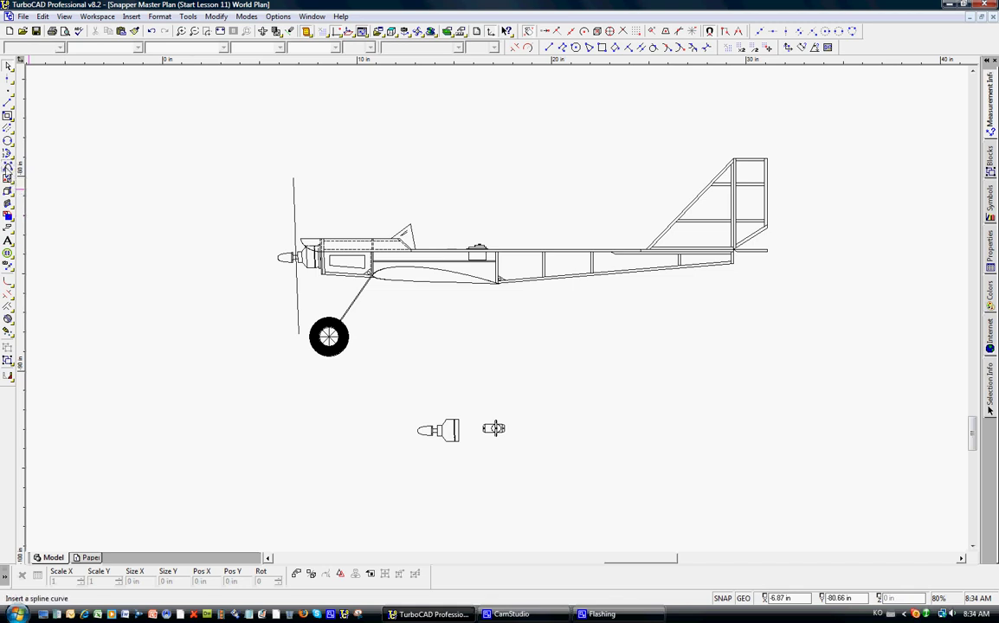
- Choose the Spline tool from the spline flyout on the left toolbar
{"action": "left_click", "coordinate": [7, 167]}
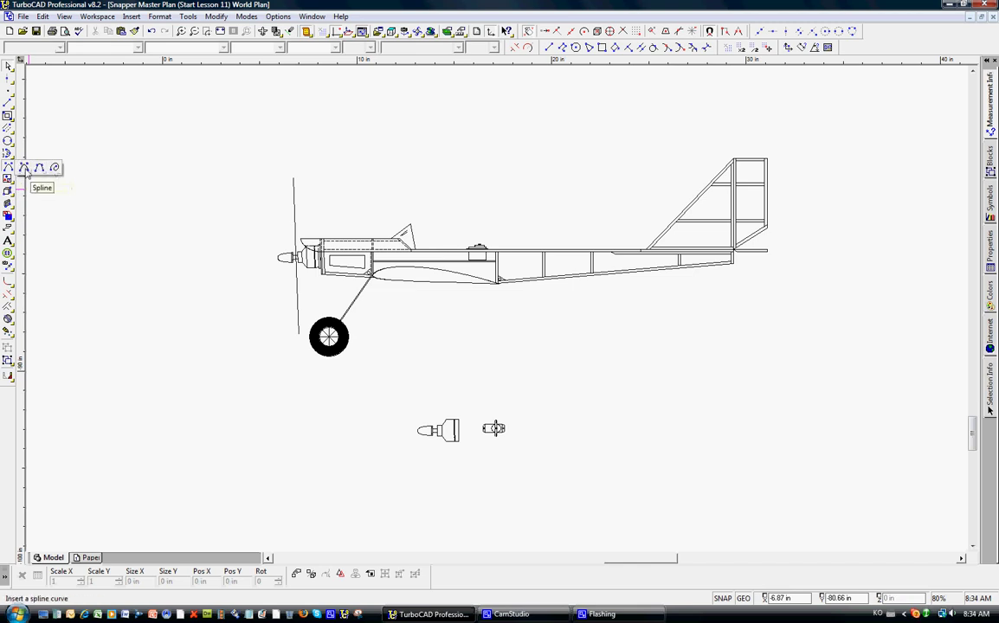
{"action": "left_click", "coordinate": [25, 168]}
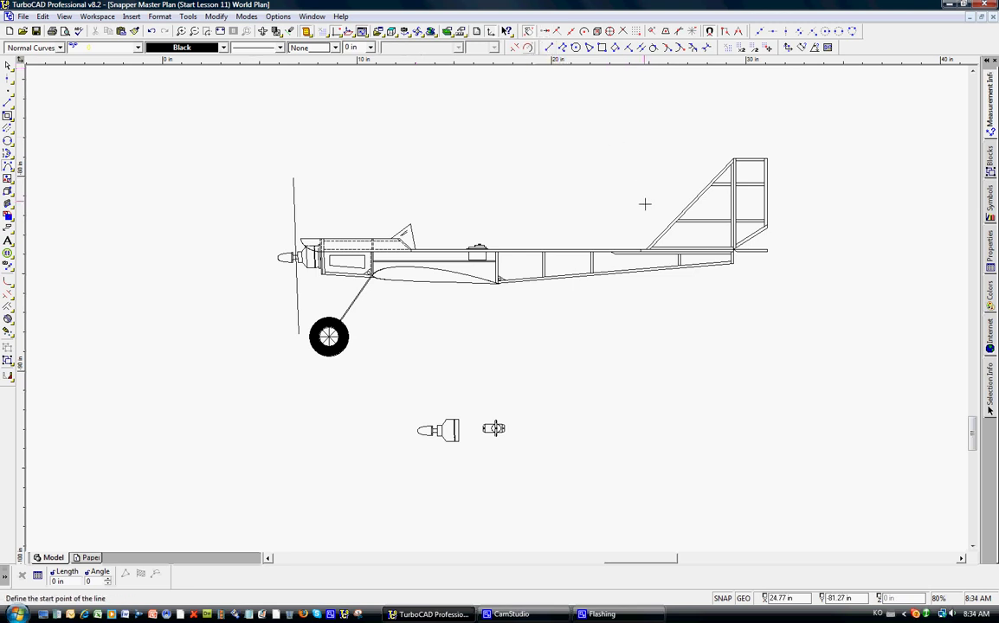
- Zoom in on the tail fin and draw a spline fillet from the fuselage top beam up the fin's diagonal
{"action": "left_click", "coordinate": [207, 32]}
{"action": "left_click", "coordinate": [618, 126]}
{"action": "left_click", "coordinate": [796, 287]}
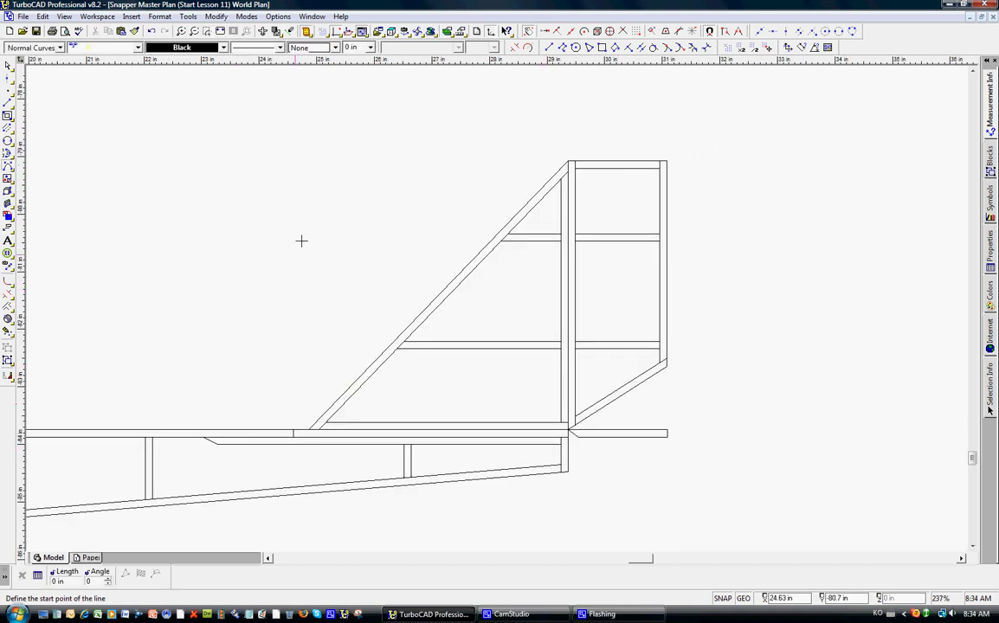
{"action": "left_click", "coordinate": [8, 166]}
{"action": "left_click", "coordinate": [163, 431]}
{"action": "left_click", "coordinate": [252, 425]}
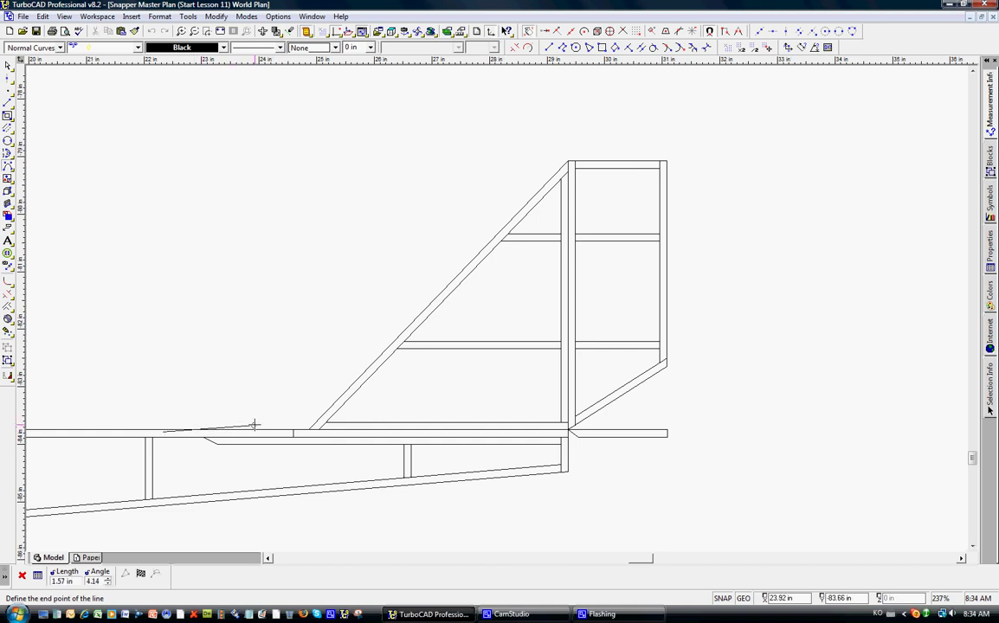
{"action": "left_click", "coordinate": [320, 404]}
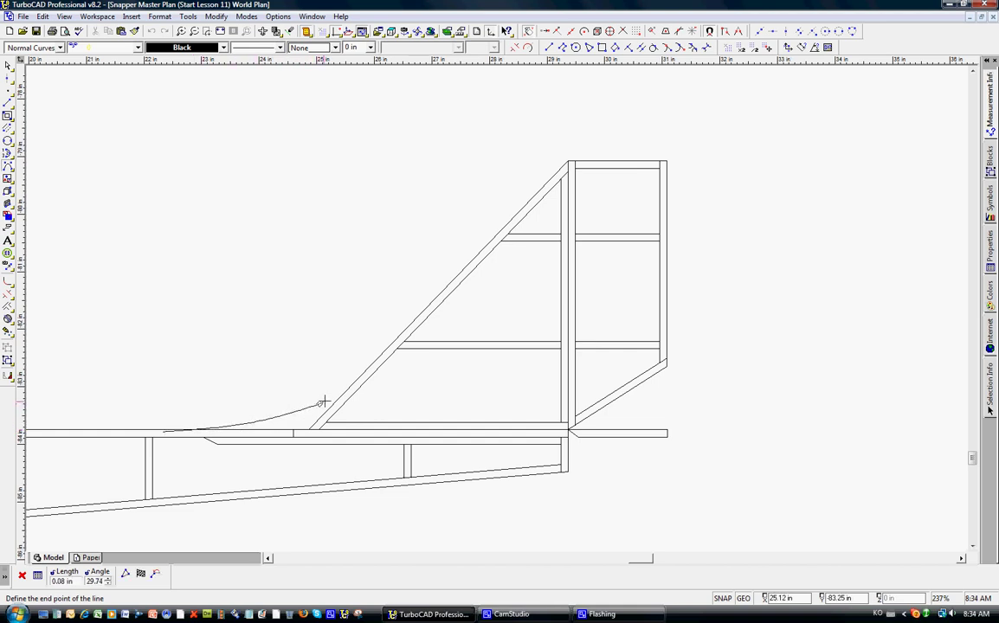
{"action": "double_click", "coordinate": [379, 357]}
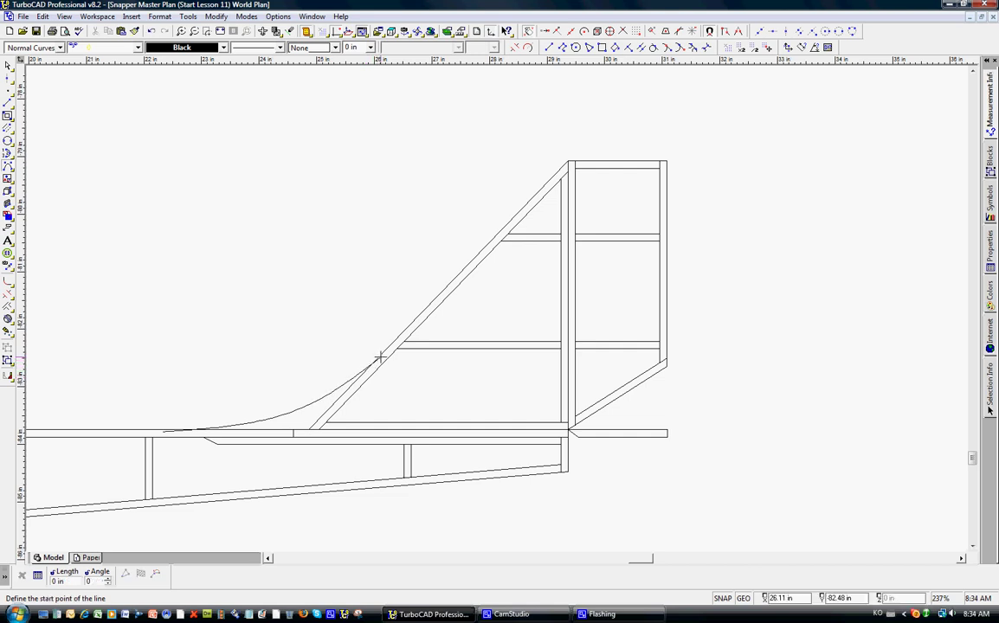
- Draw a second spline outlining the fin's top and rear edge down to its base
{"action": "left_click", "coordinate": [506, 213]}
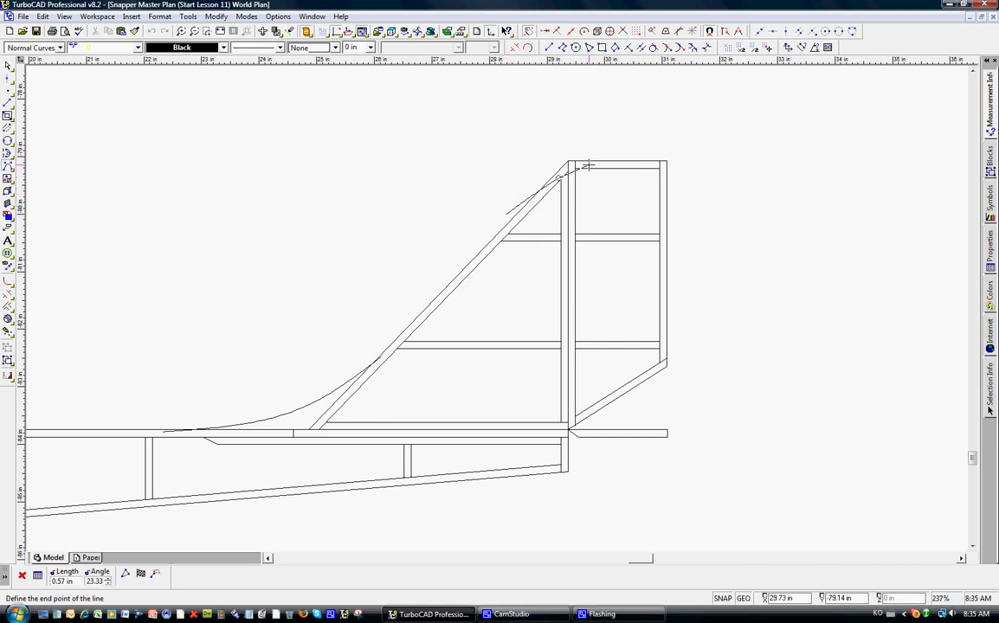
{"action": "left_click", "coordinate": [617, 160]}
{"action": "left_click", "coordinate": [676, 184]}
{"action": "left_click", "coordinate": [686, 208]}
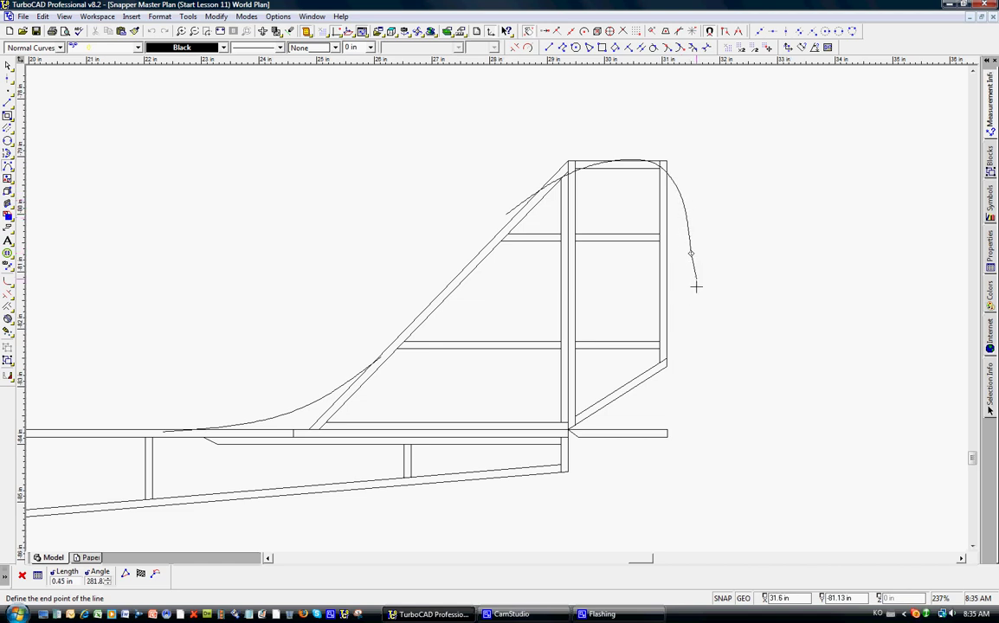
{"action": "left_click", "coordinate": [689, 351]}
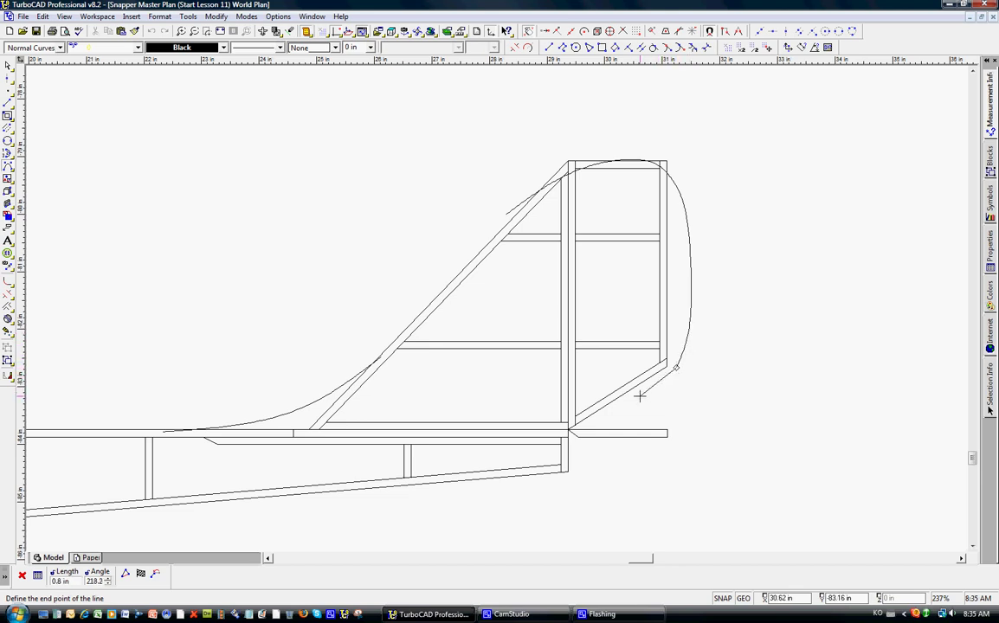
{"action": "left_click", "coordinate": [594, 423]}
{"action": "double_click", "coordinate": [552, 437]}
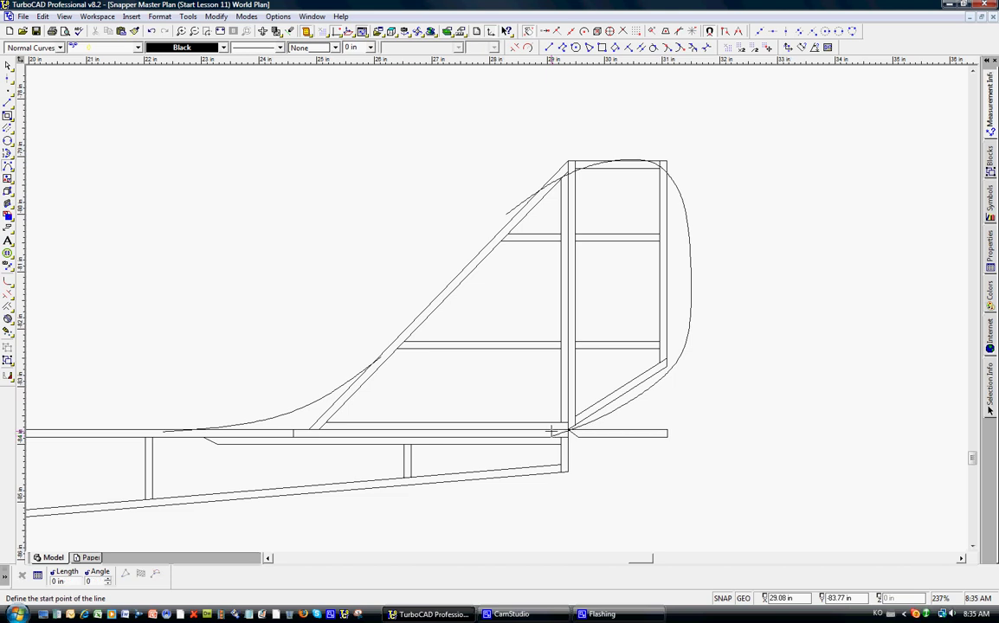
{"action": "left_click", "coordinate": [9, 65]}
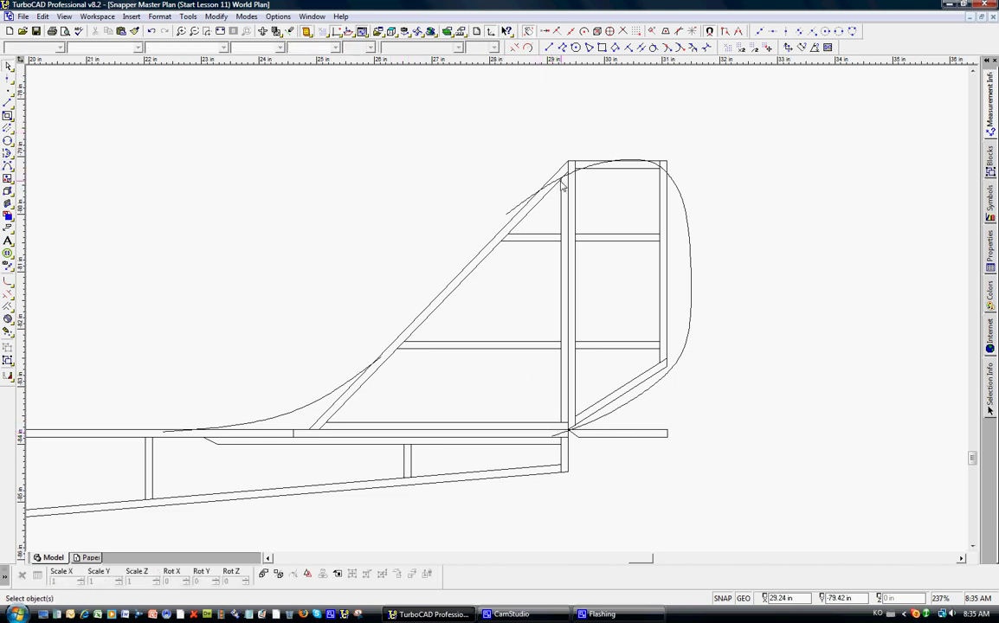
- Edit the fin outline spline's nodes, pulling the rear edge outward and nudging the top node
{"action": "left_click", "coordinate": [690, 229]}
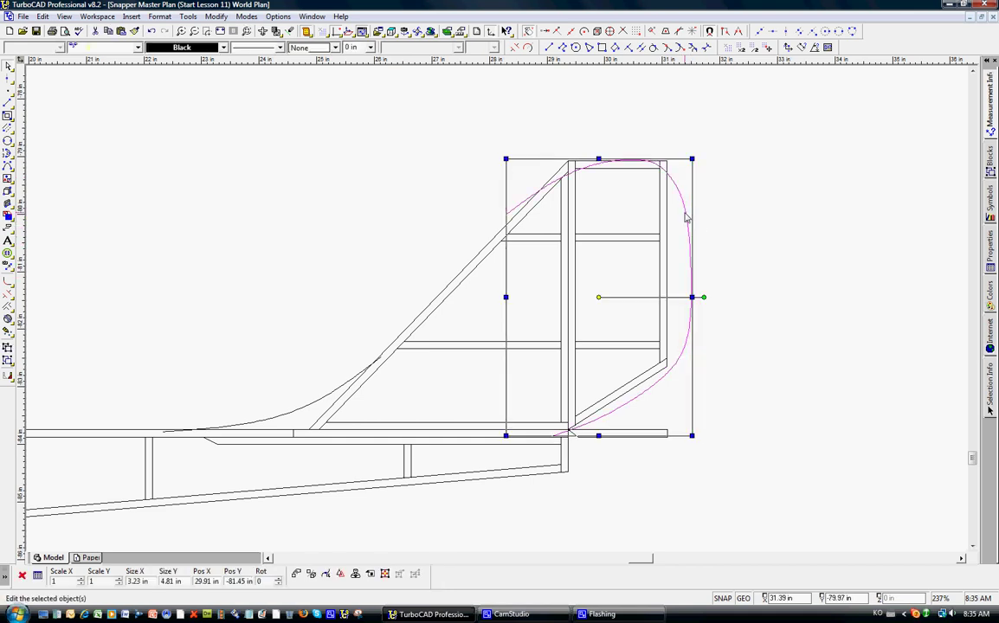
{"action": "right_click", "coordinate": [686, 217]}
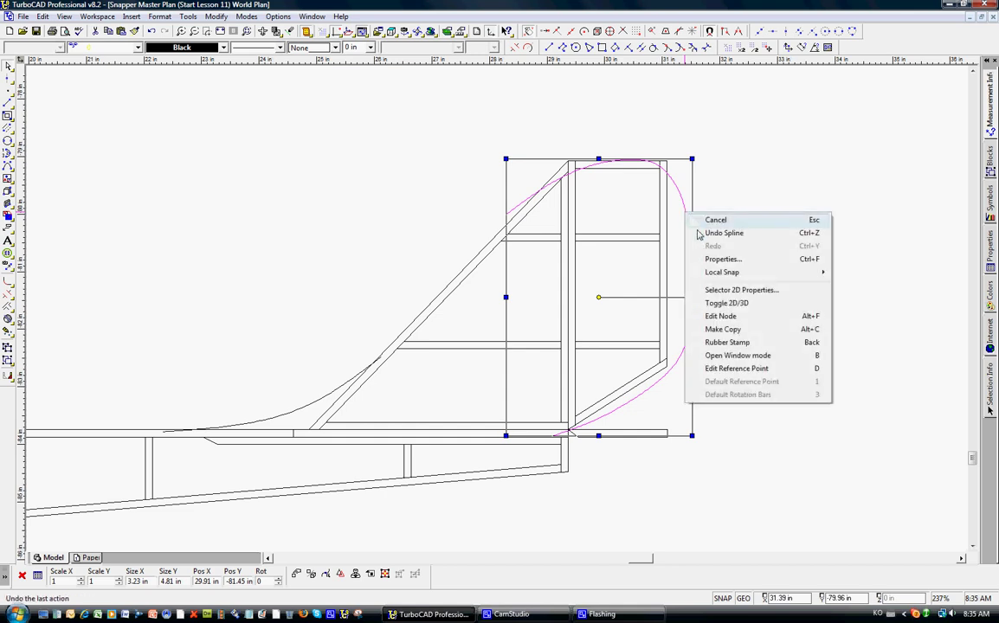
{"action": "mouse_move", "coordinate": [712, 276]}
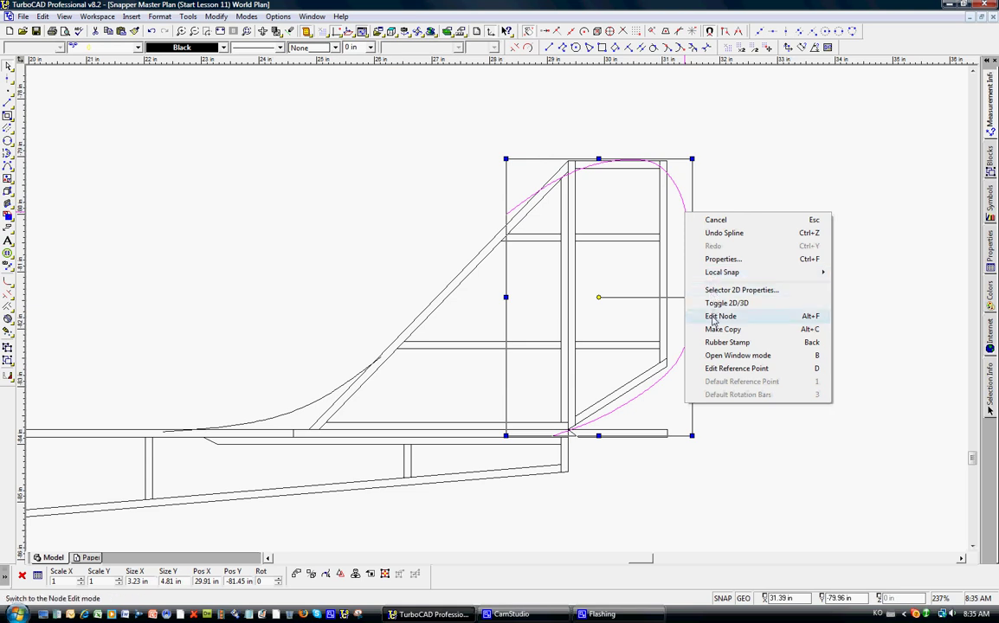
{"action": "left_click", "coordinate": [715, 318]}
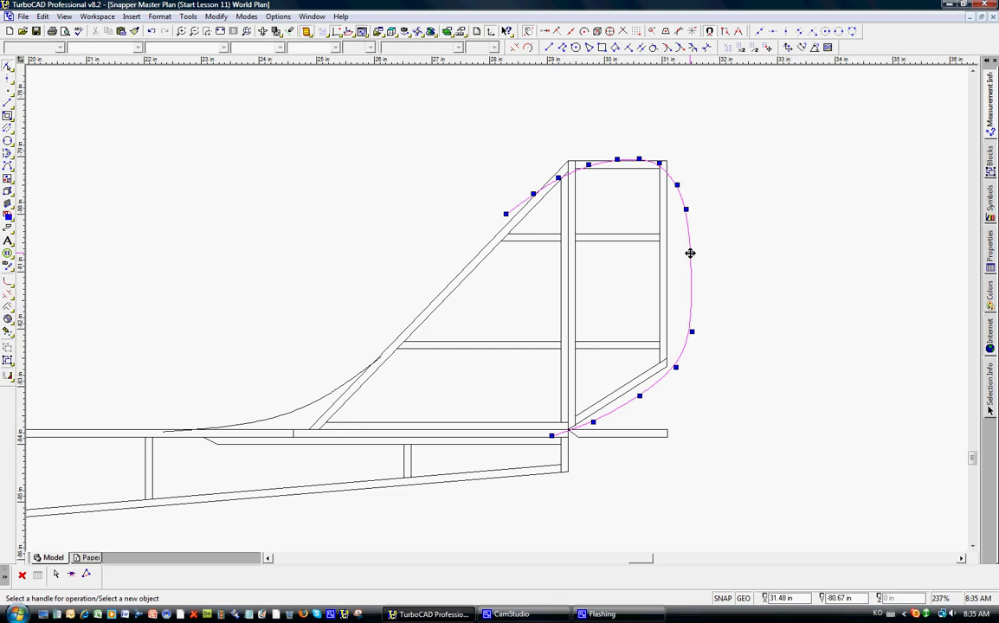
{"action": "mouse_move", "coordinate": [690, 253]}
{"action": "left_mouse_down"}
{"action": "mouse_move", "coordinate": [705, 250]}
{"action": "mouse_move", "coordinate": [685, 258]}
{"action": "mouse_move", "coordinate": [697, 256]}
{"action": "left_mouse_up"}
{"action": "left_click_drag", "start_coordinate": [639, 160], "coordinate": [638, 157]}
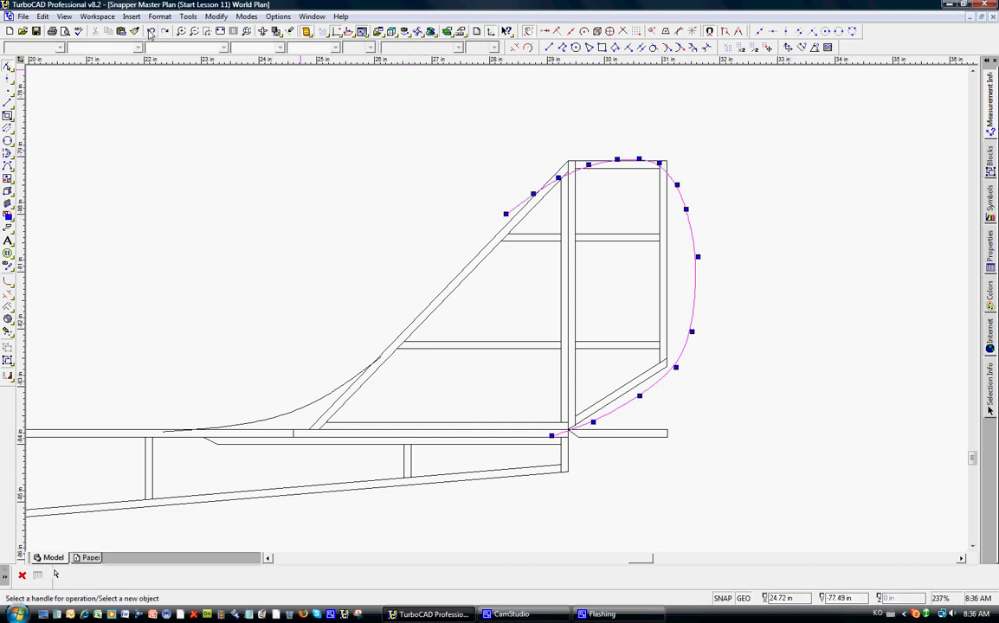
- Trim the diagonal, vertical post and top frame line back to the fin outline curve
{"action": "left_click", "coordinate": [356, 185]}
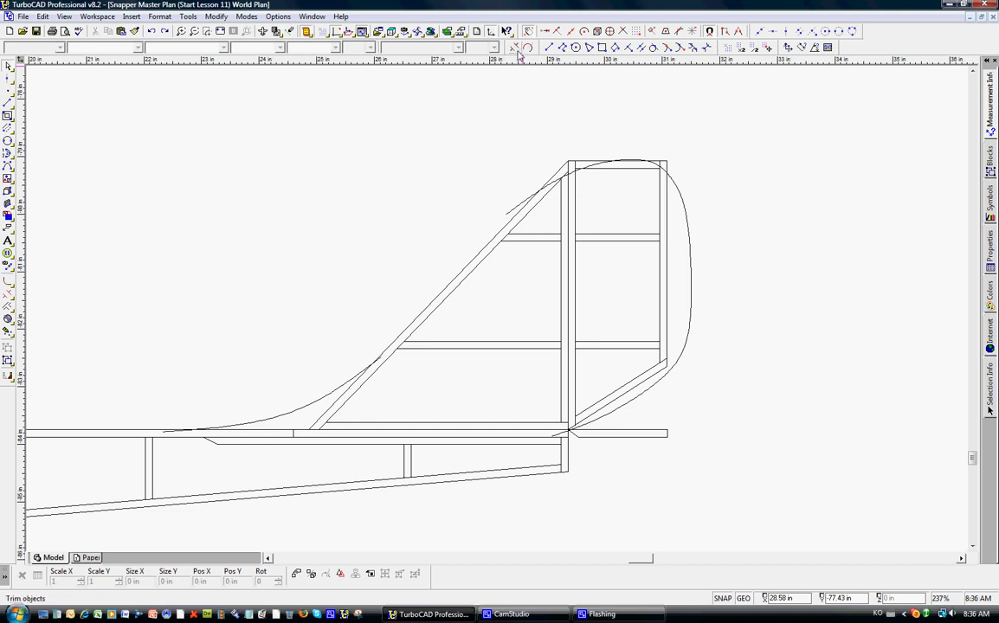
{"action": "left_click", "coordinate": [517, 50]}
{"action": "scroll", "coordinate": [553, 189], "scroll_direction": "up", "scroll_amount": 1}
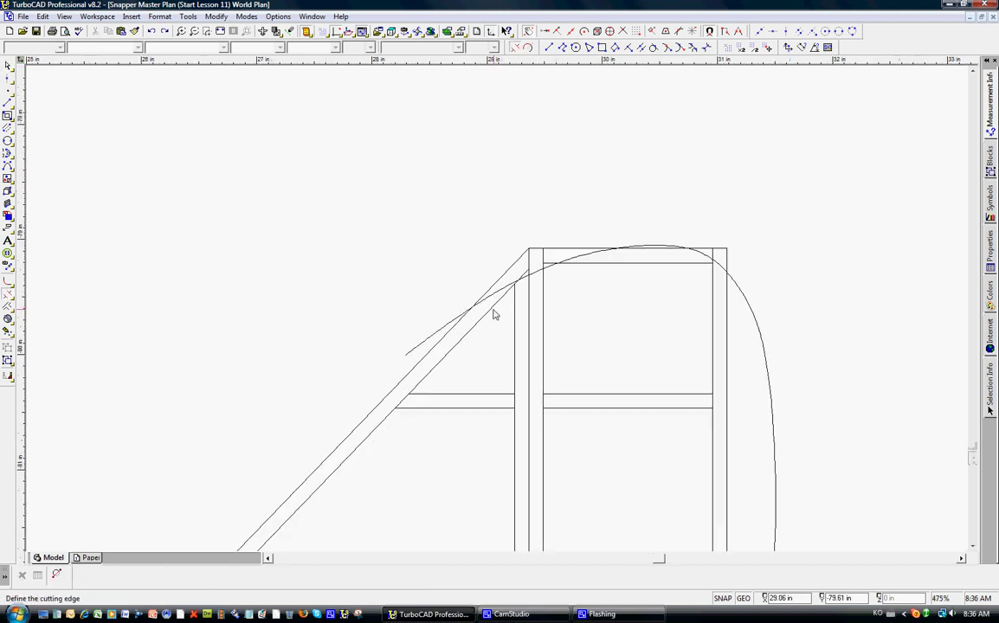
{"action": "left_click", "coordinate": [444, 326]}
{"action": "left_click", "coordinate": [506, 273]}
{"action": "left_click", "coordinate": [529, 270]}
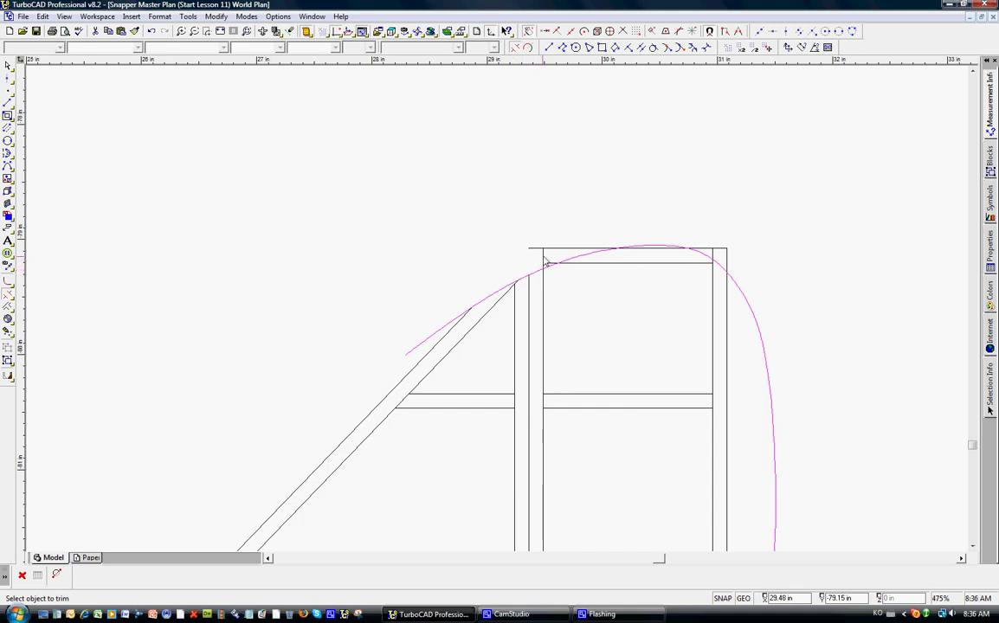
{"action": "left_click", "coordinate": [556, 249]}
{"action": "left_click", "coordinate": [707, 249]}
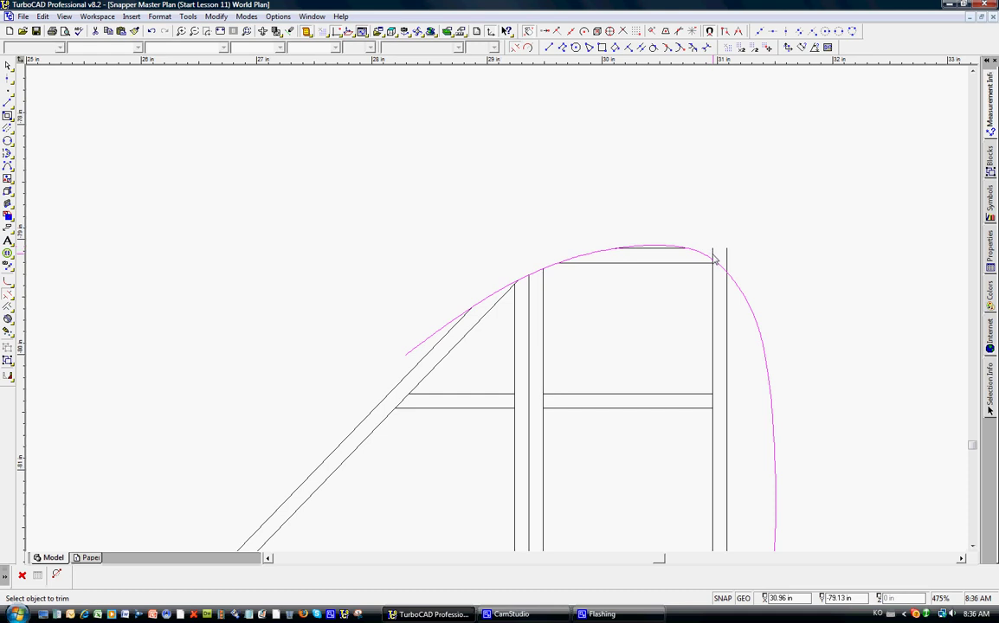
{"action": "scroll", "coordinate": [731, 341], "scroll_direction": "down", "scroll_amount": 2}
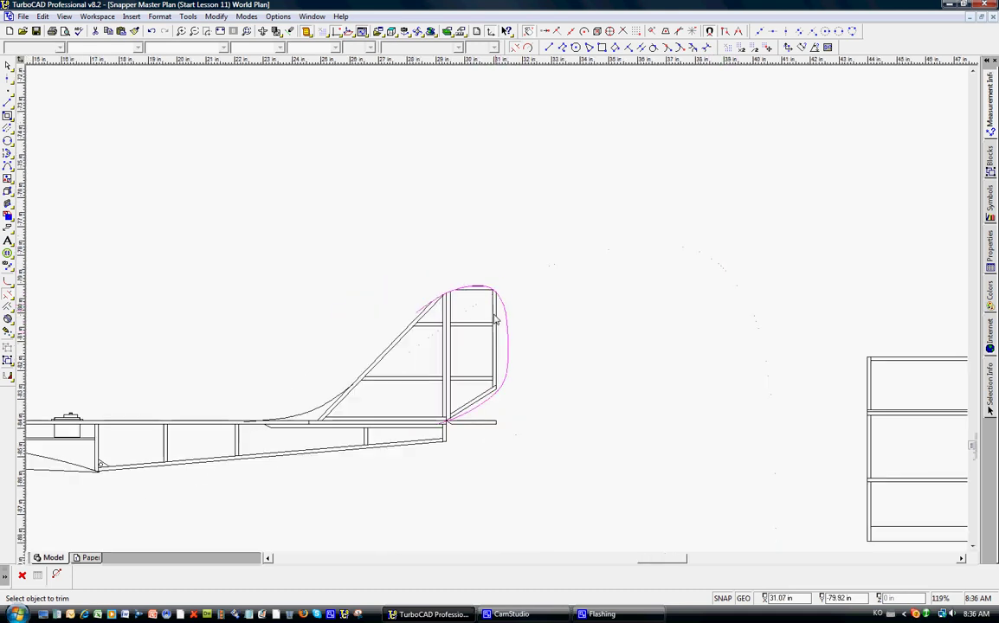
{"action": "scroll", "coordinate": [467, 425], "scroll_direction": "up", "scroll_amount": 2}
{"action": "scroll", "coordinate": [491, 307], "scroll_direction": "down", "scroll_amount": 2}
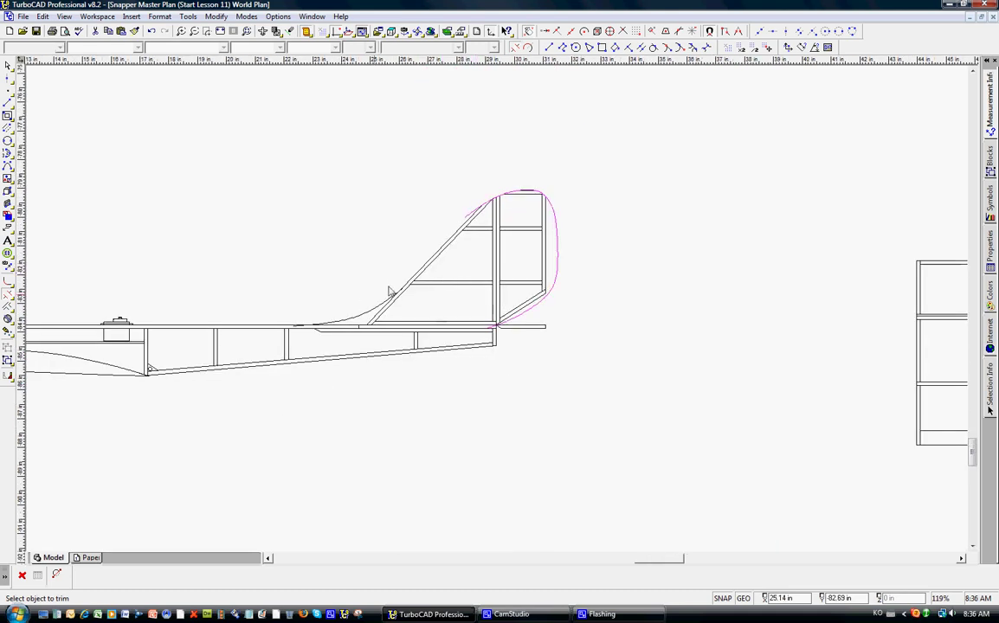
{"action": "scroll", "coordinate": [464, 225], "scroll_direction": "up", "scroll_amount": 1}
{"action": "key", "text": "Escape"}
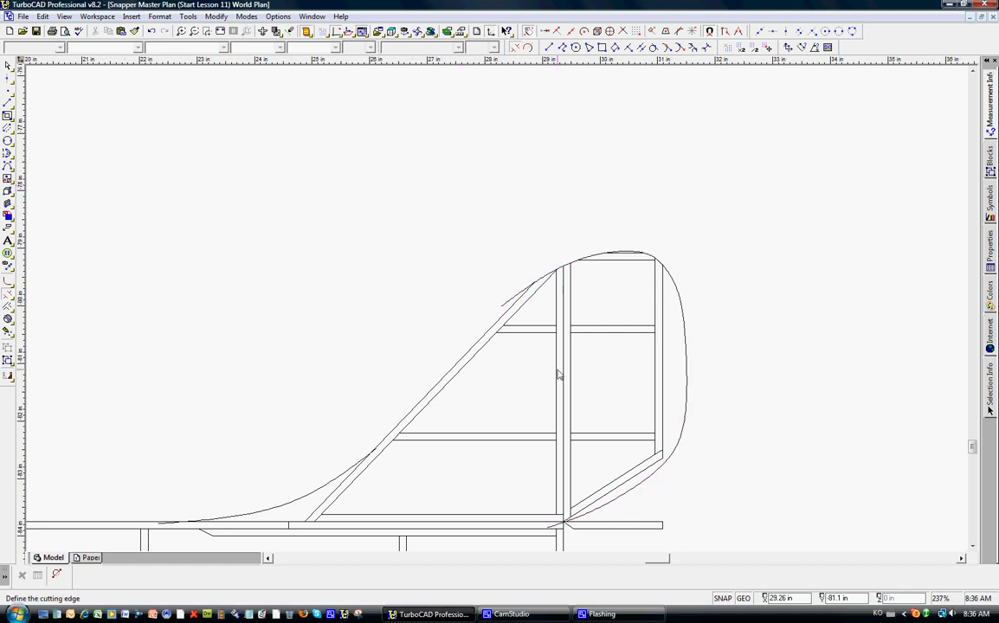
- Trim the fillet curve's overshoots at the fin diagonal and the fuselage top beam
{"action": "left_click", "coordinate": [525, 297]}
{"action": "left_click", "coordinate": [522, 293]}
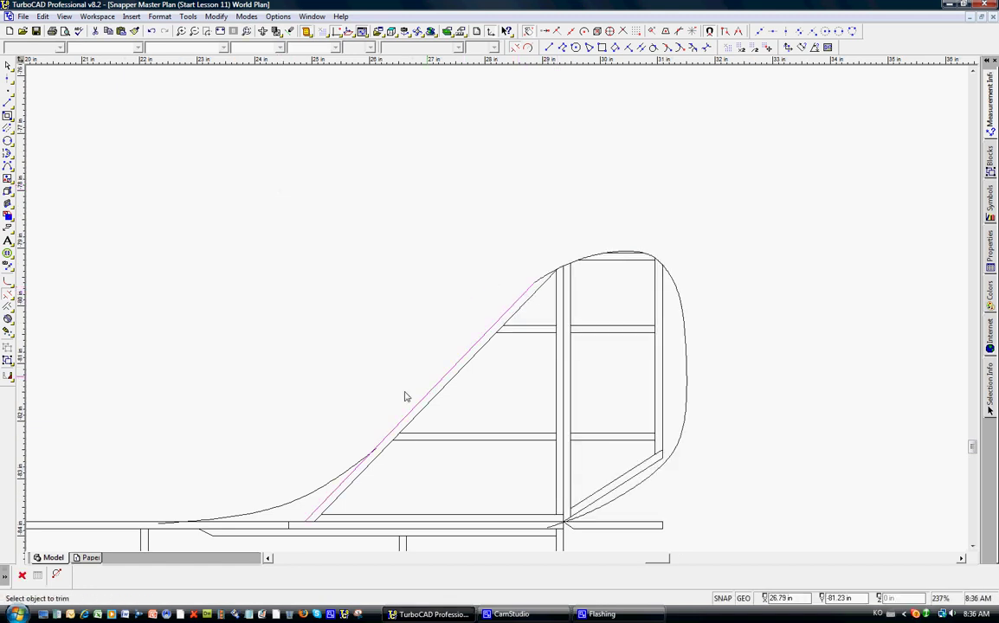
{"action": "scroll", "coordinate": [361, 472], "scroll_direction": "up", "scroll_amount": 2}
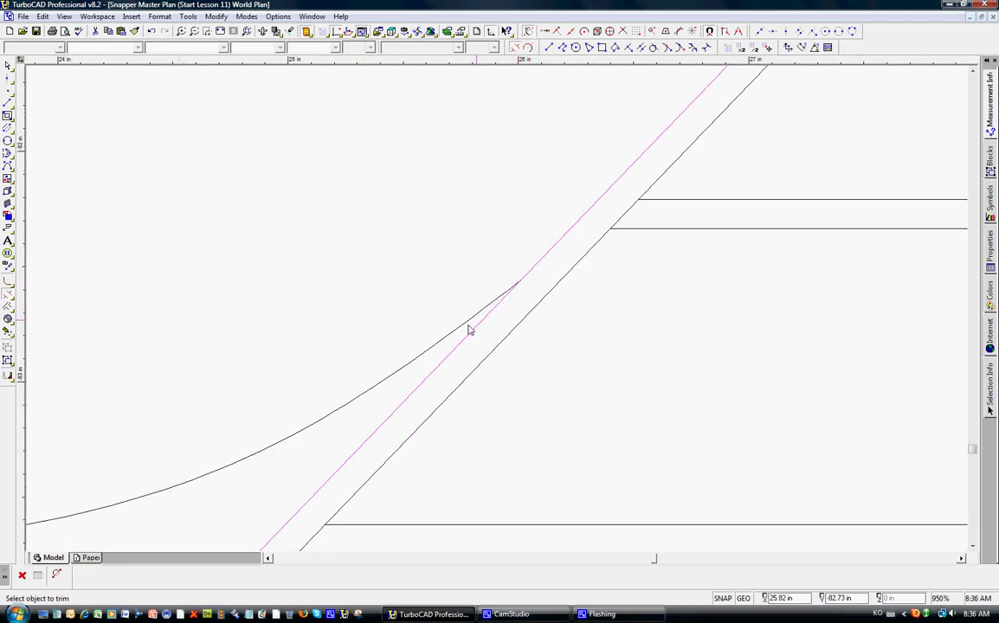
{"action": "scroll", "coordinate": [450, 283], "scroll_direction": "down", "scroll_amount": 2}
{"action": "scroll", "coordinate": [389, 346], "scroll_direction": "up", "scroll_amount": 1}
{"action": "key", "text": "Escape"}
{"action": "left_click", "coordinate": [540, 259]}
{"action": "left_click", "coordinate": [468, 259]}
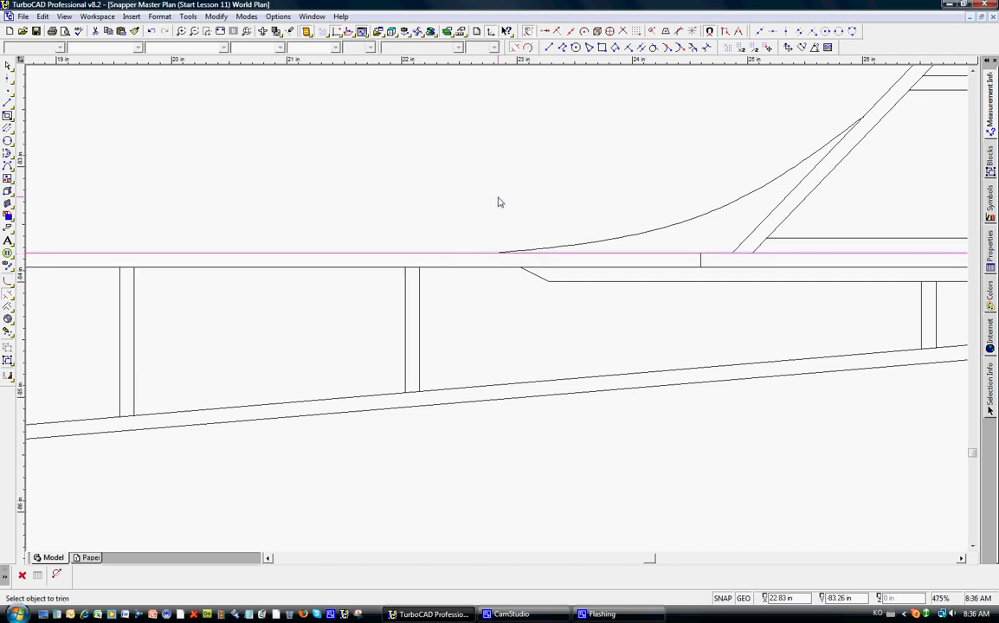
{"action": "key", "text": "Escape"}
{"action": "scroll", "coordinate": [609, 194], "scroll_direction": "down", "scroll_amount": 5}
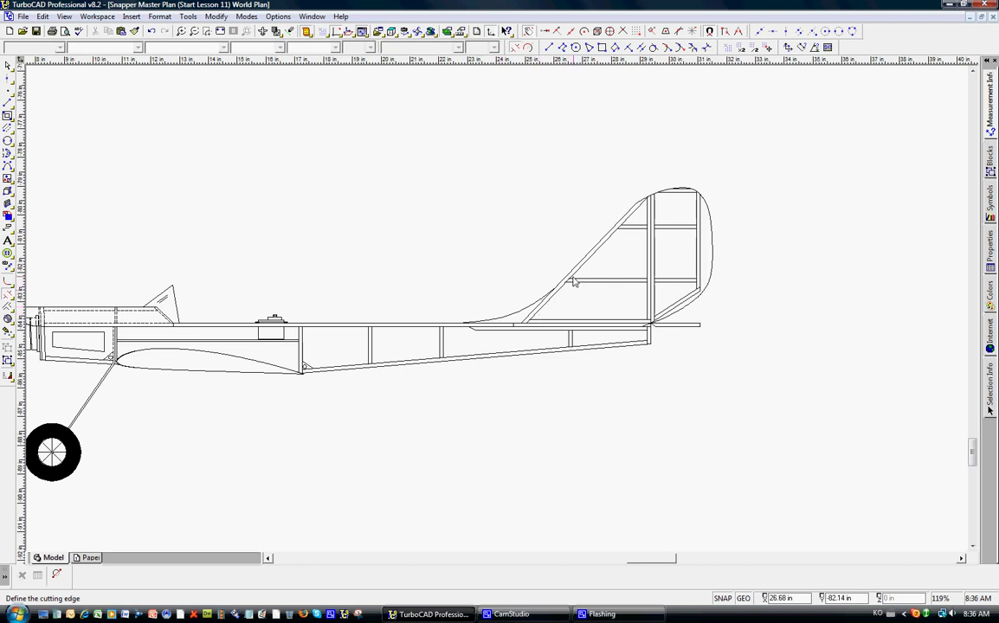
- Delete the fin's interior vertical line and horizontal rib line
{"action": "left_click", "coordinate": [8, 66]}
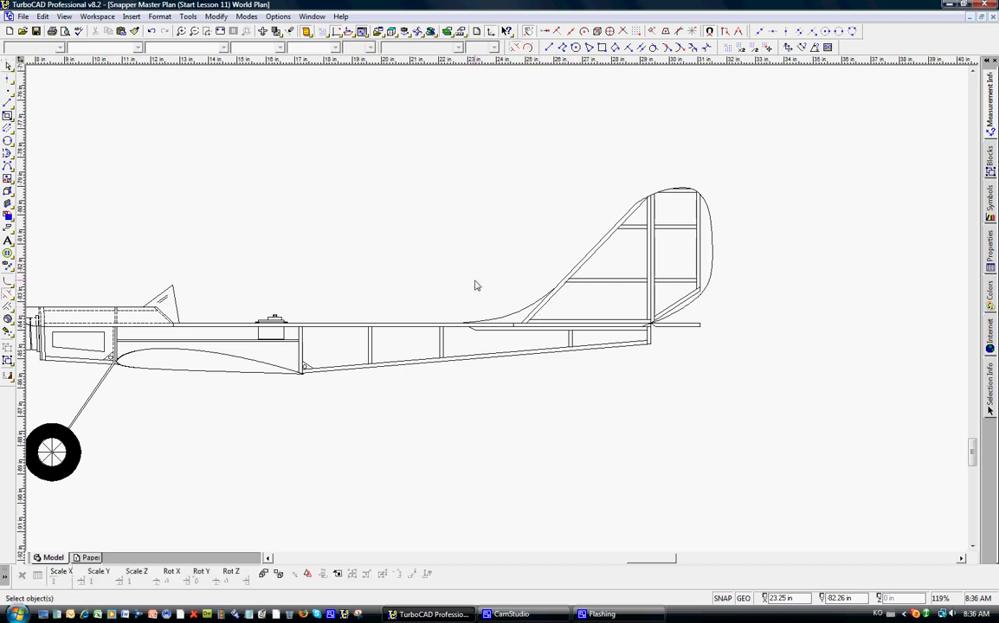
{"action": "left_click", "coordinate": [544, 310]}
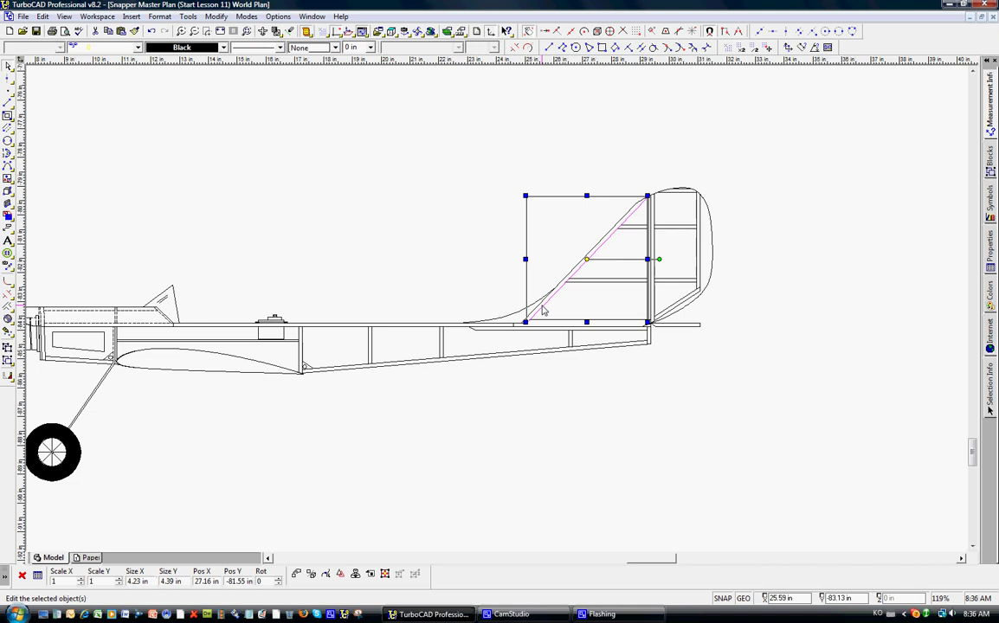
{"action": "left_click", "coordinate": [582, 272]}
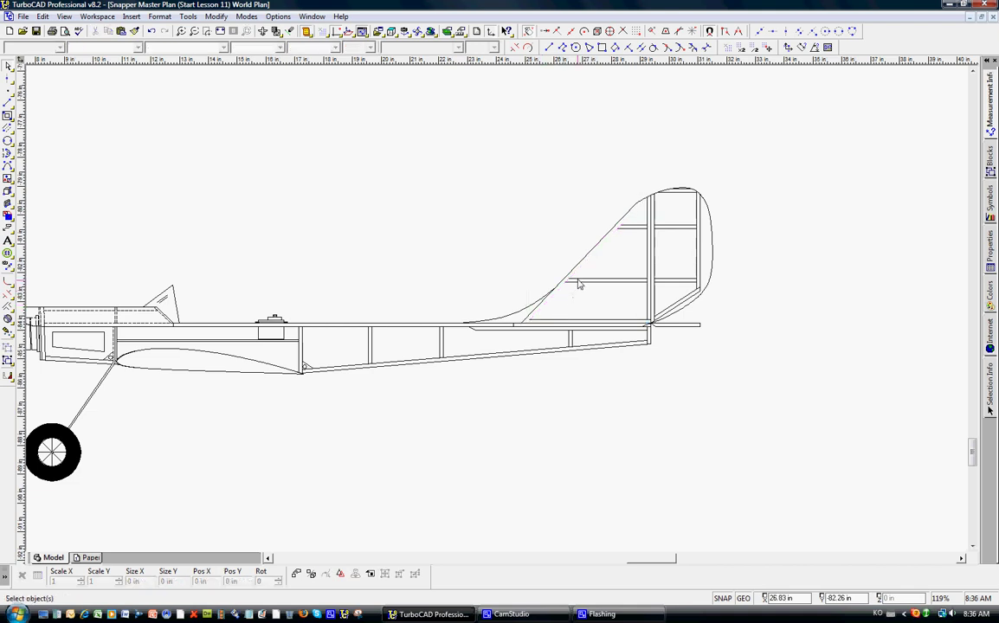
{"action": "left_click", "coordinate": [601, 251]}
{"action": "left_click", "coordinate": [626, 282]}
{"action": "left_click", "coordinate": [631, 263]}
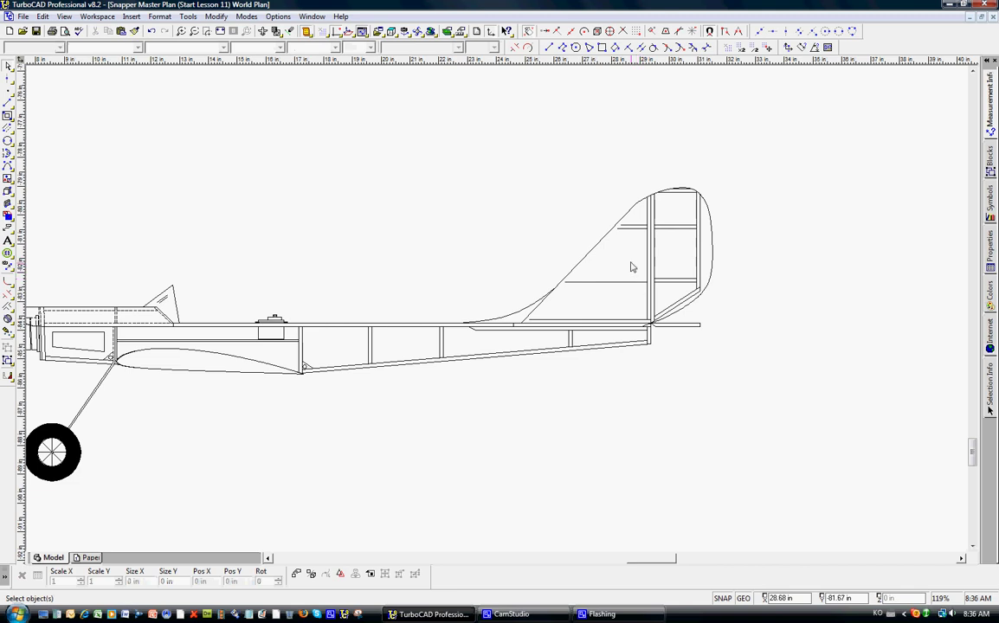
{"action": "left_click", "coordinate": [668, 295]}
{"action": "left_click", "coordinate": [668, 286]}
{"action": "left_click", "coordinate": [668, 286]}
{"action": "left_click", "coordinate": [667, 286]}
{"action": "left_click", "coordinate": [656, 287]}
{"action": "left_click", "coordinate": [655, 288]}
{"action": "left_click", "coordinate": [653, 287]}
{"action": "left_click", "coordinate": [650, 284]}
{"action": "left_click", "coordinate": [649, 284]}
{"action": "left_click", "coordinate": [649, 284]}
{"action": "key", "text": "Delete"}
{"action": "left_click", "coordinate": [638, 282]}
{"action": "key", "text": "Delete"}
- Delete the remaining short horizontal segments and the last vertical line inside the fin
{"action": "left_click", "coordinate": [631, 228]}
{"action": "key", "text": "Delete"}
{"action": "left_click", "coordinate": [671, 227]}
{"action": "key", "text": "Delete"}
{"action": "left_click", "coordinate": [674, 226]}
{"action": "key", "text": "Delete"}
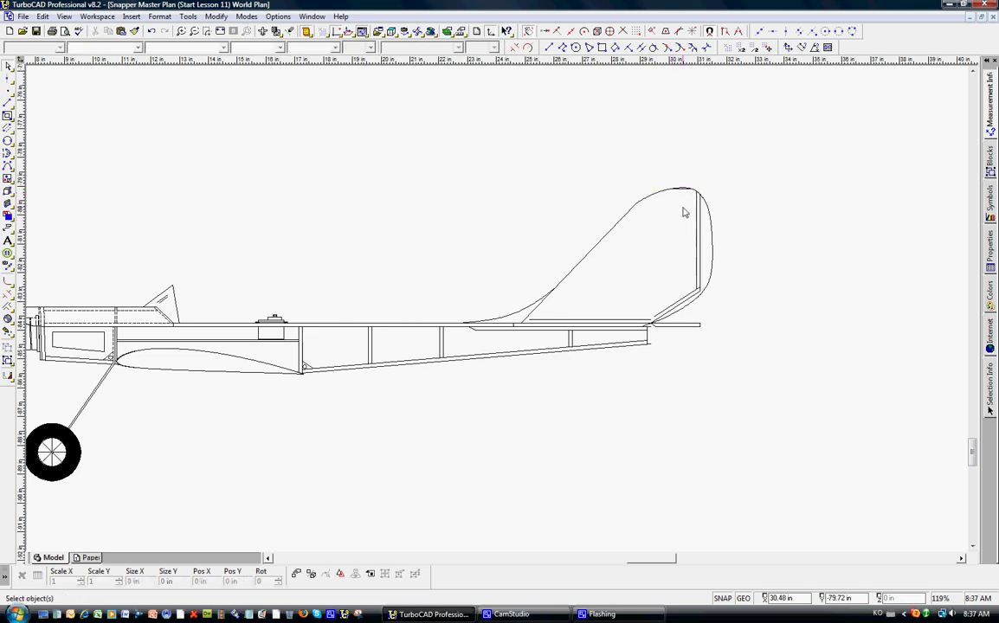
{"action": "left_click_drag", "start_coordinate": [684, 206], "coordinate": [706, 235]}
{"action": "key", "text": "Delete"}
{"action": "left_click", "coordinate": [700, 259]}
{"action": "key", "text": "Delete"}
- Zoom out to find the wing, then window-zoom onto the panel's left end at about 239%
{"action": "scroll", "coordinate": [681, 270], "scroll_direction": "down", "scroll_amount": 2}
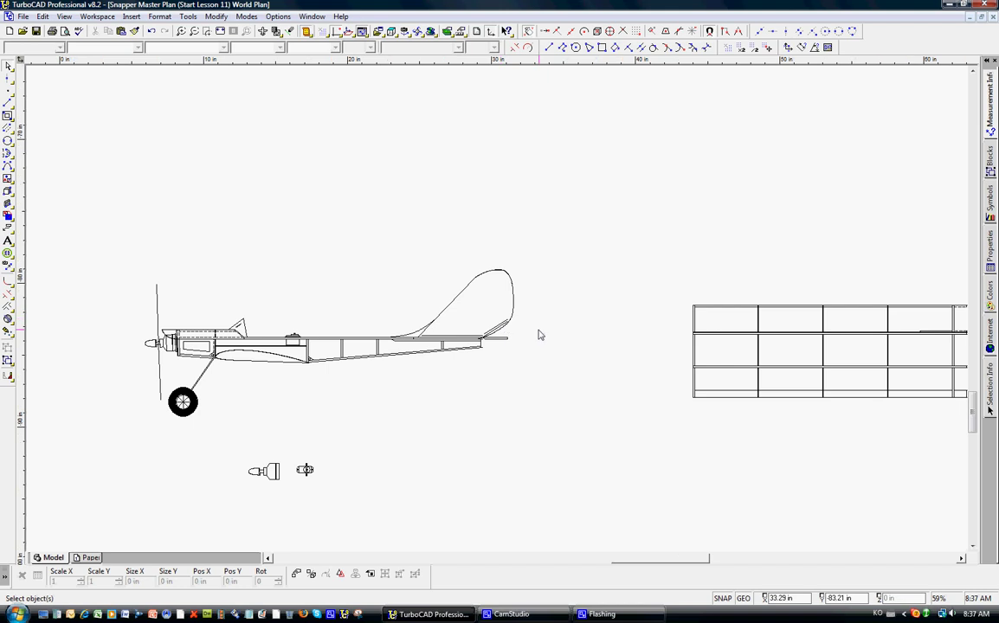
{"action": "scroll", "coordinate": [496, 314], "scroll_direction": "down", "scroll_amount": 2}
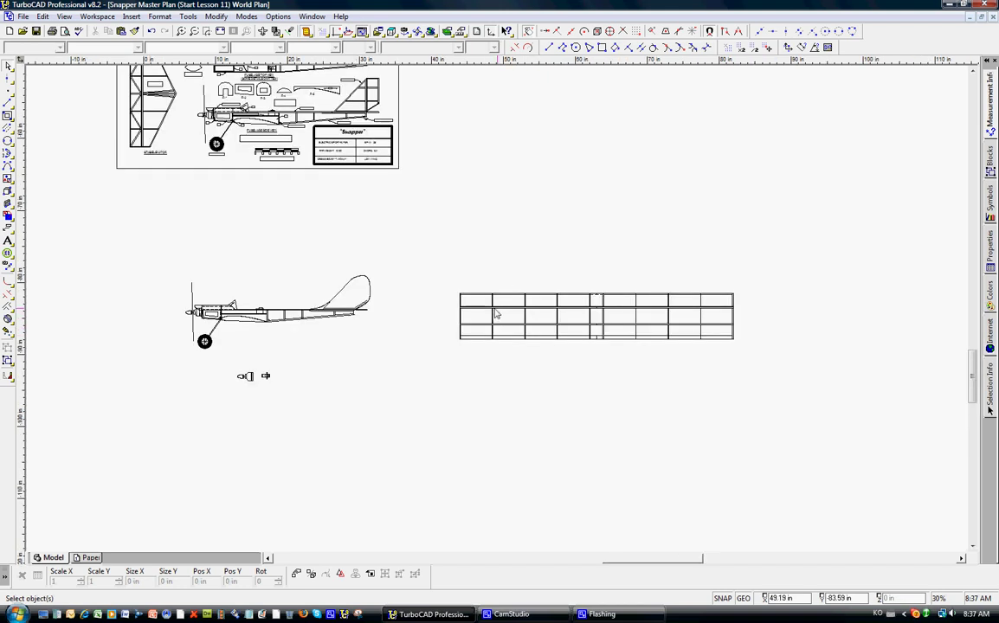
{"action": "scroll", "coordinate": [470, 312], "scroll_direction": "up", "scroll_amount": 4}
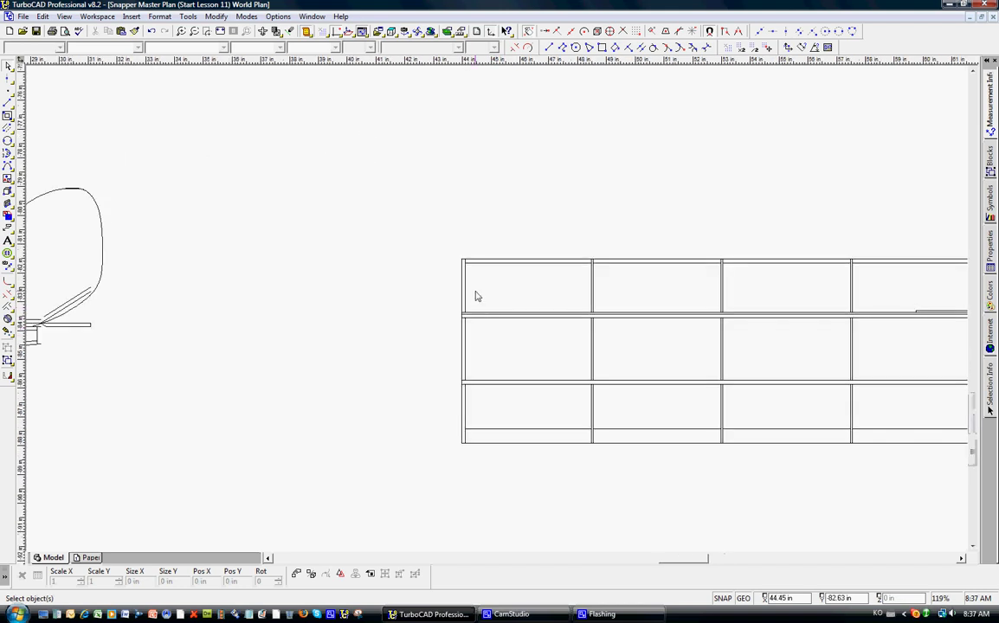
{"action": "scroll", "coordinate": [476, 294], "scroll_direction": "down", "scroll_amount": 2}
{"action": "scroll", "coordinate": [496, 312], "scroll_direction": "down", "scroll_amount": 2}
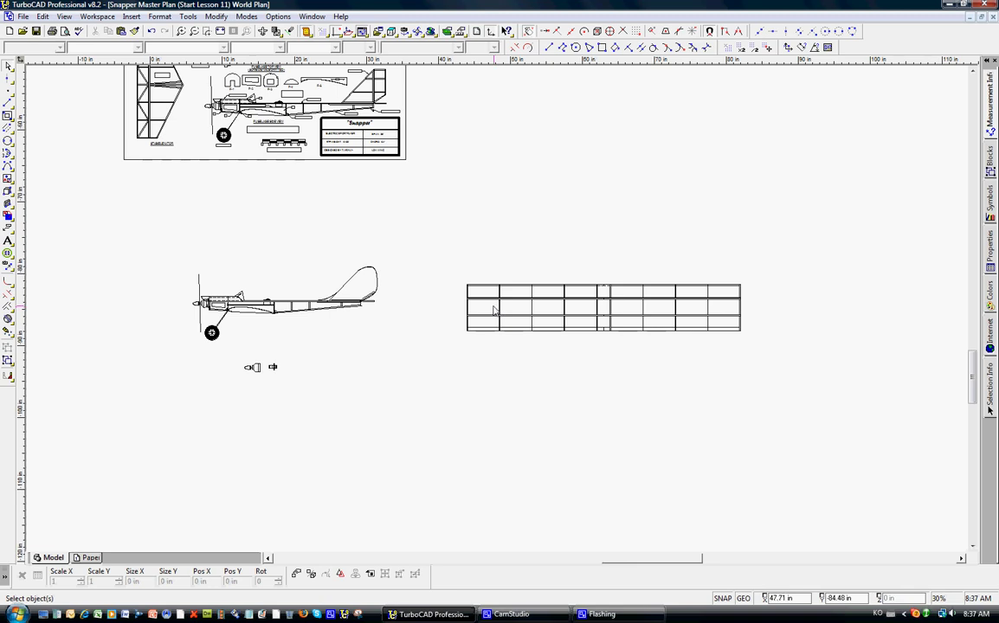
{"action": "scroll", "coordinate": [495, 310], "scroll_direction": "up", "scroll_amount": 3}
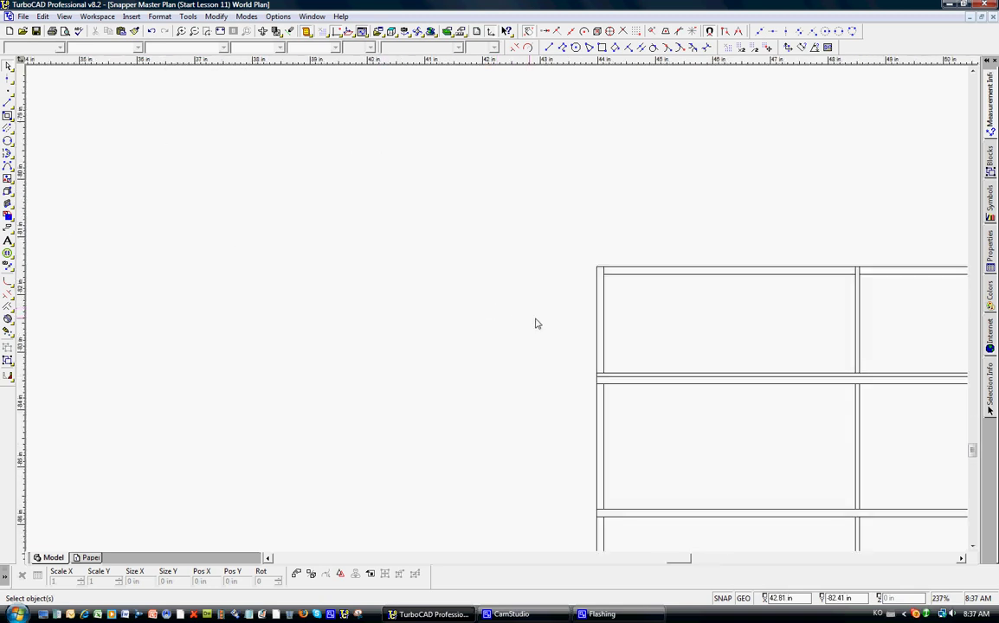
{"action": "scroll", "coordinate": [535, 324], "scroll_direction": "down", "scroll_amount": 1}
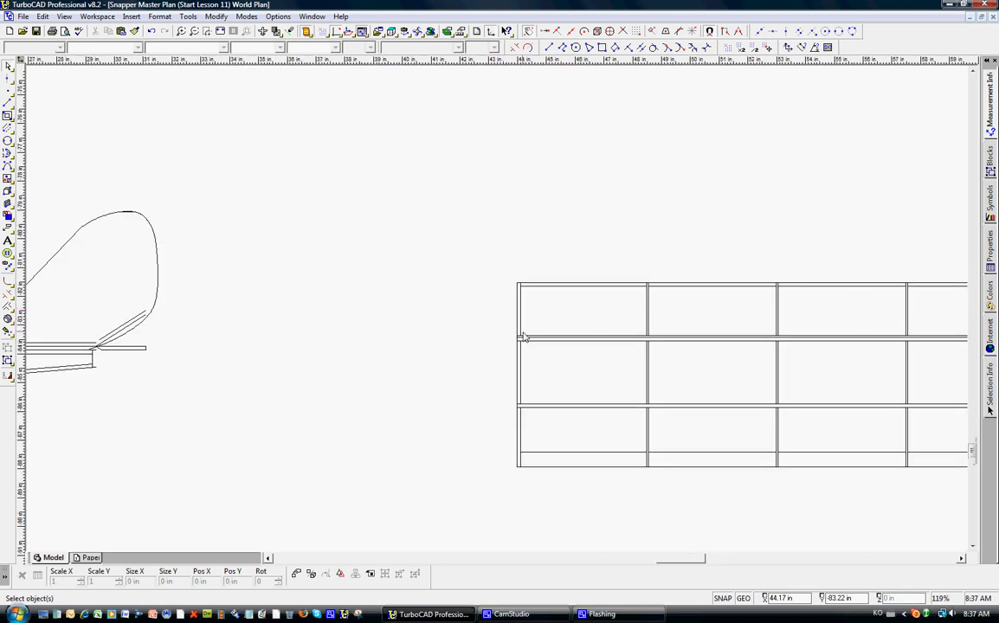
{"action": "left_click", "coordinate": [206, 33]}
{"action": "left_click", "coordinate": [445, 241]}
{"action": "left_click", "coordinate": [596, 482]}
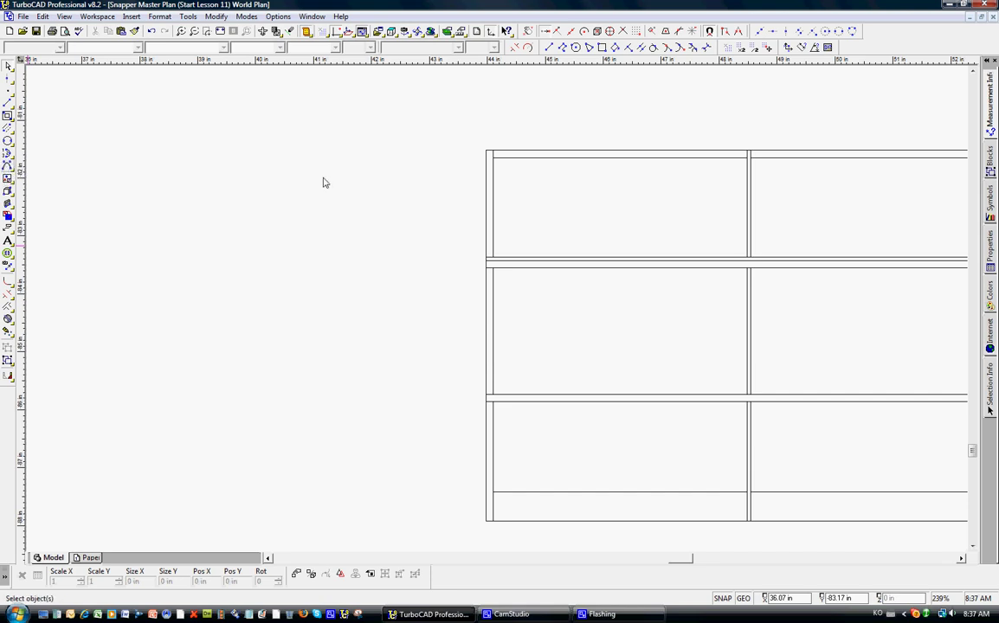
- Draw a spline wingtip from the panel's top-left corner, bulging left, to its bottom-left corner
{"action": "key", "text": "l"}
{"action": "left_click", "coordinate": [483, 153]}
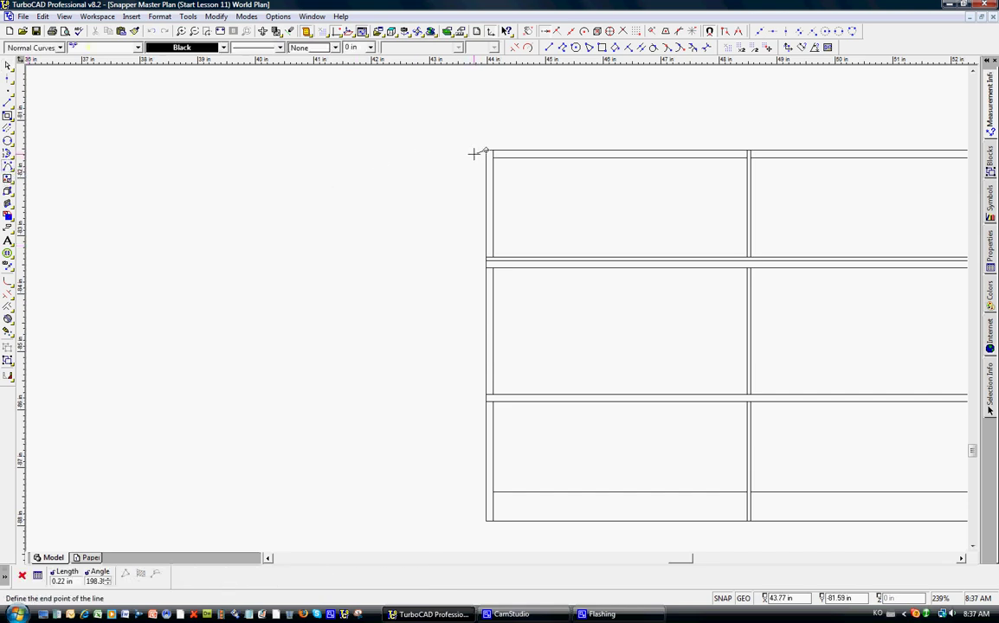
{"action": "left_click", "coordinate": [421, 195]}
{"action": "left_click", "coordinate": [396, 250]}
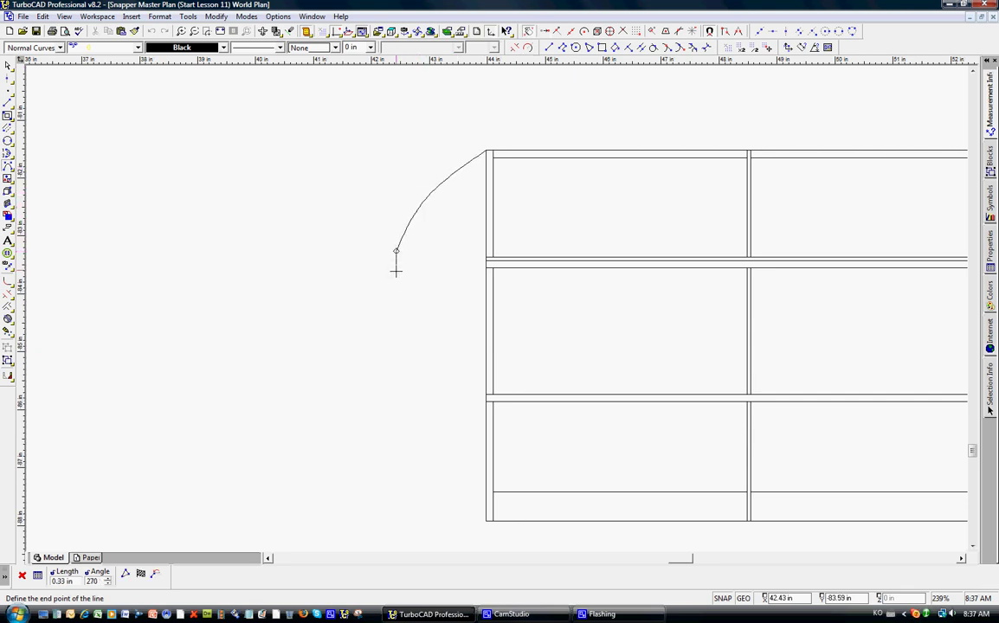
{"action": "left_click", "coordinate": [409, 324]}
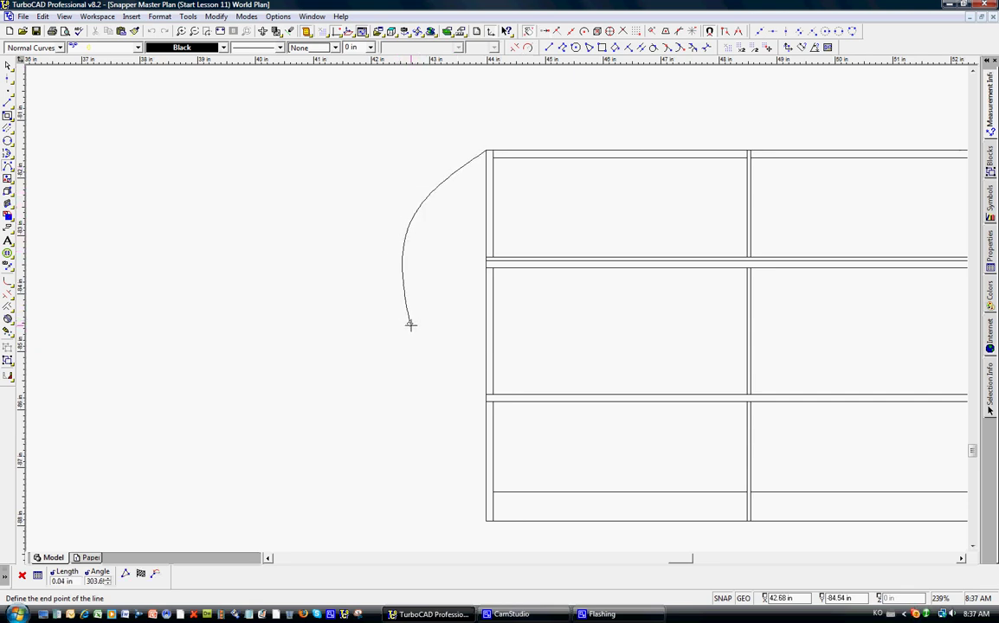
{"action": "left_click", "coordinate": [445, 425]}
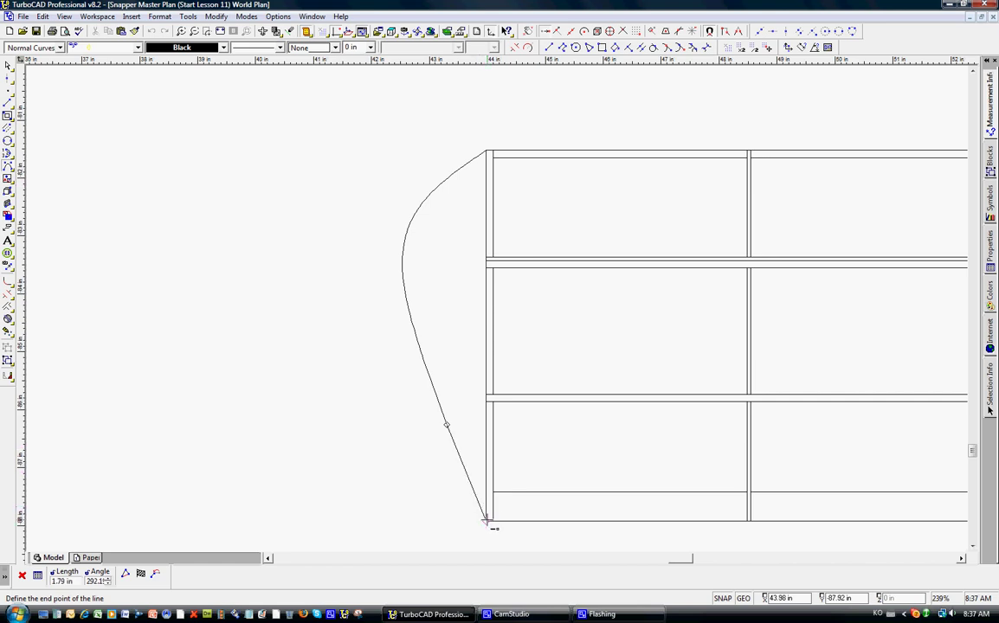
{"action": "double_click", "coordinate": [486, 519]}
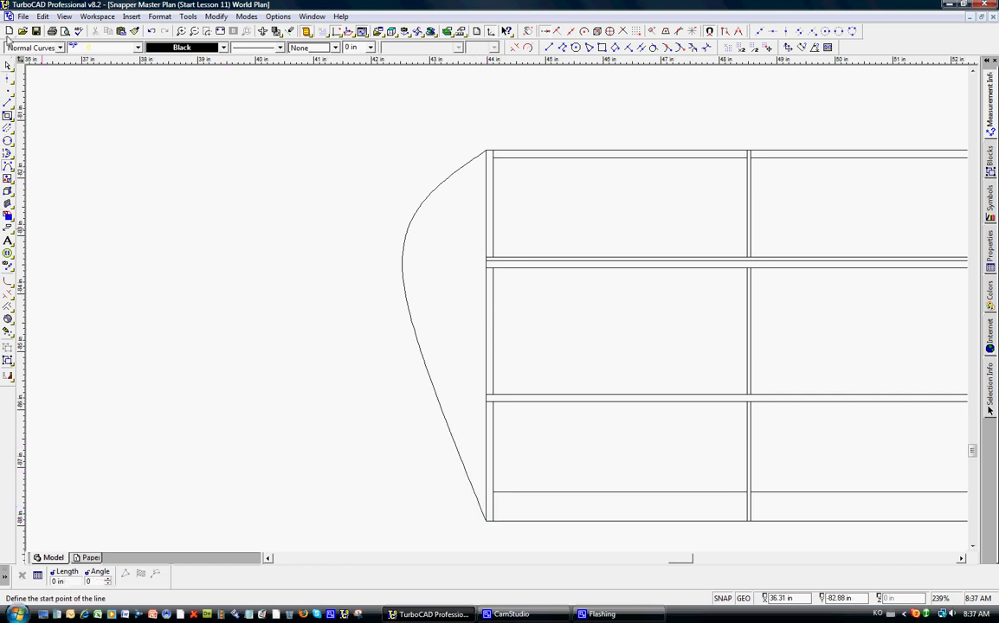
- Move the wingtip spline's upper, middle and lower nodes outward for a rounder tip
{"action": "left_click", "coordinate": [9, 67]}
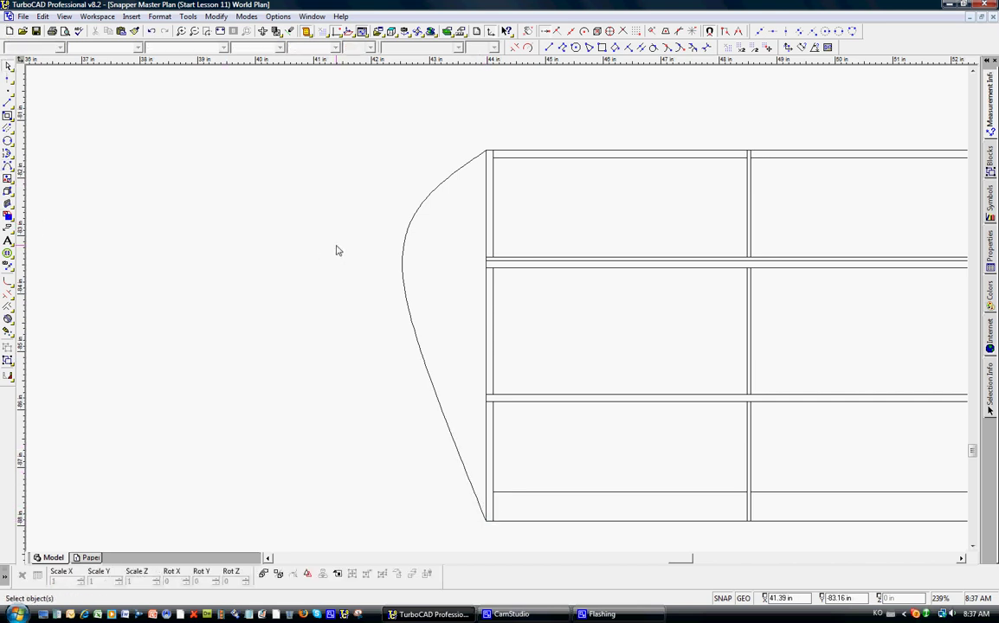
{"action": "left_click", "coordinate": [427, 200]}
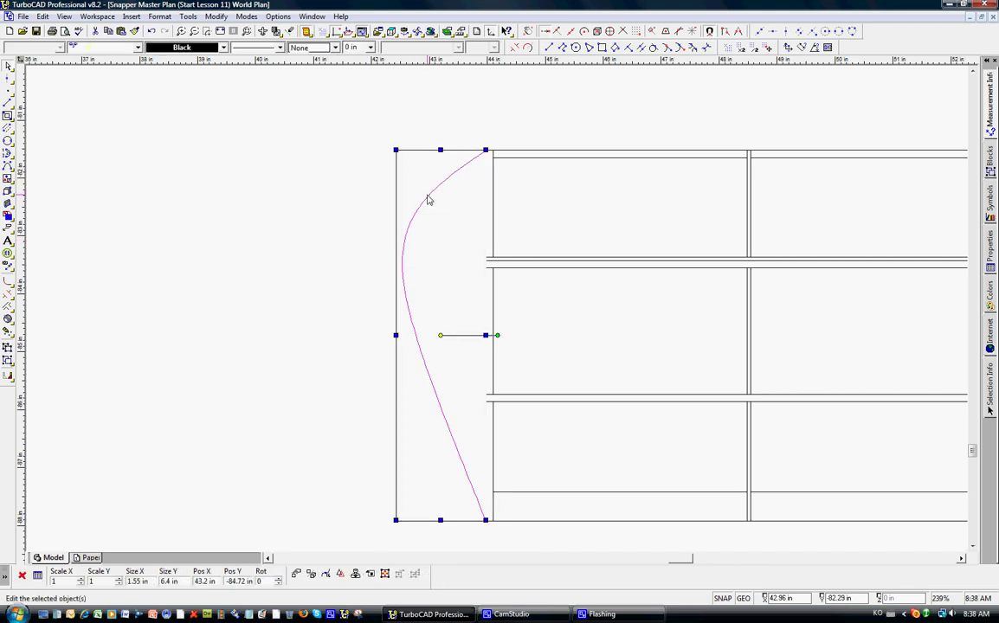
{"action": "right_click", "coordinate": [427, 200]}
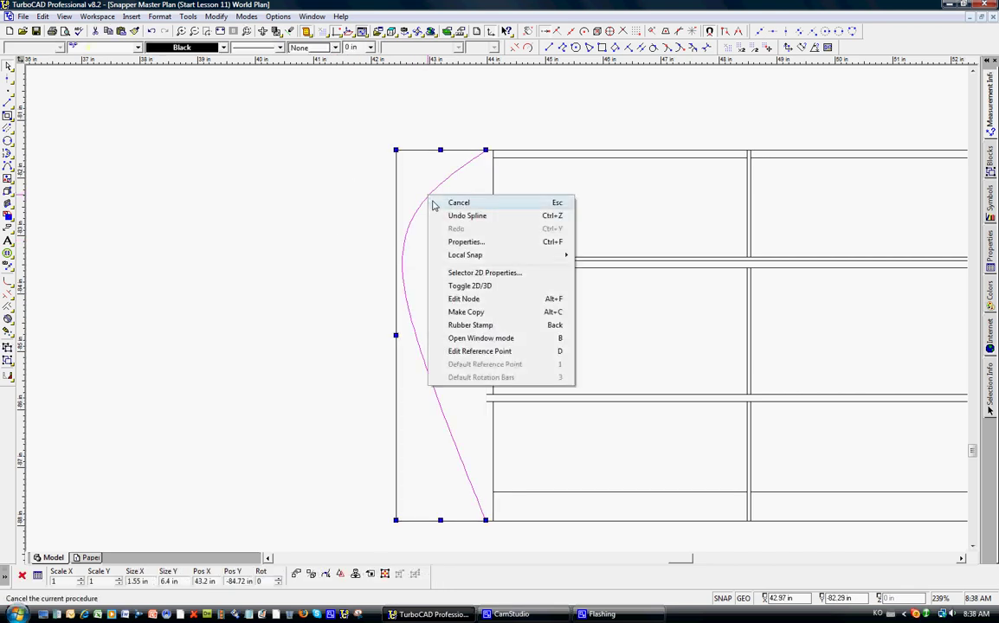
{"action": "left_click", "coordinate": [453, 299]}
{"action": "left_click", "coordinate": [420, 196]}
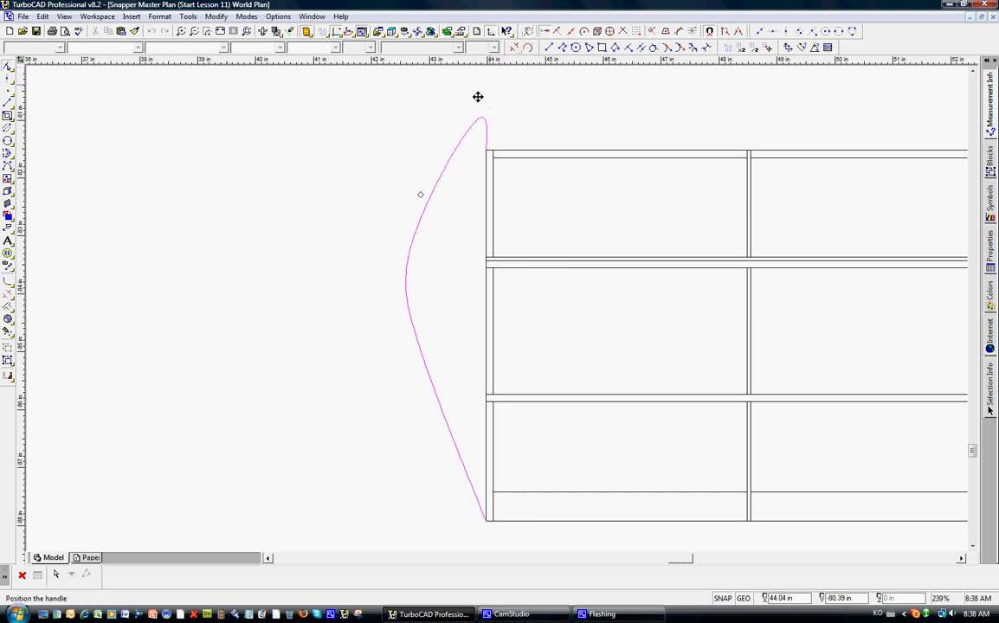
{"action": "left_click", "coordinate": [409, 180]}
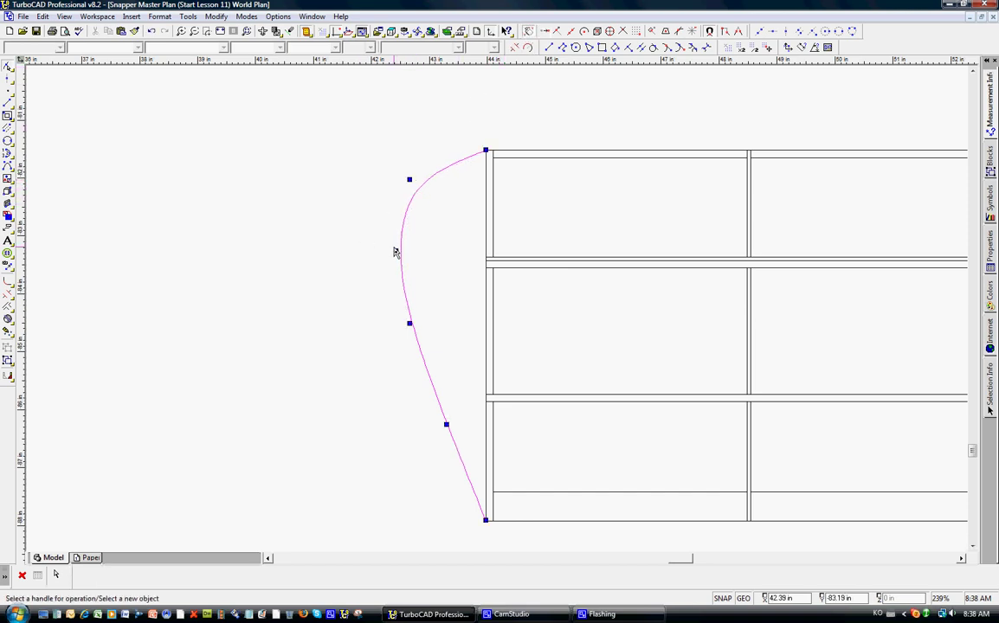
{"action": "left_click", "coordinate": [395, 252]}
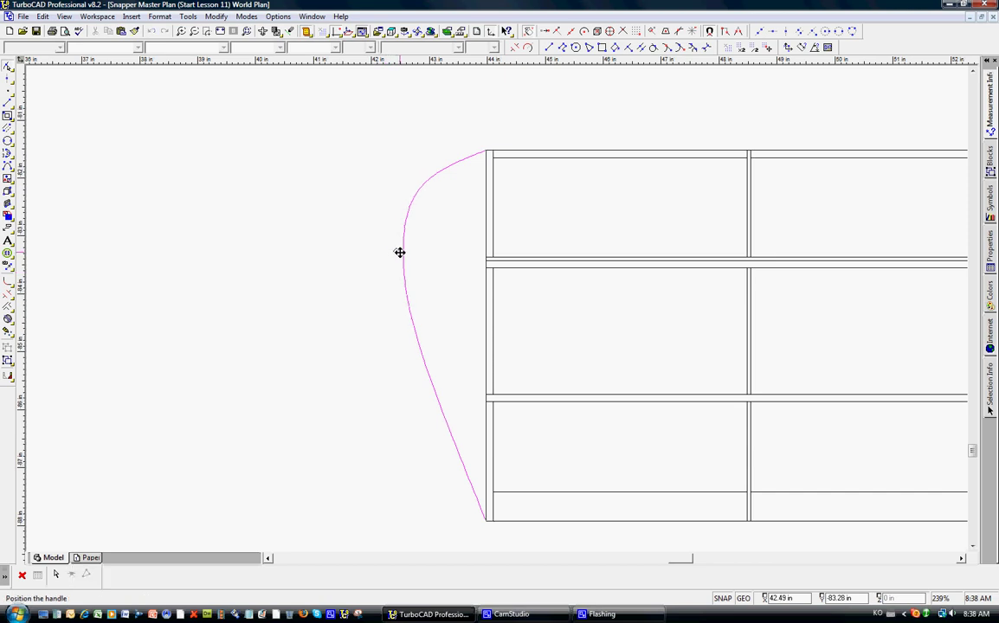
{"action": "left_click", "coordinate": [399, 252]}
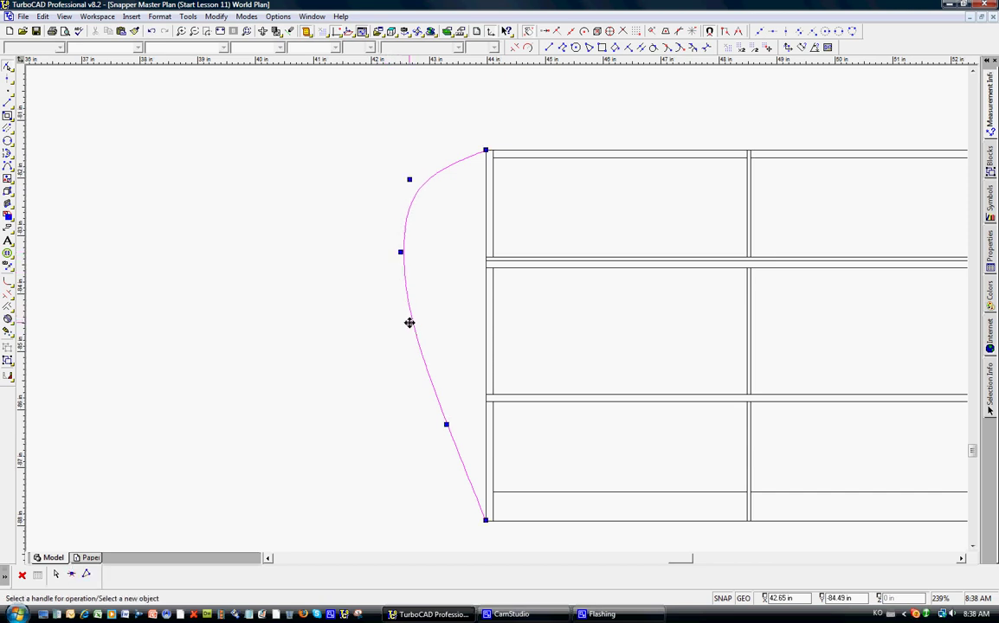
{"action": "left_click", "coordinate": [410, 325]}
{"action": "left_click", "coordinate": [414, 325]}
{"action": "left_click", "coordinate": [231, 298]}
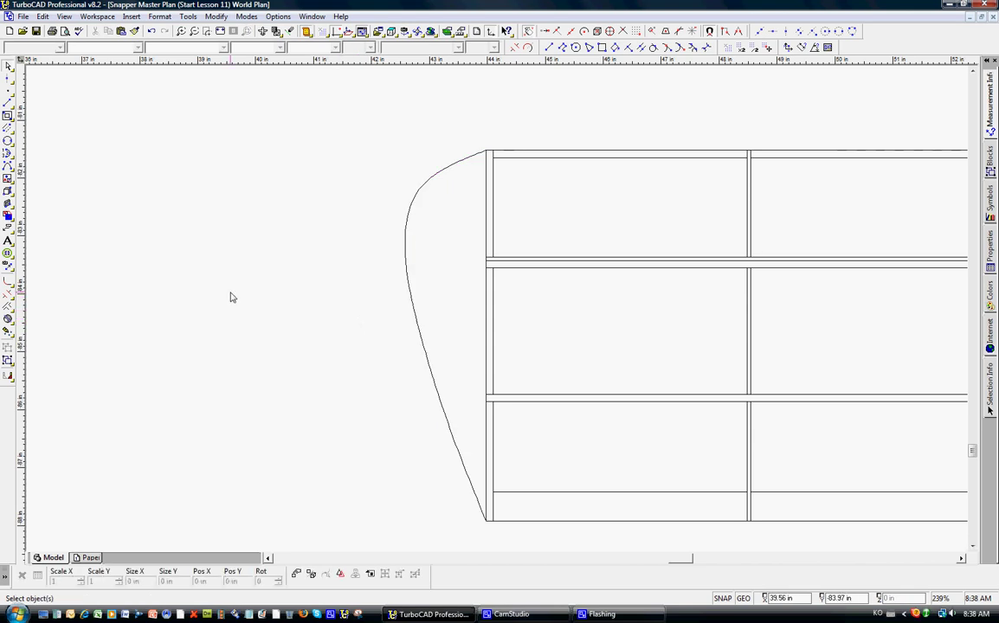
- Zoom out over the whole plan, then zoom in on the engine and servo drawings
{"action": "scroll", "coordinate": [496, 312], "scroll_direction": "down", "scroll_amount": 5}
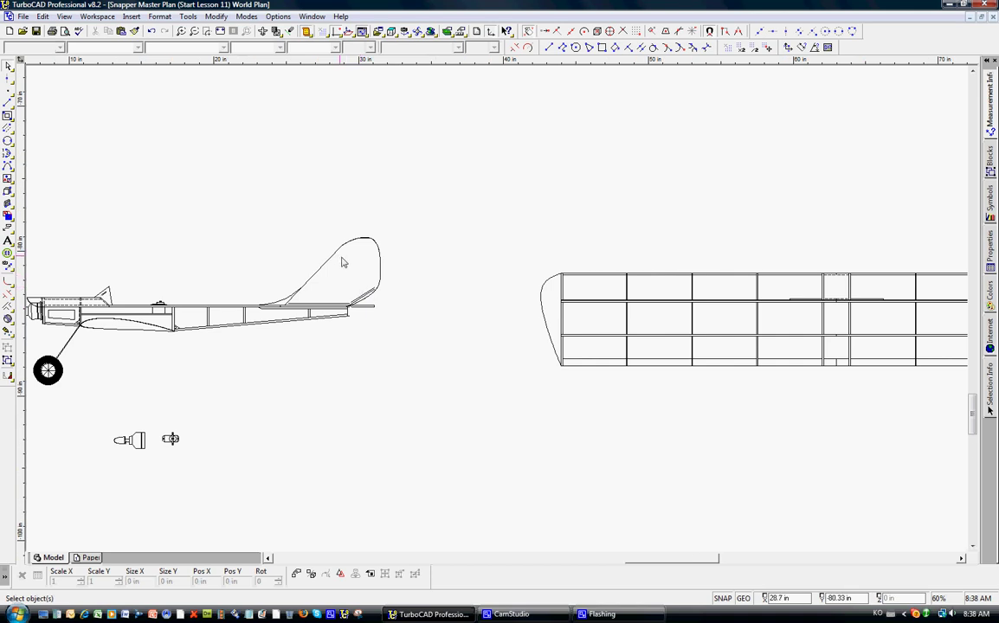
{"action": "scroll", "coordinate": [437, 262], "scroll_direction": "down", "scroll_amount": 2}
{"action": "scroll", "coordinate": [485, 273], "scroll_direction": "up", "scroll_amount": 2}
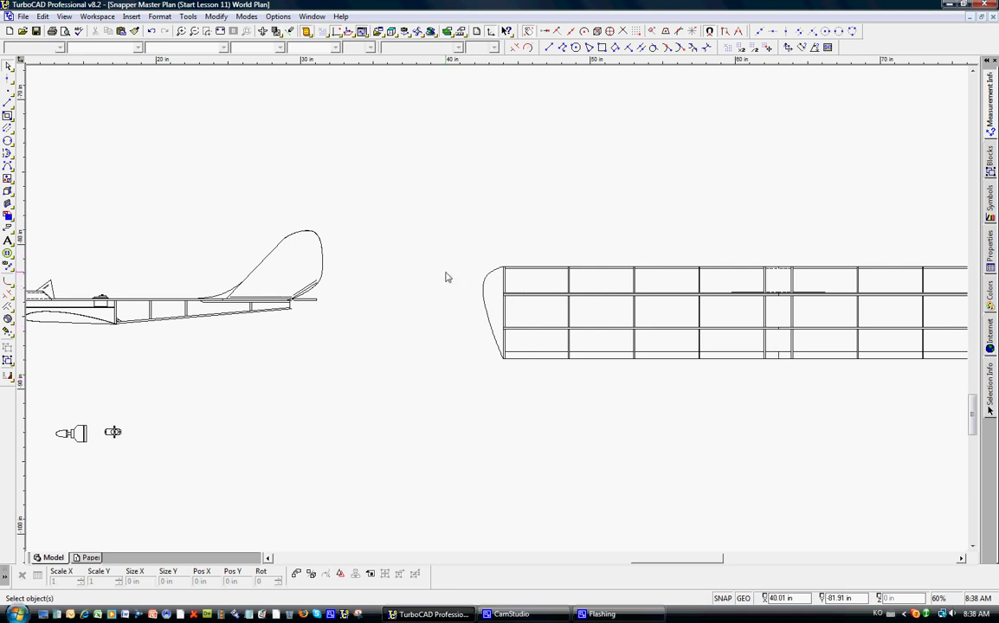
{"action": "scroll", "coordinate": [447, 277], "scroll_direction": "down", "scroll_amount": 1}
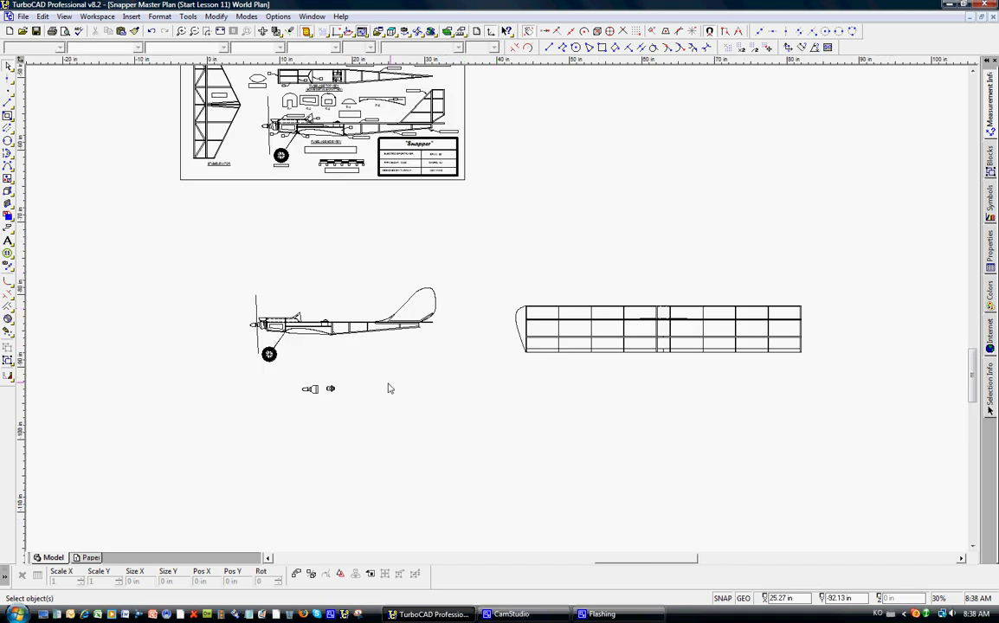
{"action": "scroll", "coordinate": [325, 394], "scroll_direction": "up", "scroll_amount": 1}
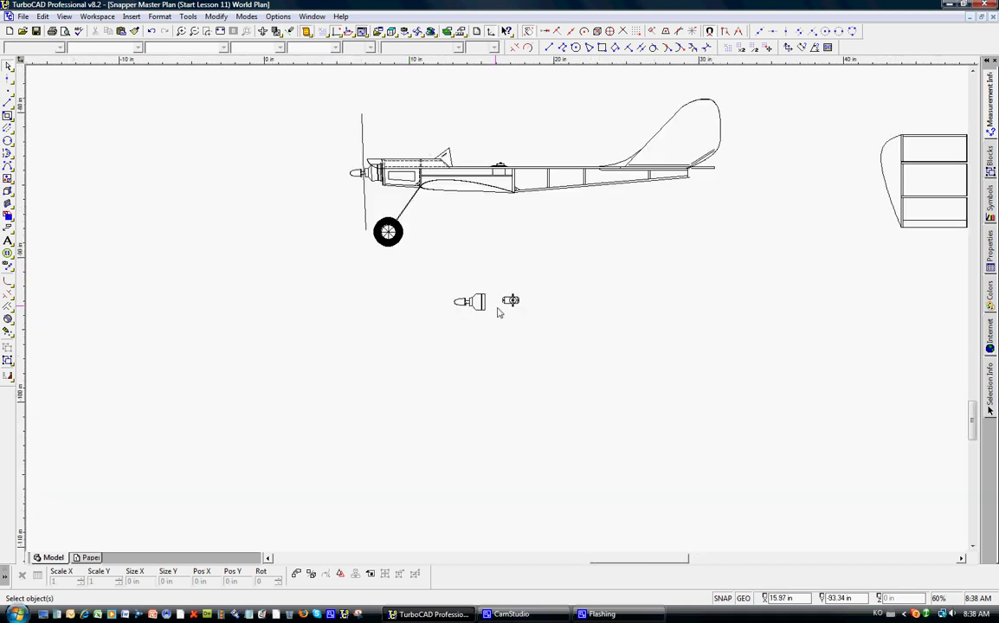
{"action": "scroll", "coordinate": [495, 310], "scroll_direction": "up", "scroll_amount": 2}
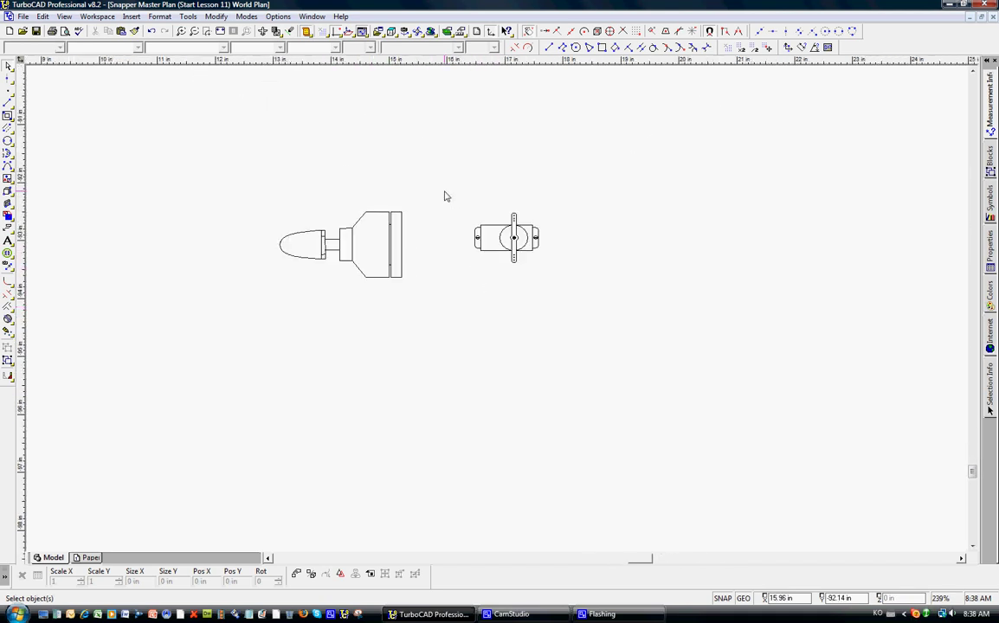
- Move the servo drawing further to the right
{"action": "left_click_drag", "start_coordinate": [447, 198], "coordinate": [563, 286]}
{"action": "left_click_drag", "start_coordinate": [512, 237], "coordinate": [671, 245]}
{"action": "left_click", "coordinate": [681, 322]}
{"action": "scroll", "coordinate": [497, 313], "scroll_direction": "up", "scroll_amount": 1}
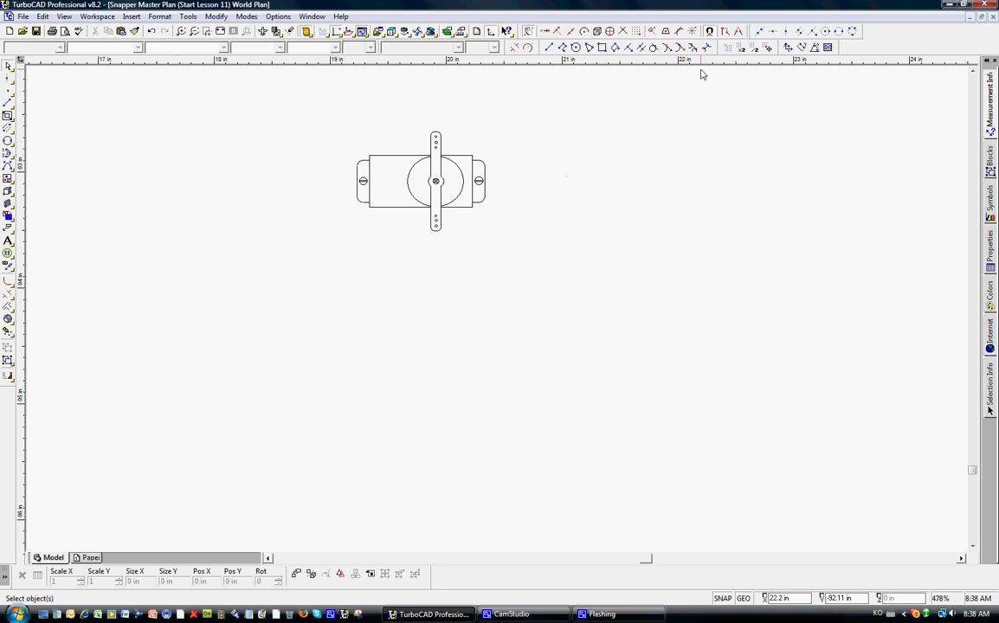
- Measure 0.88 in from the servo's left mounting hole to its output shaft, then hide the panel
{"action": "left_click", "coordinate": [801, 49]}
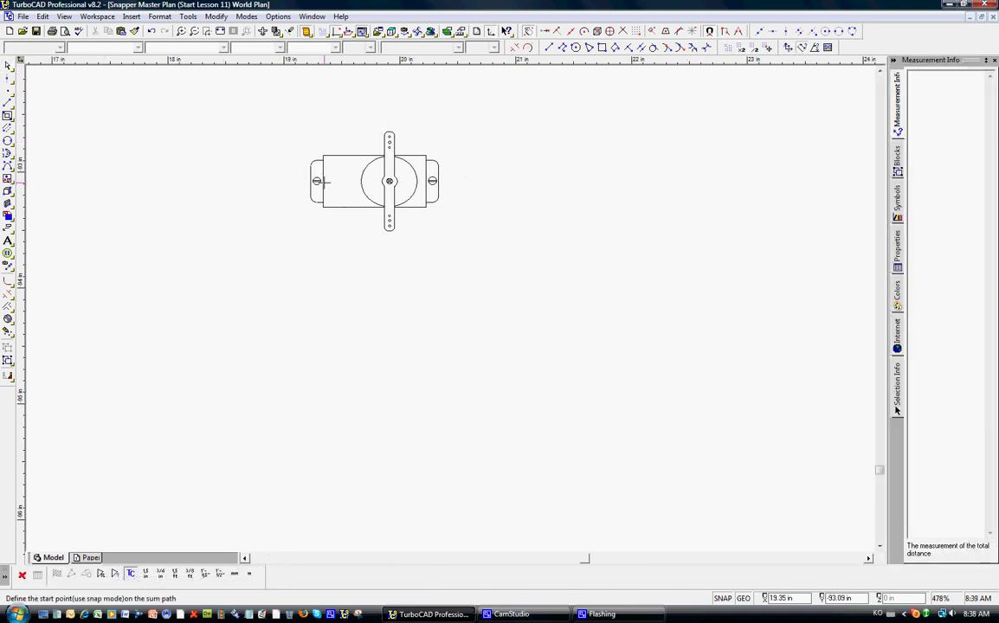
{"action": "left_click", "coordinate": [319, 181]}
{"action": "left_click", "coordinate": [420, 181]}
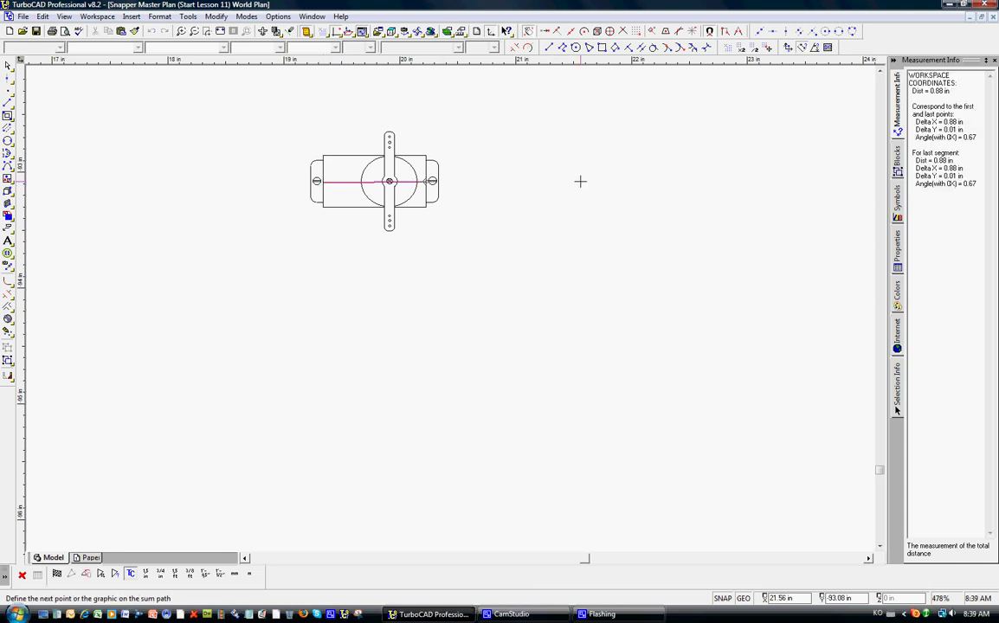
{"action": "key", "text": "Escape"}
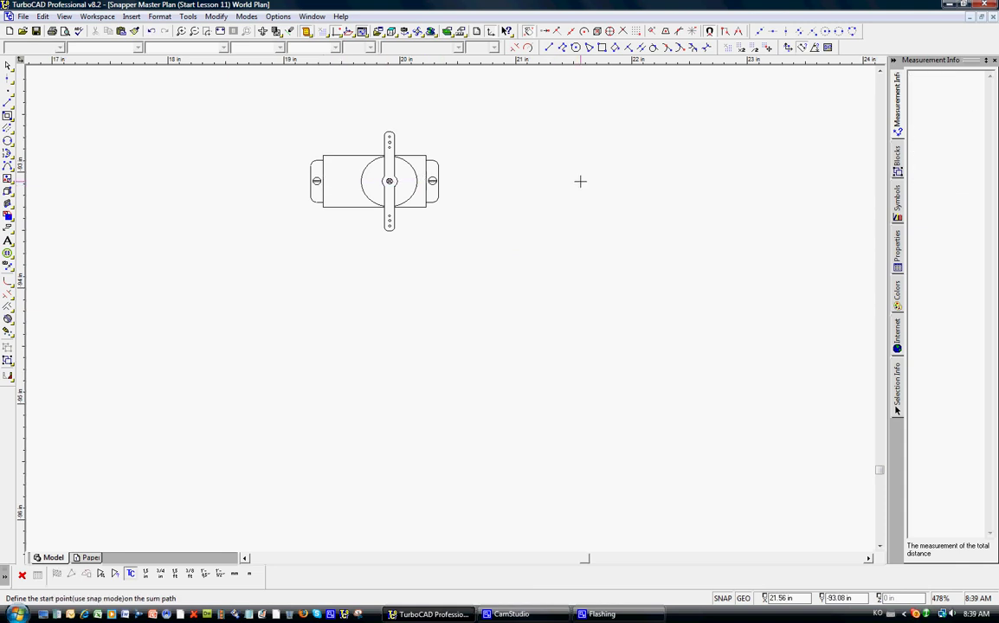
{"action": "left_click", "coordinate": [895, 61]}
{"action": "scroll", "coordinate": [479, 301], "scroll_direction": "down", "scroll_amount": 1}
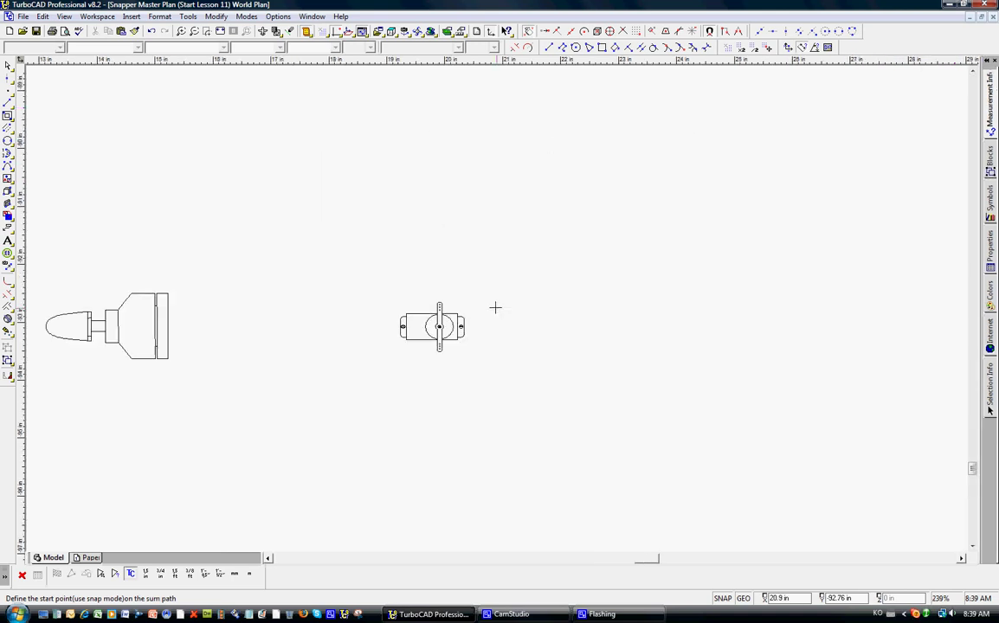
{"action": "key", "text": "space"}
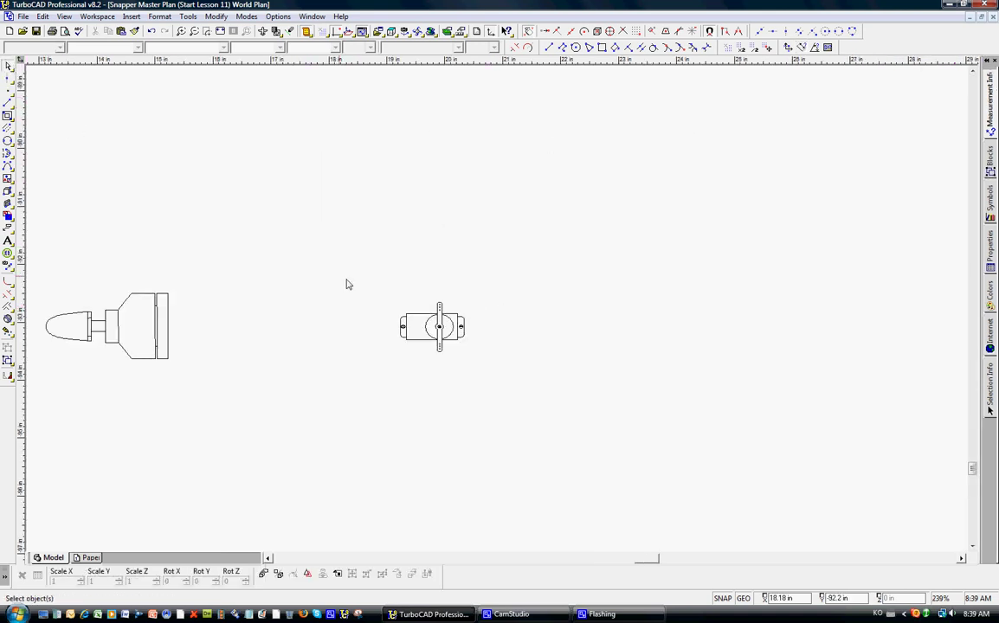
- Scroll the view slightly right to the empty area beside the servo drawing
{"action": "scroll", "coordinate": [497, 315], "scroll_direction": "up", "scroll_amount": 1}
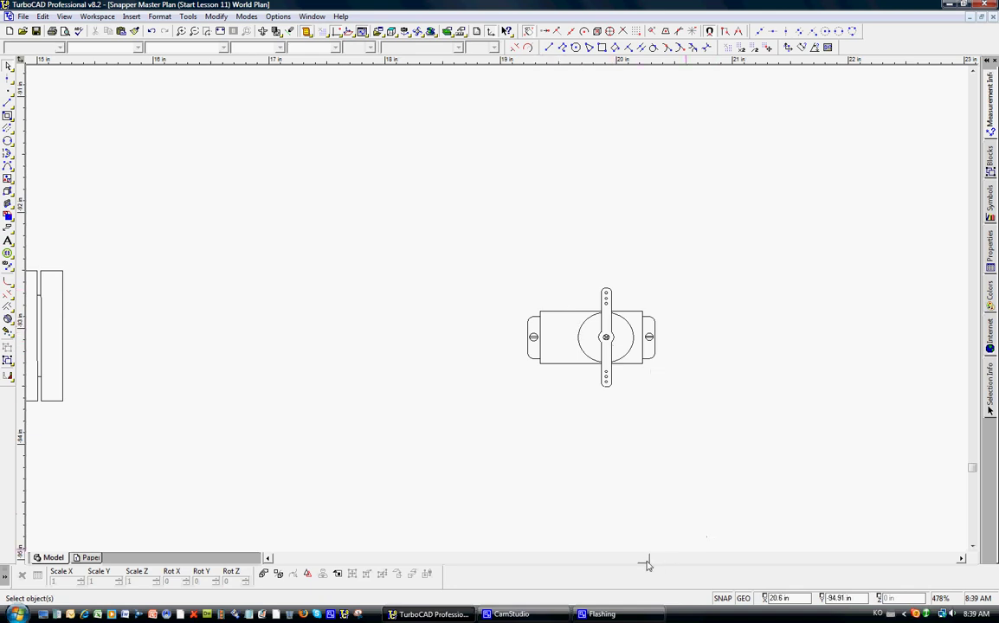
{"action": "left_click_drag", "start_coordinate": [645, 560], "coordinate": [653, 565]}
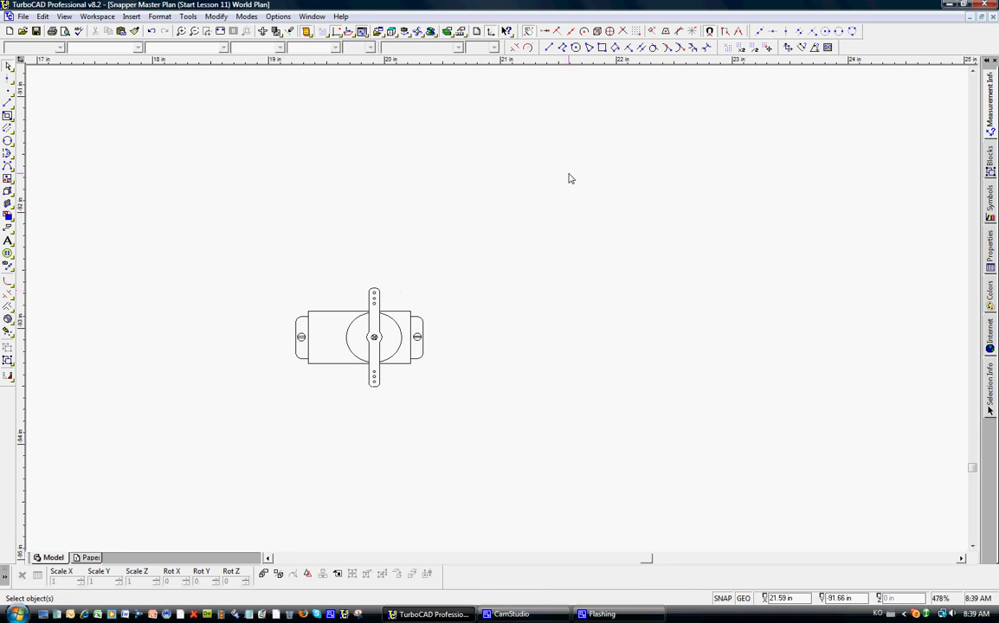
- Draw a 1.04 × 0.51 in box with a circle touching its top and bottom edges
{"action": "left_click", "coordinate": [602, 47]}
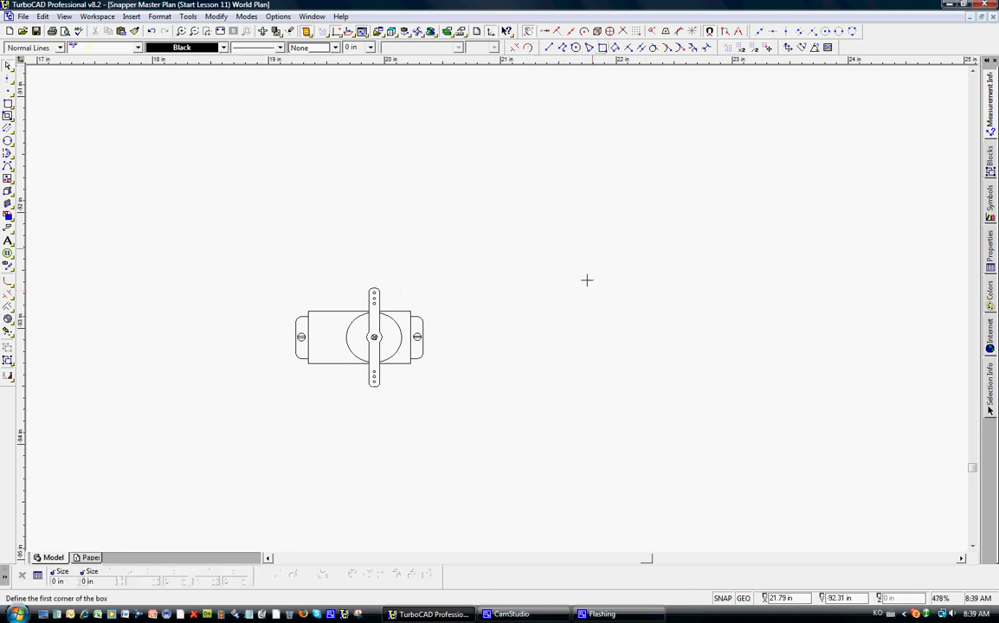
{"action": "left_click", "coordinate": [542, 306]}
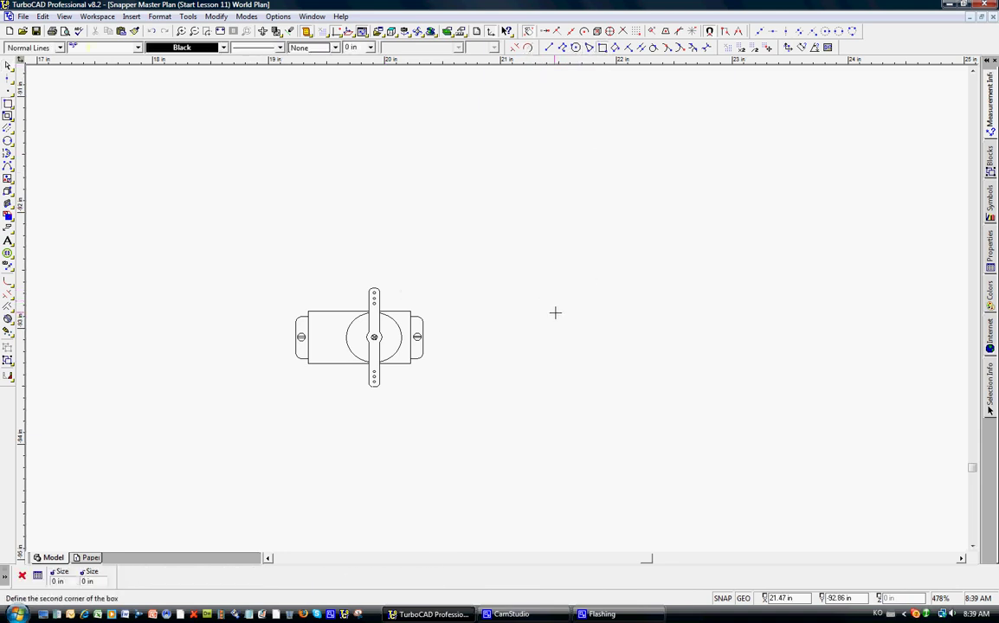
{"action": "left_click", "coordinate": [662, 365]}
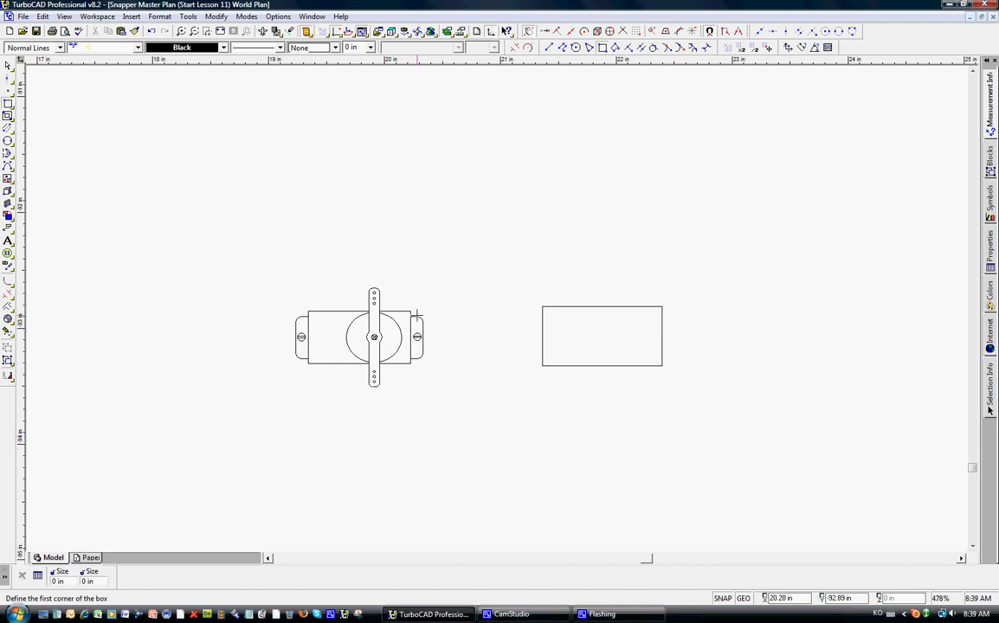
{"action": "left_click", "coordinate": [8, 146]}
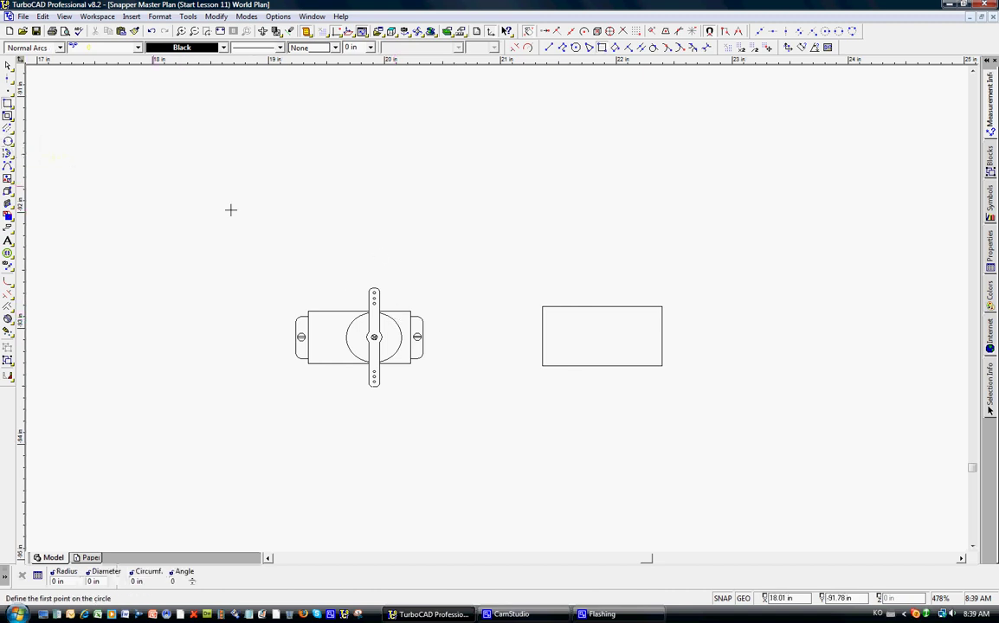
{"action": "left_click", "coordinate": [610, 310]}
{"action": "left_click", "coordinate": [616, 363]}
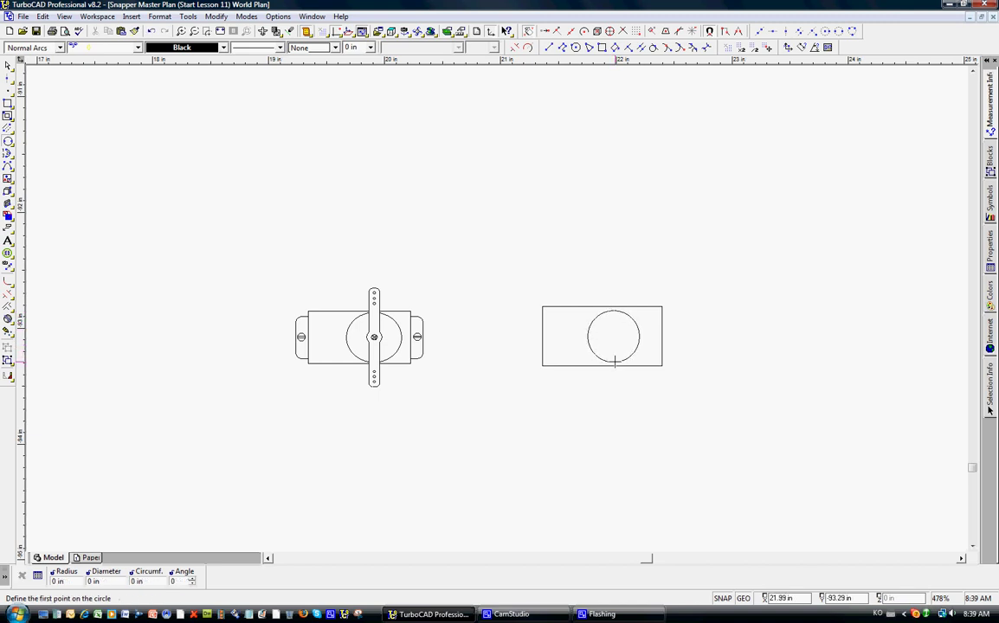
- Draw a tall narrow 0.07 × 0.93 in rectangle for the servo arm
{"action": "left_click", "coordinate": [603, 47]}
{"action": "left_click", "coordinate": [711, 278]}
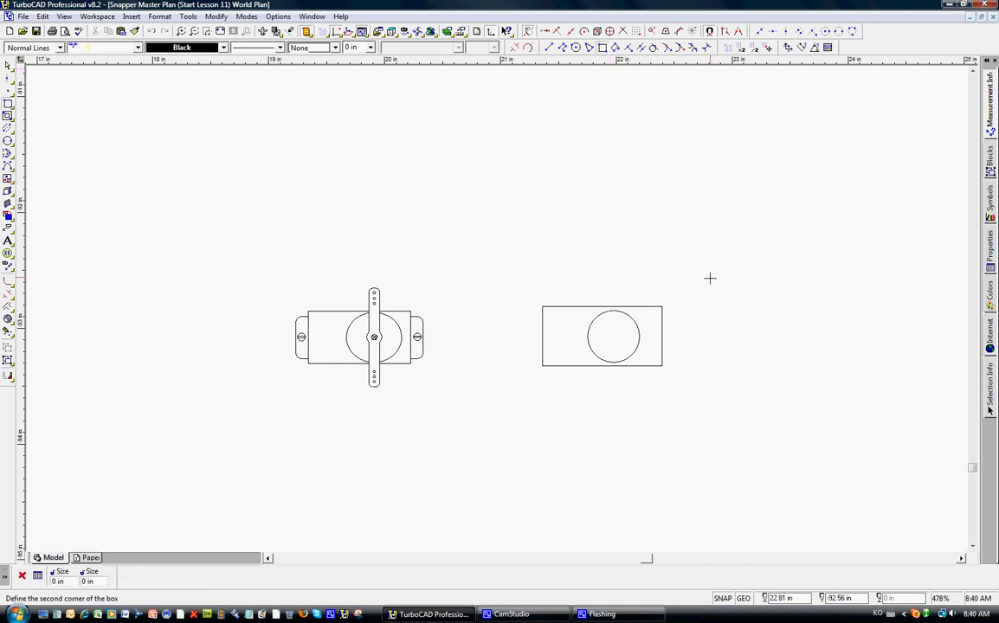
{"action": "left_click", "coordinate": [721, 390]}
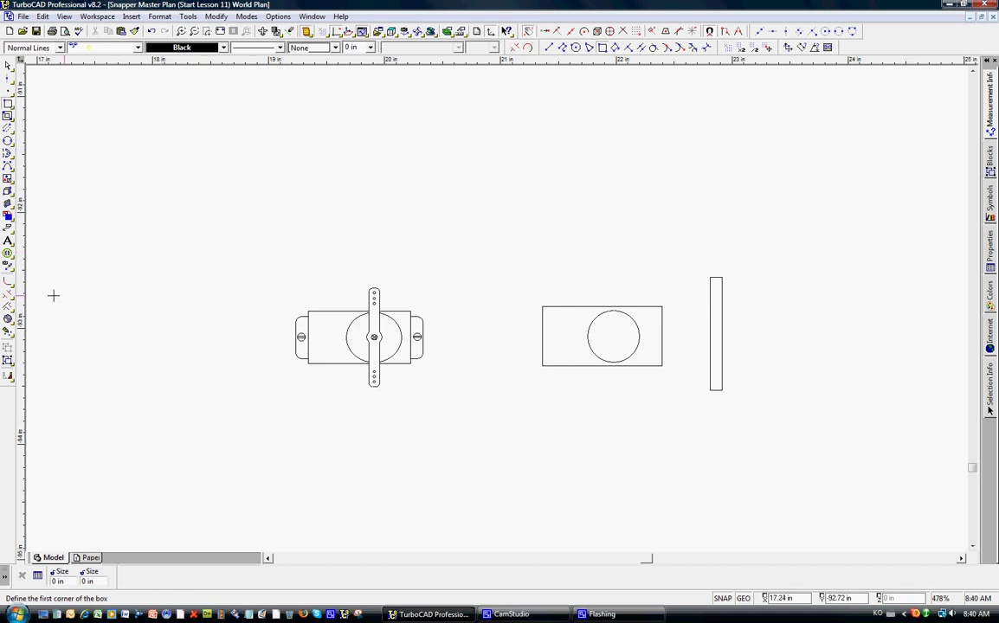
- Fillet the arm's two top corners with a 0.03 in radius
{"action": "left_click", "coordinate": [7, 284]}
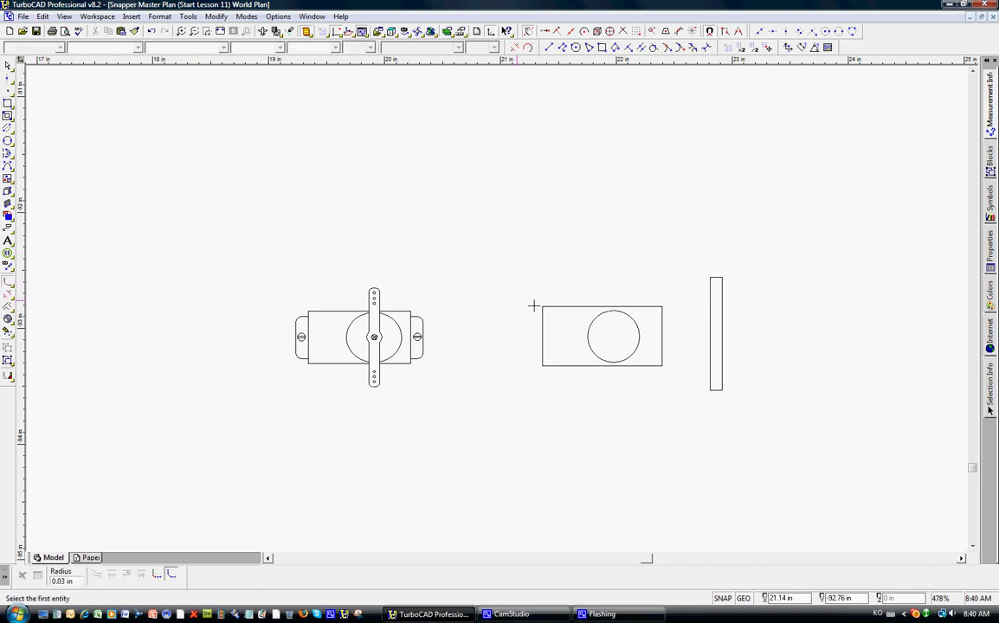
{"action": "scroll", "coordinate": [717, 303], "scroll_direction": "up", "scroll_amount": 5}
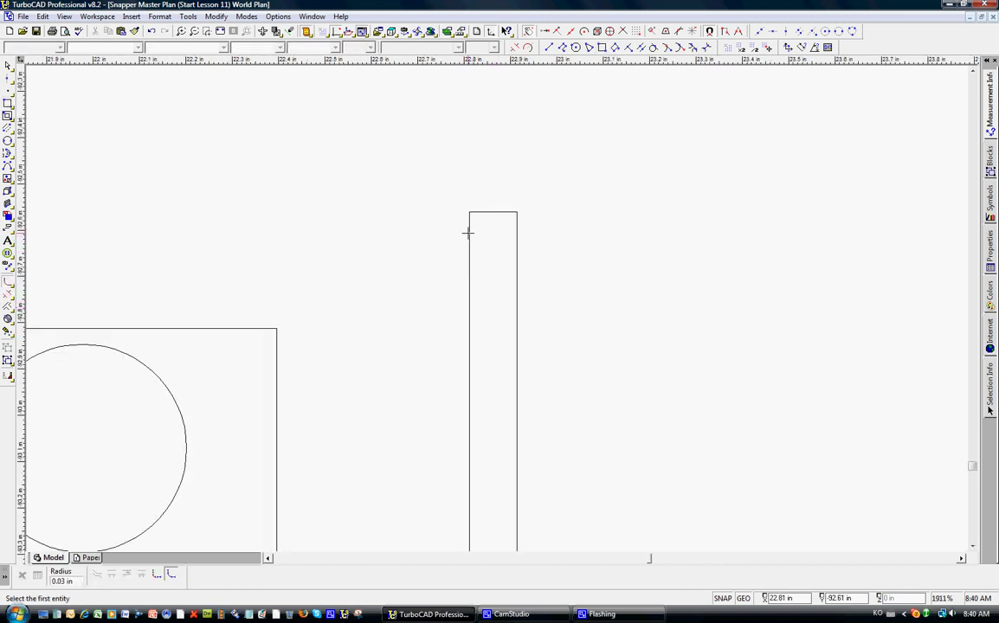
{"action": "left_click", "coordinate": [468, 232]}
{"action": "left_click", "coordinate": [489, 214]}
{"action": "left_click", "coordinate": [517, 225]}
{"action": "left_click", "coordinate": [509, 212]}
- Fillet the arm's two bottom corners with the same 0.03 in radius
{"action": "scroll", "coordinate": [526, 331], "scroll_direction": "down", "scroll_amount": 2}
{"action": "scroll", "coordinate": [495, 316], "scroll_direction": "up", "scroll_amount": 2}
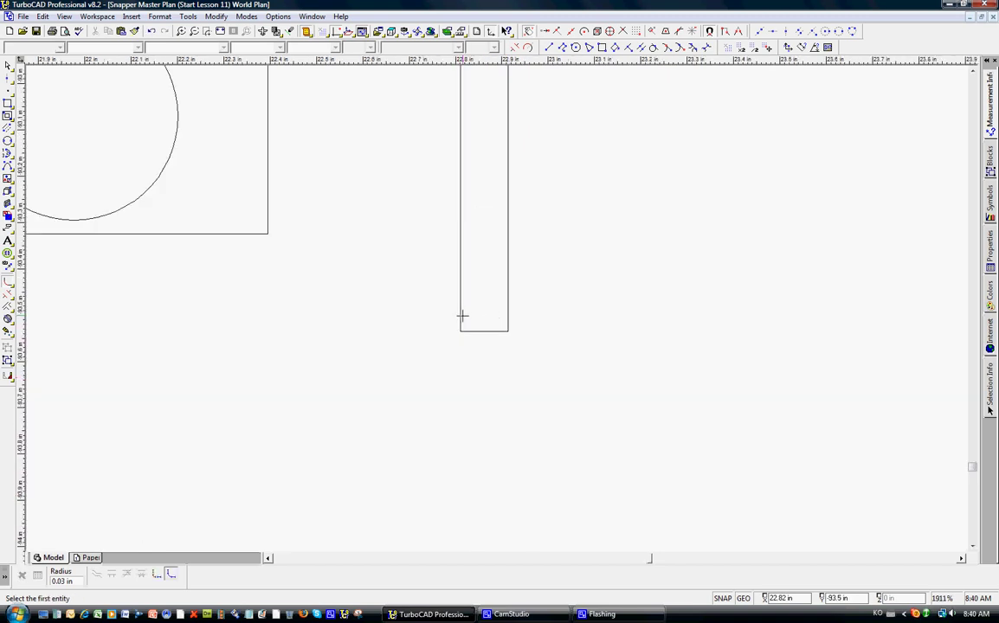
{"action": "left_click", "coordinate": [469, 331]}
{"action": "left_click", "coordinate": [461, 282]}
{"action": "left_click", "coordinate": [507, 311]}
{"action": "left_click", "coordinate": [497, 328]}
{"action": "scroll", "coordinate": [491, 295], "scroll_direction": "down", "scroll_amount": 2}
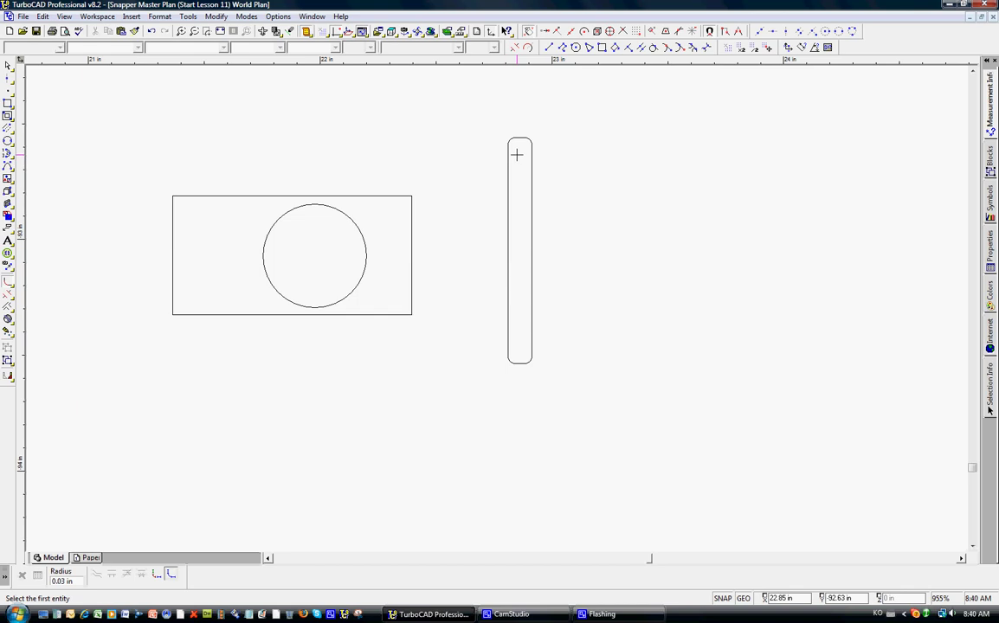
{"action": "scroll", "coordinate": [517, 154], "scroll_direction": "up", "scroll_amount": 2}
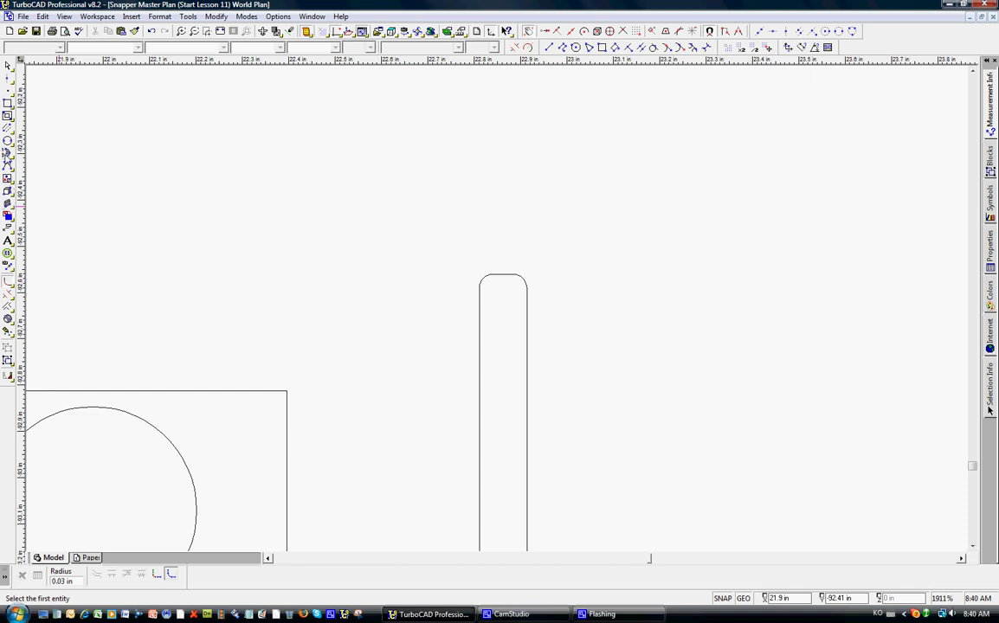
- Draw a small hole near the arm's top and a vertical construction line through the arm's centre
{"action": "left_click", "coordinate": [7, 144]}
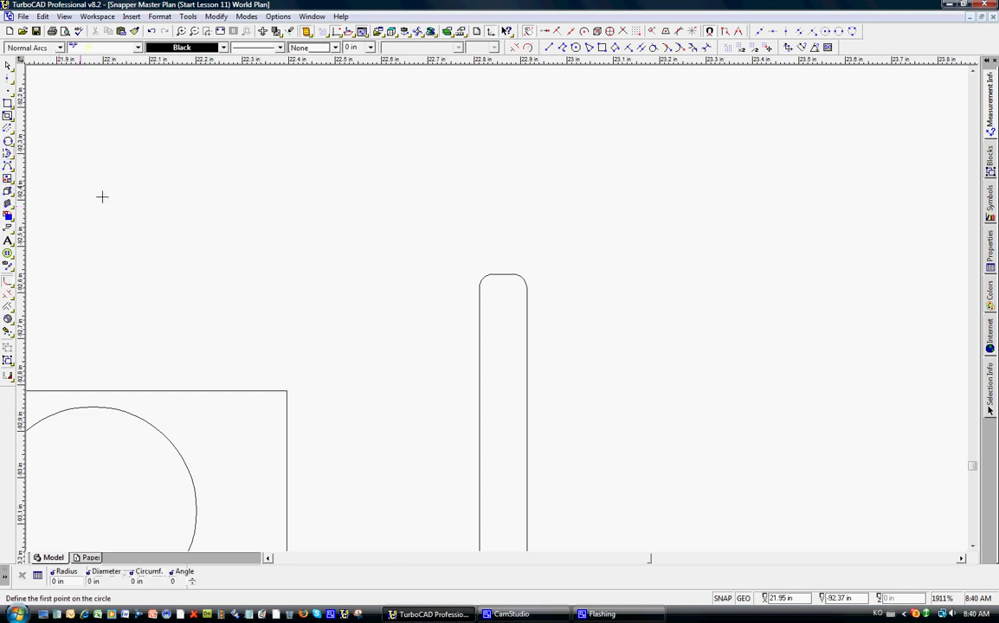
{"action": "left_click", "coordinate": [499, 297]}
{"action": "left_click", "coordinate": [509, 306]}
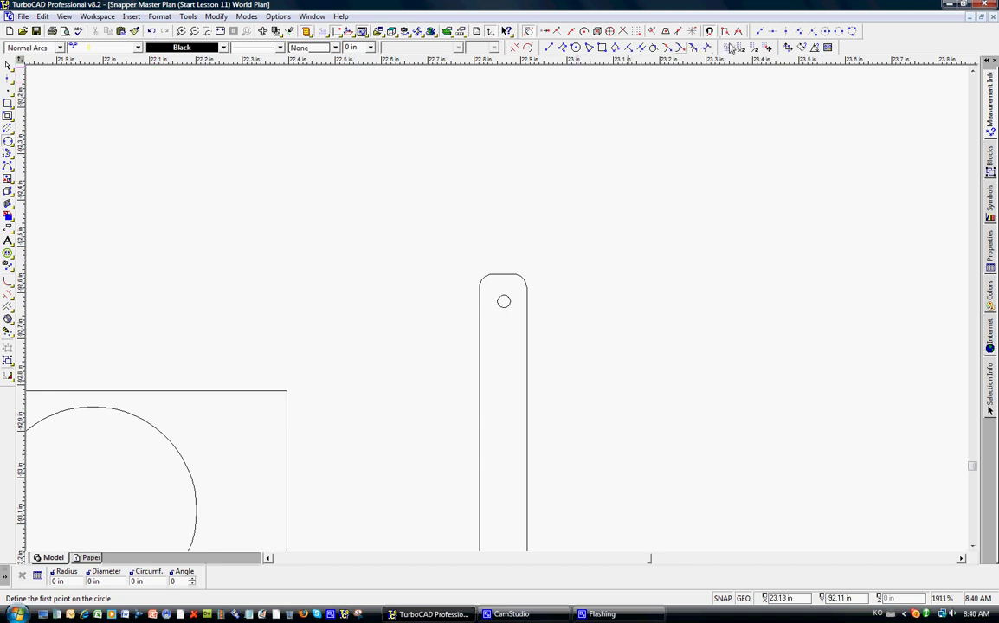
{"action": "left_click", "coordinate": [784, 33]}
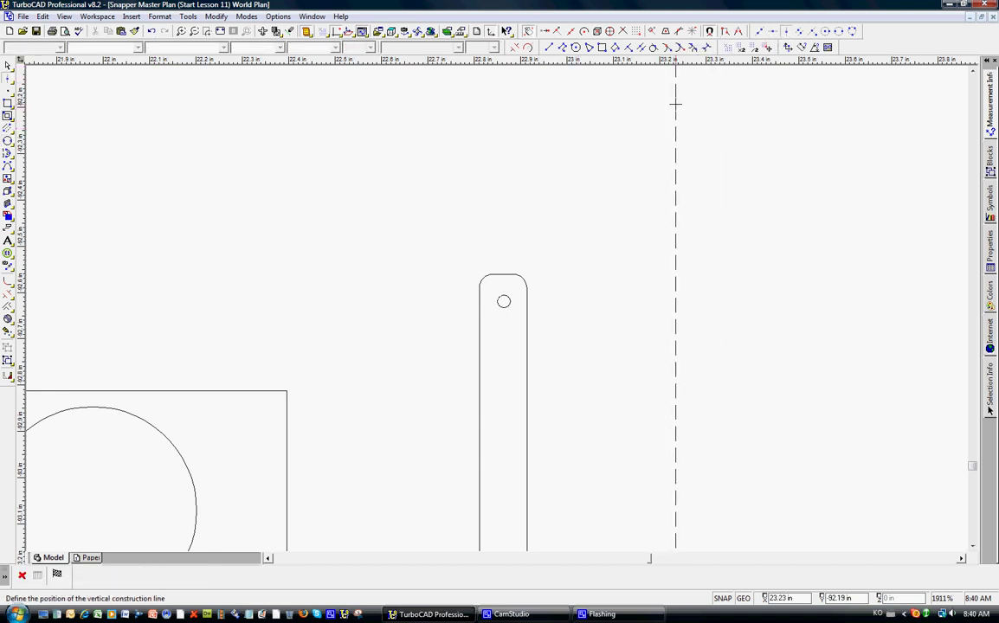
{"action": "left_click", "coordinate": [560, 33]}
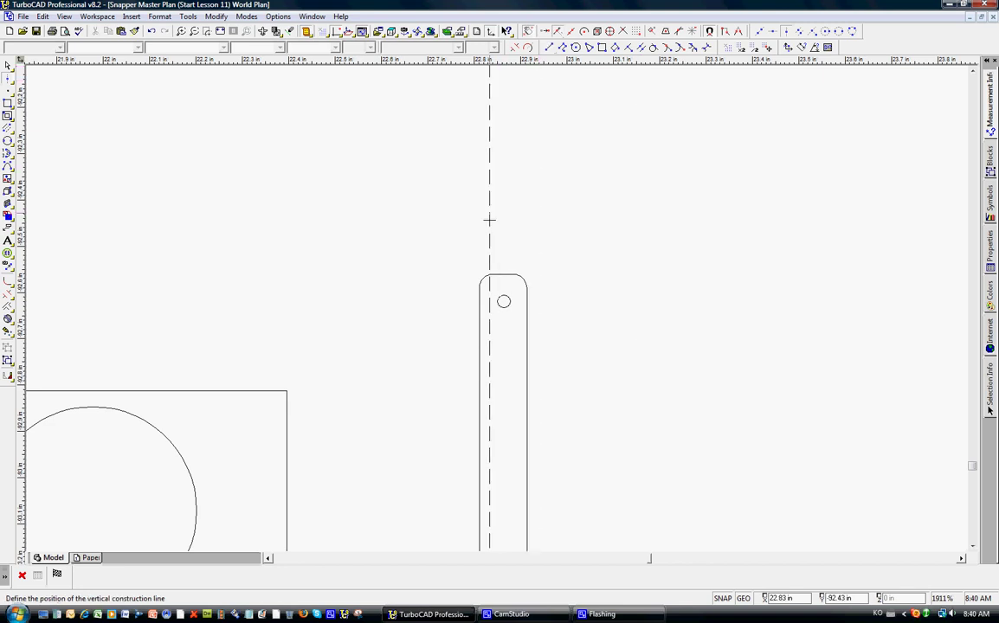
{"action": "left_click", "coordinate": [504, 279]}
- Move the hole down so it sits centred on the vertical construction line
{"action": "key", "text": "c"}
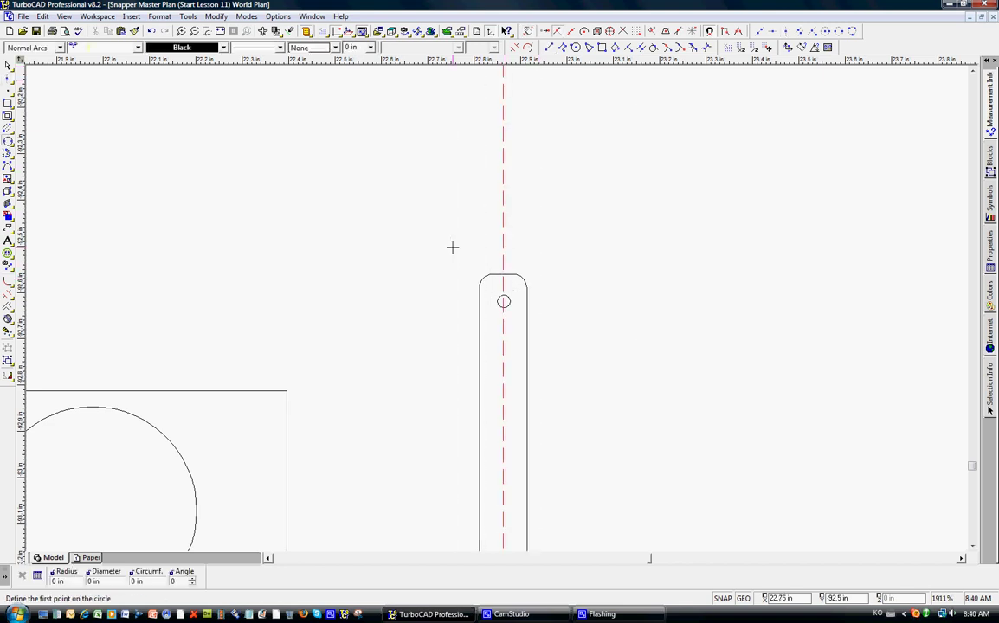
{"action": "left_click", "coordinate": [8, 65]}
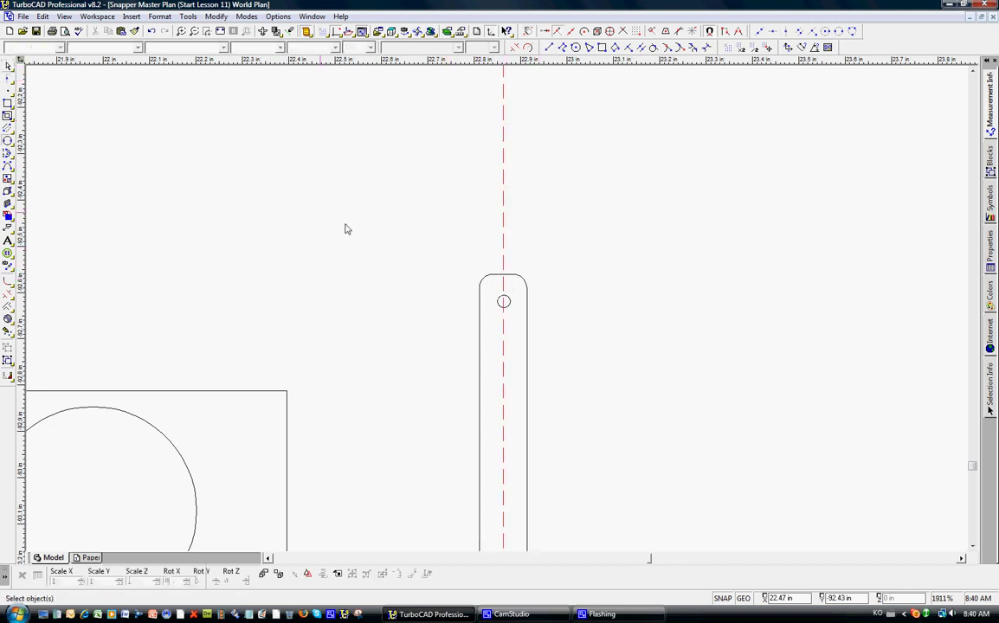
{"action": "left_click", "coordinate": [497, 303]}
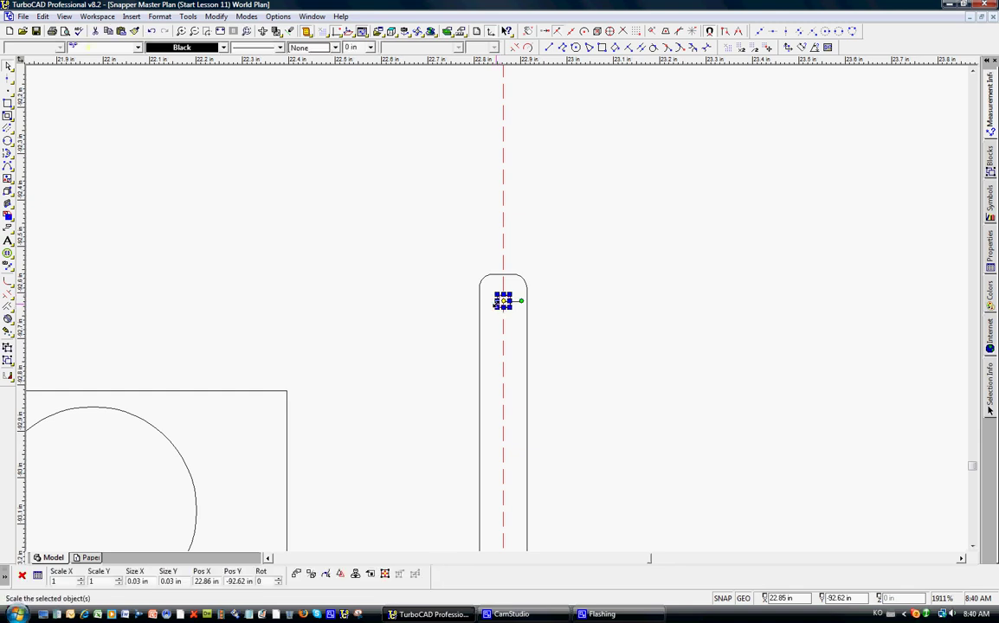
{"action": "left_click_drag", "start_coordinate": [500, 301], "coordinate": [503, 318]}
{"action": "left_click", "coordinate": [502, 340]}
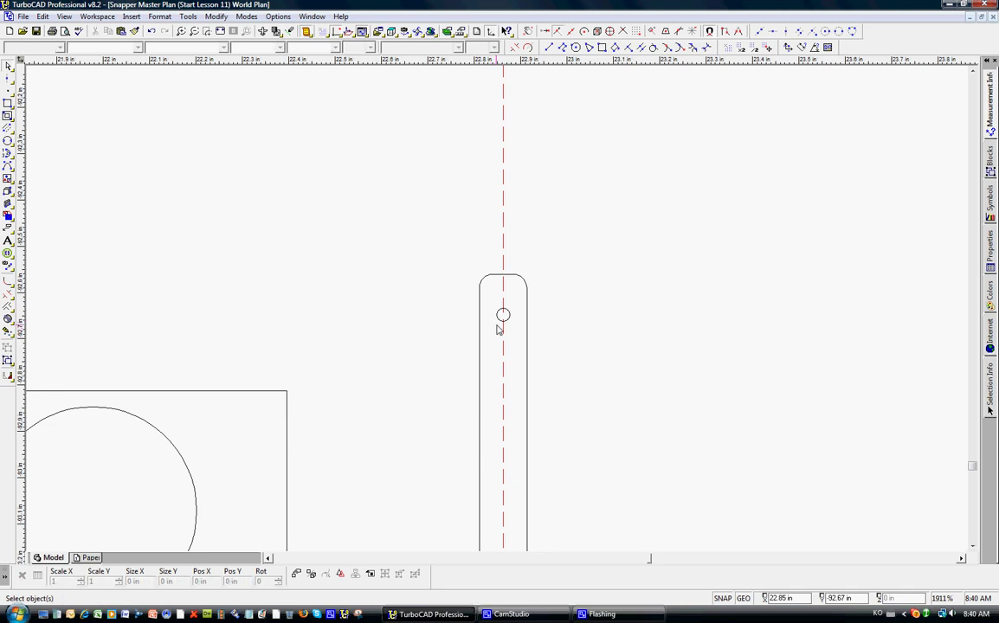
- Copy and paste the hole, placing the duplicate lower on the centre line
{"action": "left_click", "coordinate": [502, 319]}
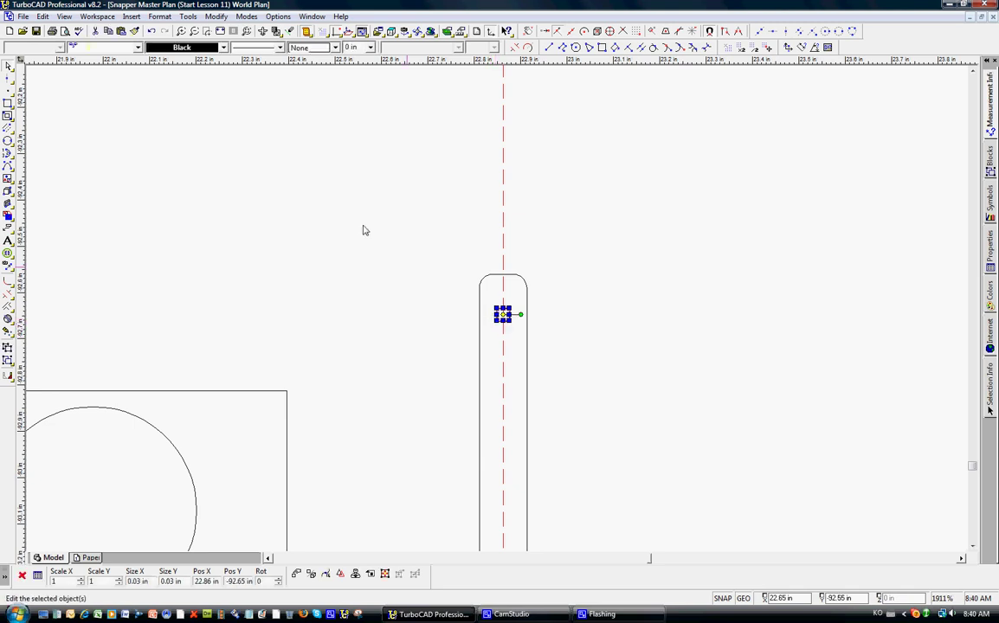
{"action": "left_click", "coordinate": [108, 30]}
{"action": "left_click", "coordinate": [122, 30]}
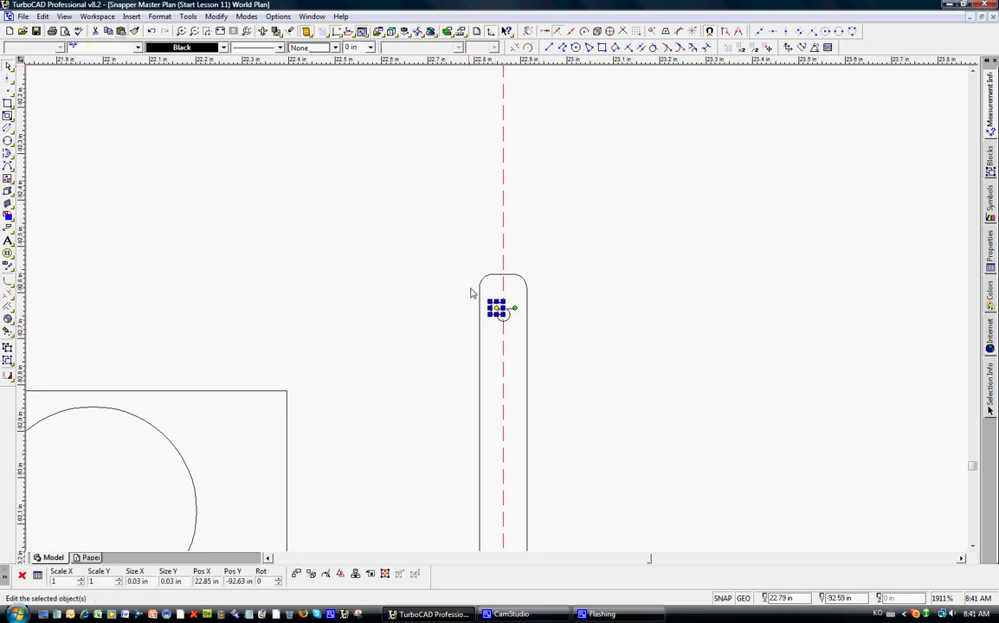
{"action": "left_click", "coordinate": [496, 308]}
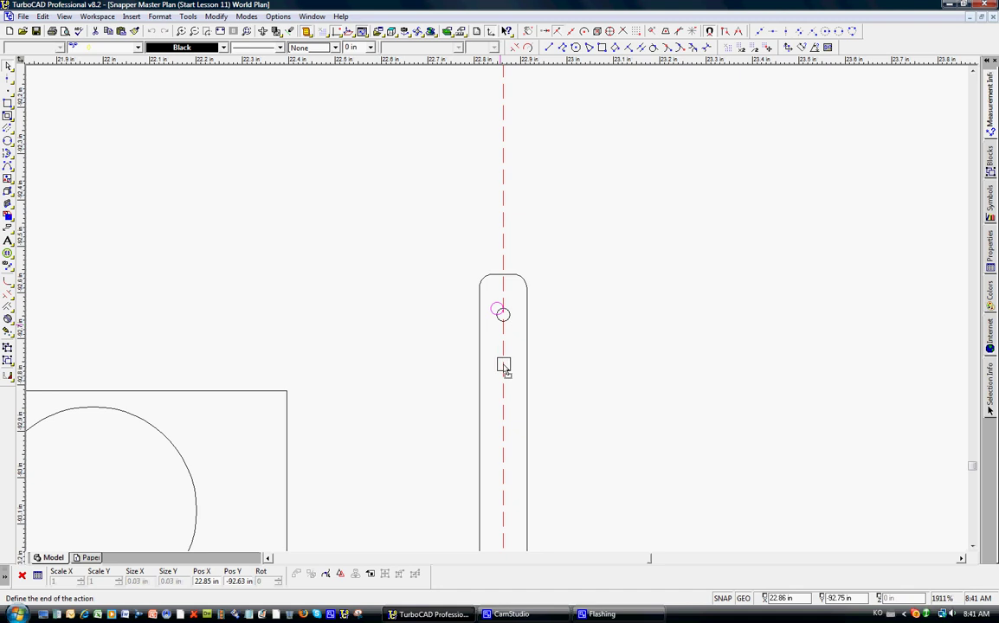
{"action": "left_click", "coordinate": [503, 364]}
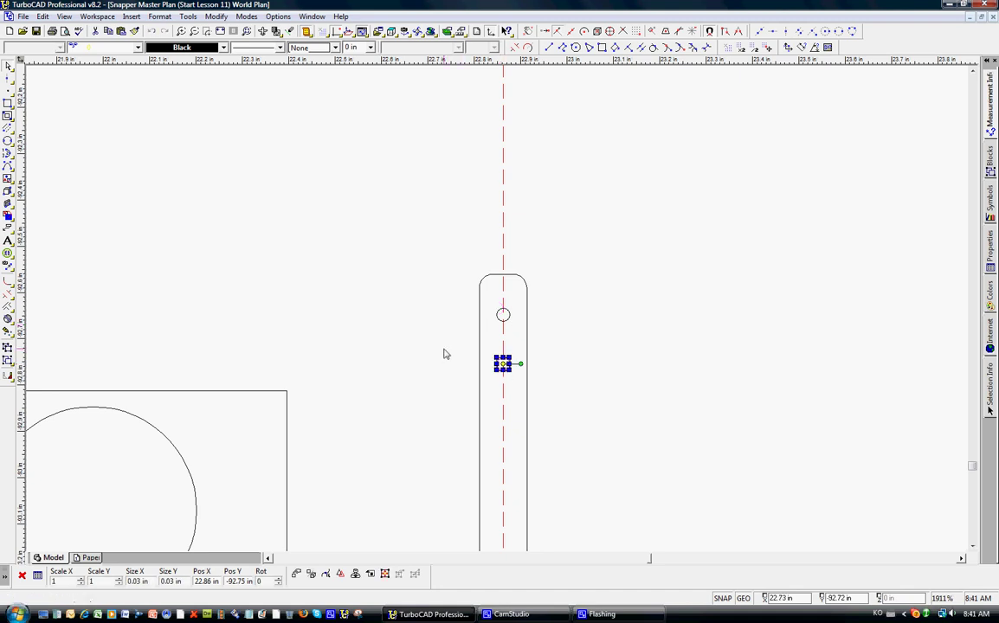
{"action": "left_click", "coordinate": [444, 349]}
- Add a horizontal construction line across the arm and draw a 0.19 in hub circle at the guides' crossing
{"action": "scroll", "coordinate": [435, 349], "scroll_direction": "down", "scroll_amount": 2}
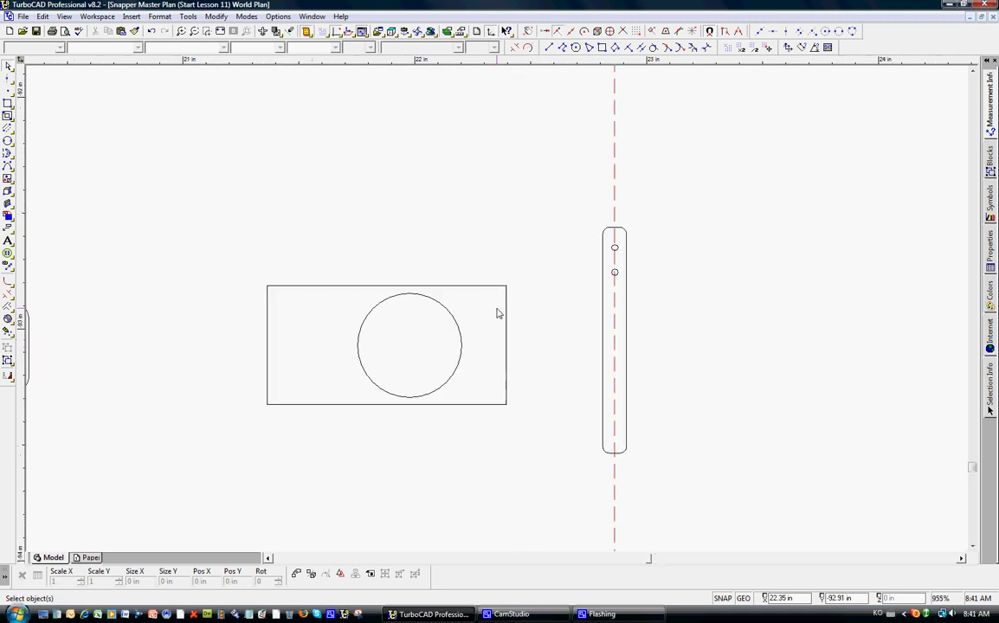
{"action": "scroll", "coordinate": [414, 304], "scroll_direction": "up", "scroll_amount": 1}
{"action": "left_click", "coordinate": [776, 33]}
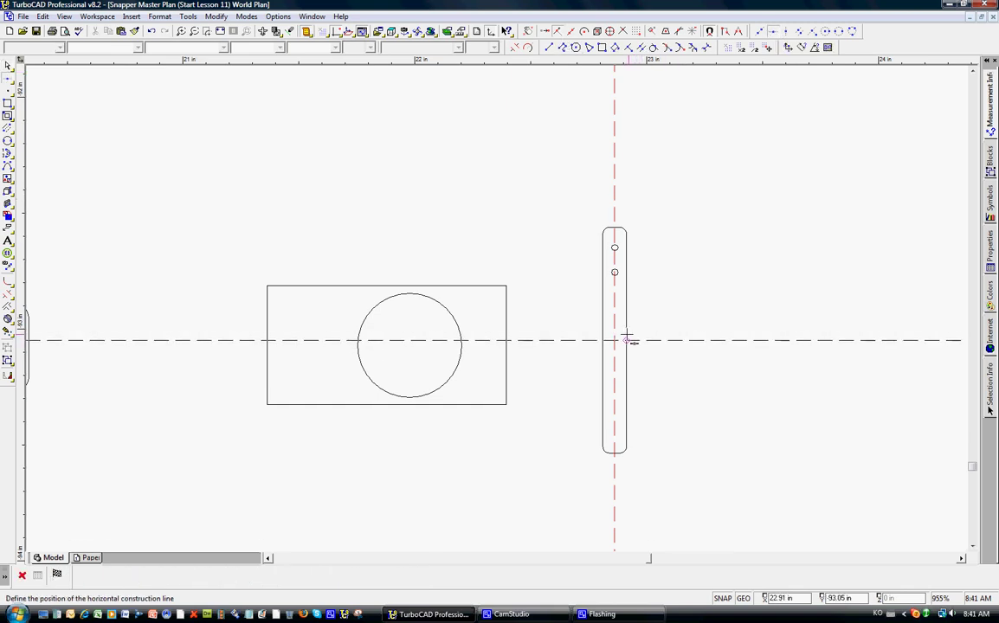
{"action": "left_click", "coordinate": [598, 340]}
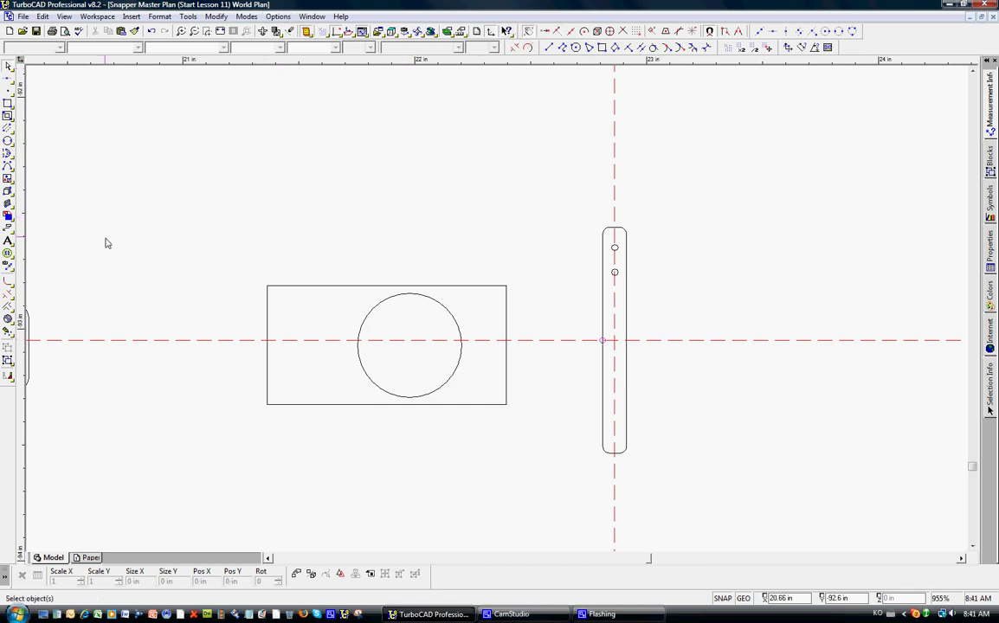
{"action": "left_click", "coordinate": [8, 141]}
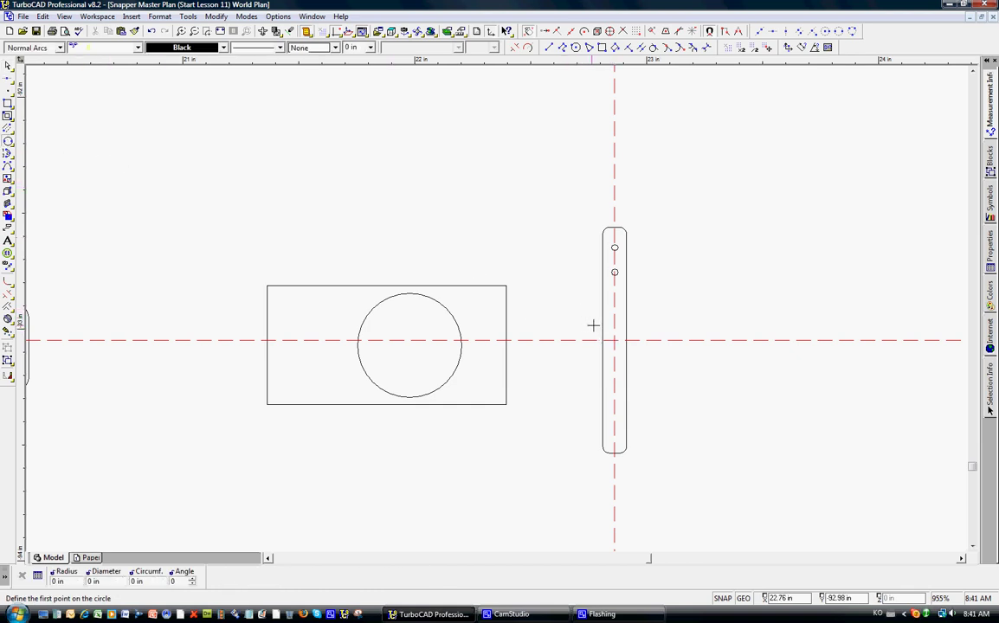
{"action": "left_click", "coordinate": [595, 326]}
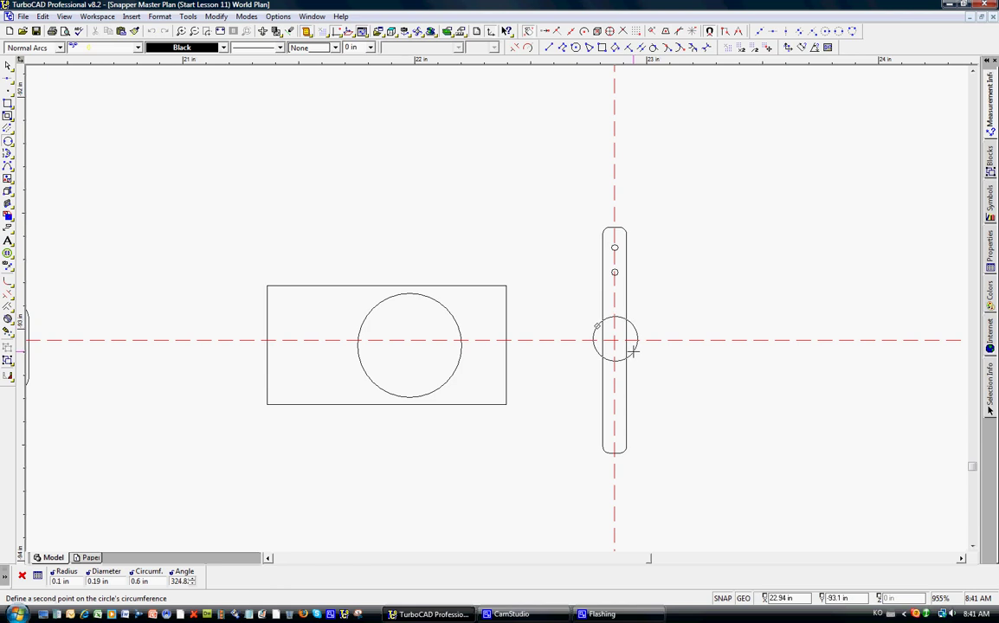
{"action": "left_click", "coordinate": [633, 351]}
{"action": "left_click", "coordinate": [8, 66]}
{"action": "left_click", "coordinate": [593, 344]}
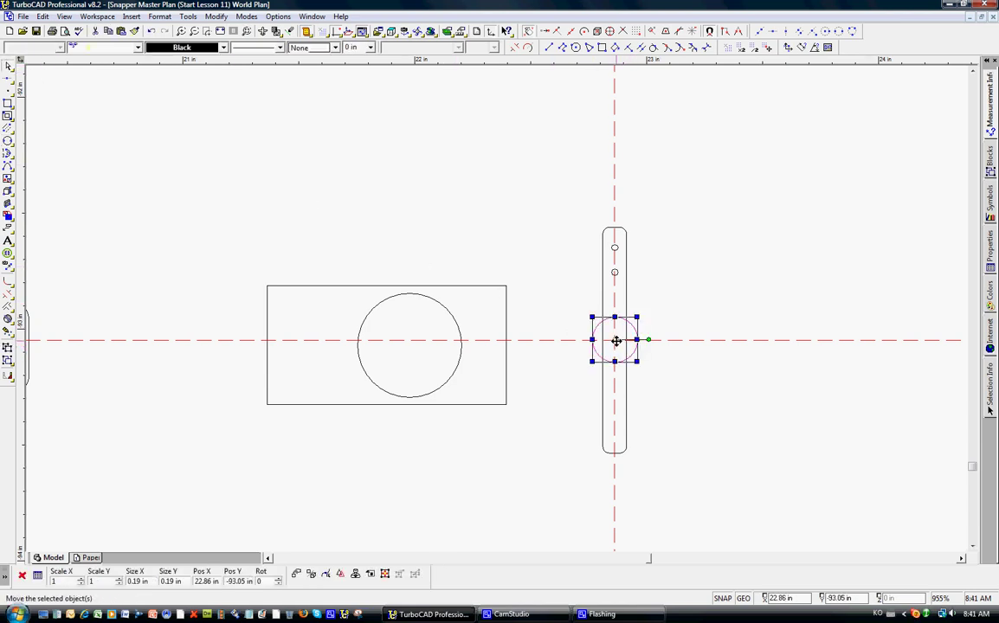
{"action": "left_click", "coordinate": [616, 341]}
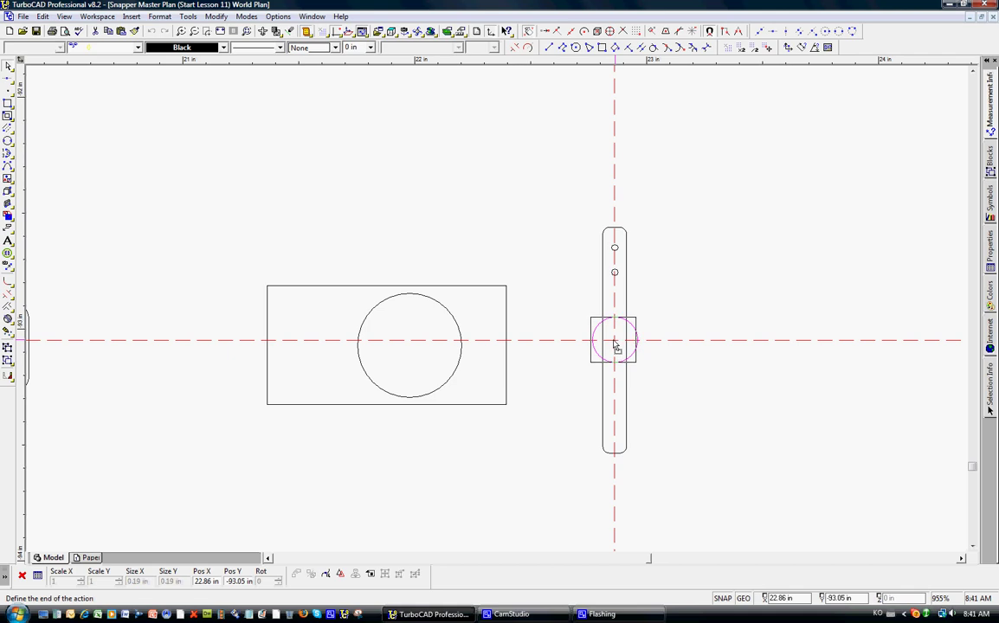
{"action": "left_click", "coordinate": [615, 345]}
{"action": "left_click", "coordinate": [532, 279]}
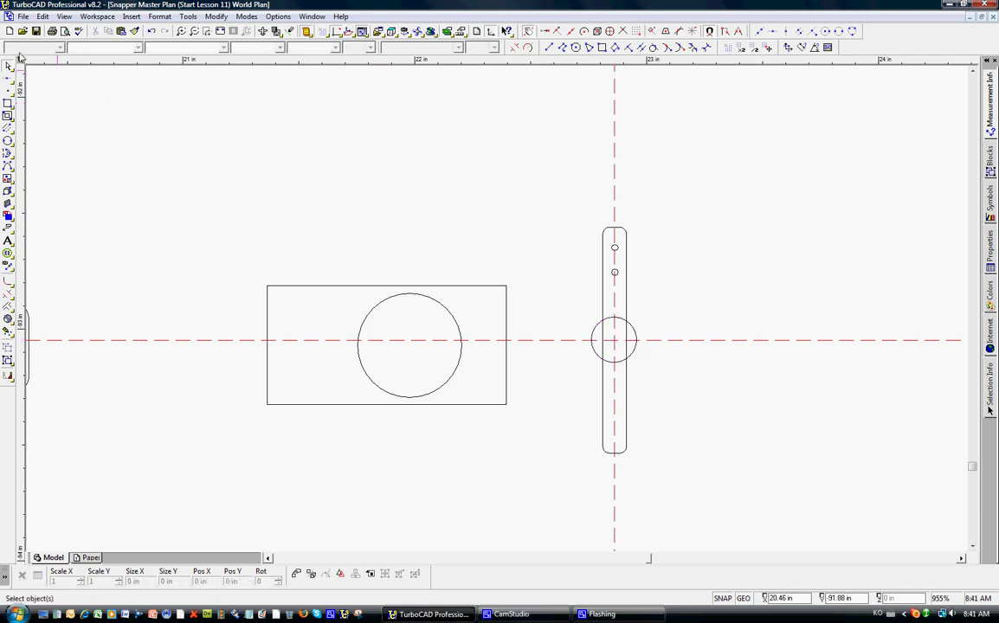
- Remove all construction lines with Edit > Clear > All Constructions
{"action": "left_click", "coordinate": [42, 17]}
{"action": "mouse_move", "coordinate": [73, 114]}
{"action": "left_click", "coordinate": [225, 154]}
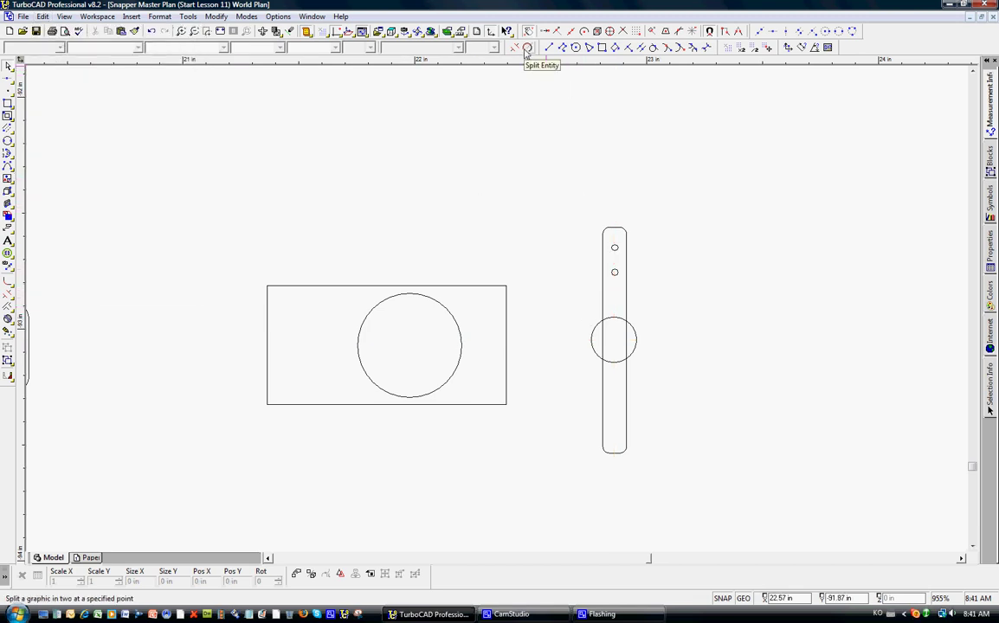
- Trim the hub circle segments inside the arm, using the upper and lower arm outlines as cutting edges
{"action": "left_click", "coordinate": [515, 48]}
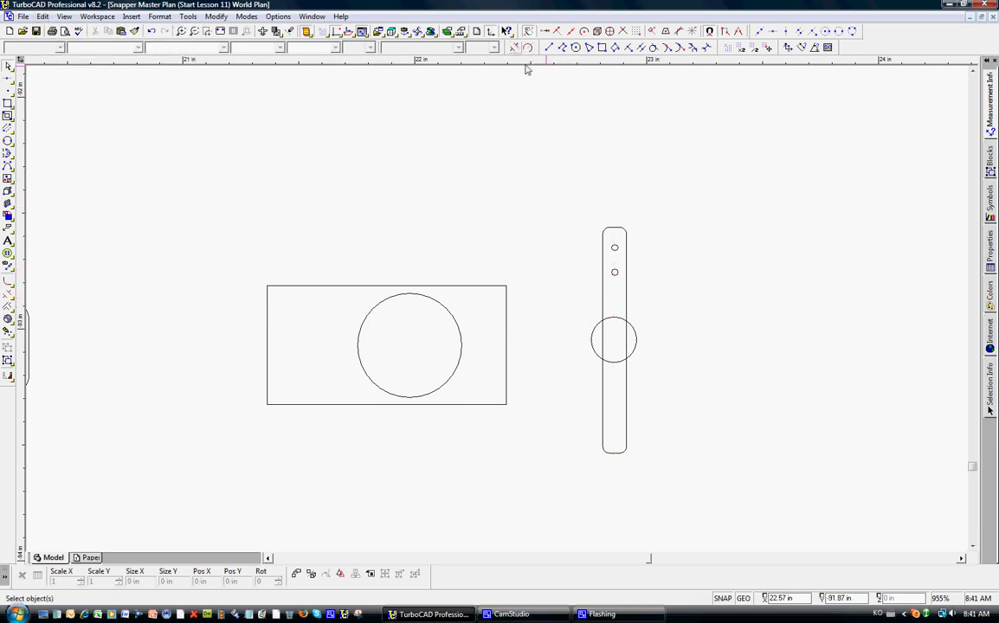
{"action": "left_click", "coordinate": [629, 335], "text": "shift"}
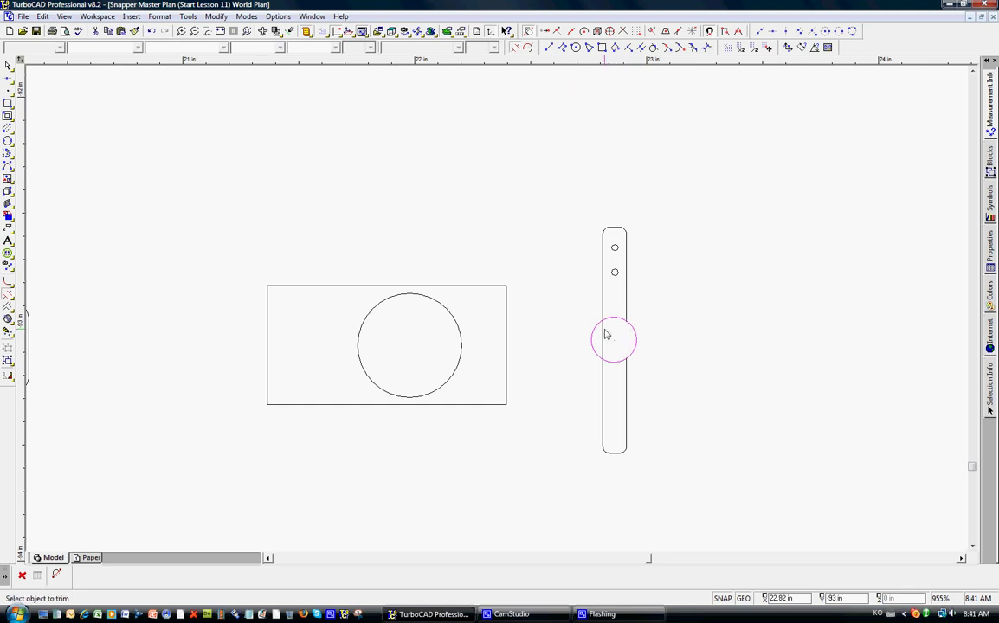
{"action": "key", "text": "Escape"}
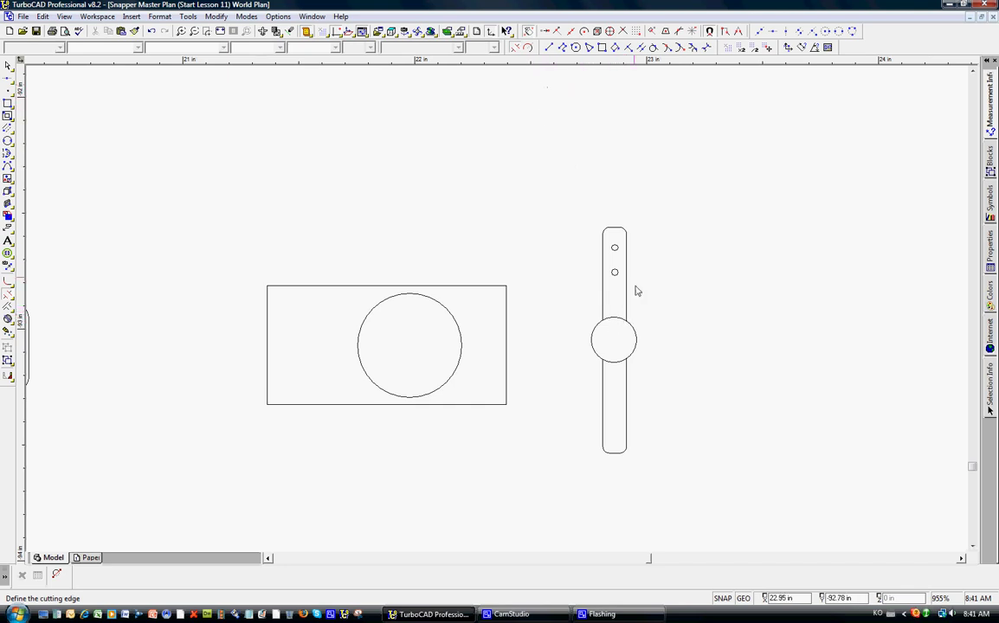
{"action": "left_click", "coordinate": [625, 322]}
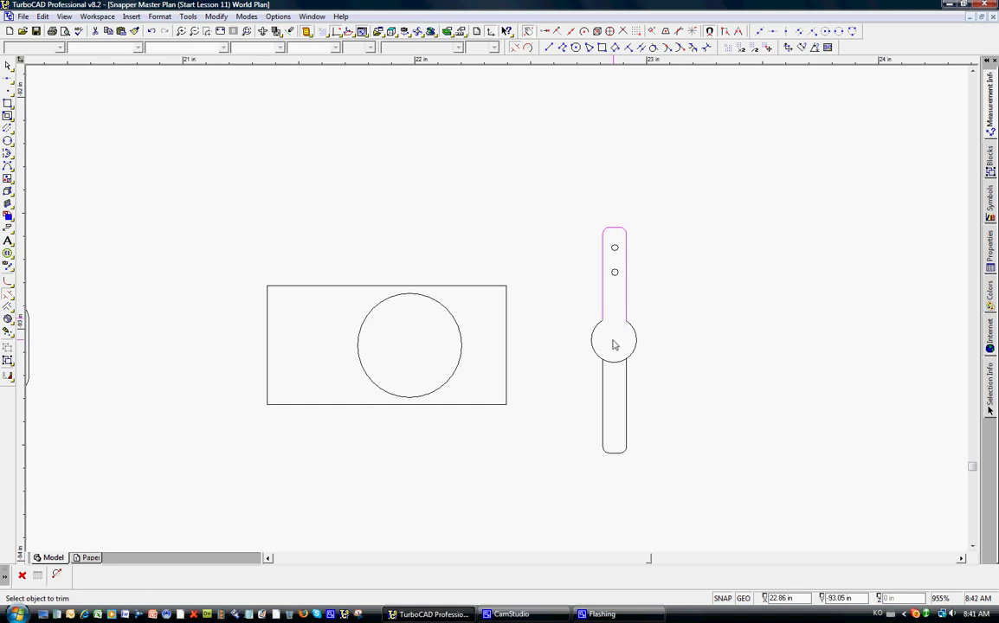
{"action": "left_click", "coordinate": [607, 343]}
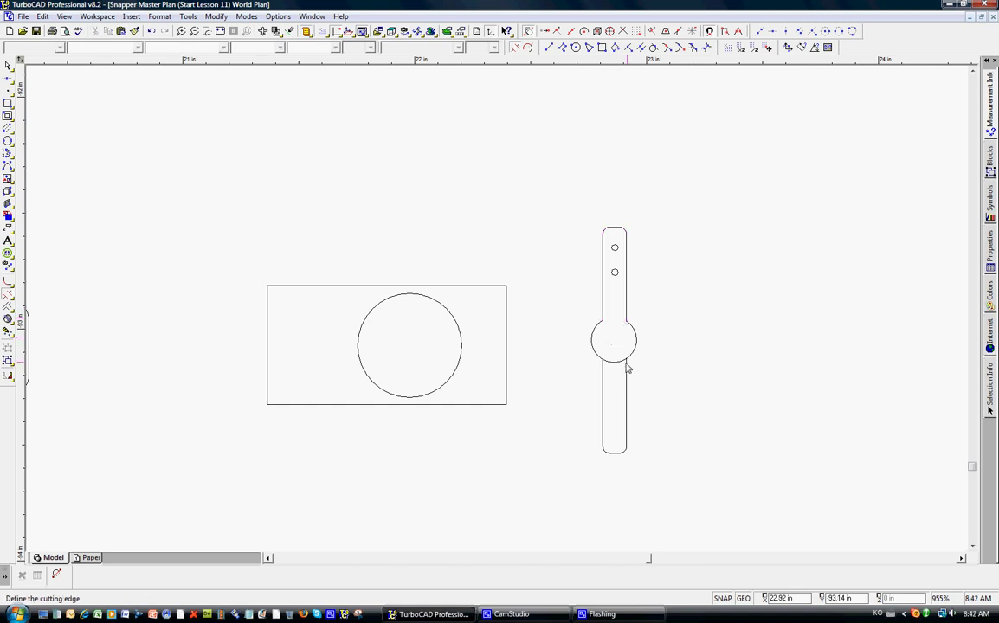
{"action": "left_click", "coordinate": [624, 371]}
{"action": "left_click", "coordinate": [616, 367]}
{"action": "scroll", "coordinate": [595, 355], "scroll_direction": "down", "scroll_amount": 2}
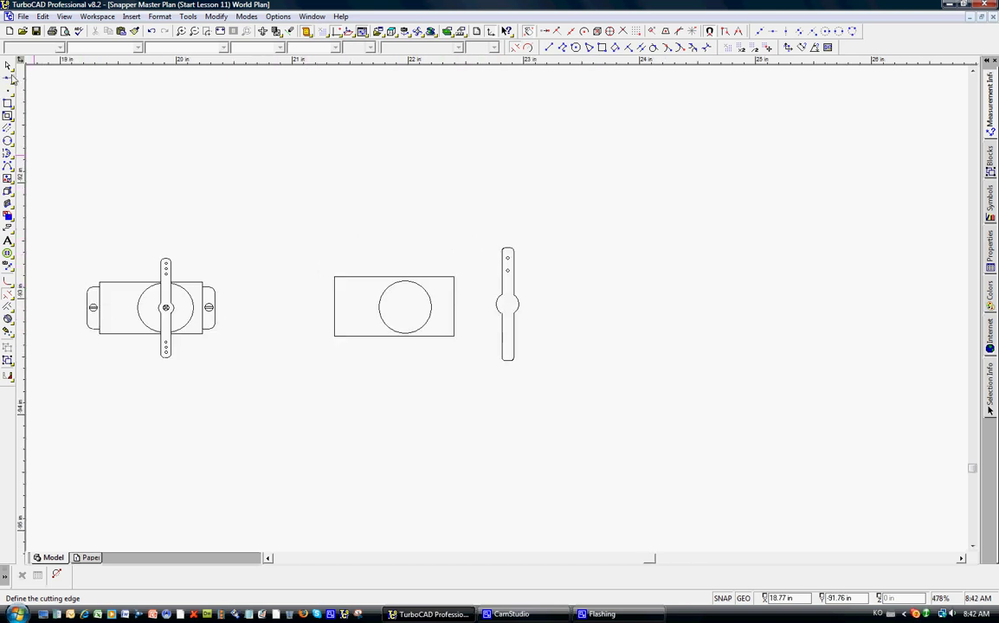
- Window-select the servo arm and move it centred over the middle rectangle's circle
{"action": "left_click", "coordinate": [8, 67]}
{"action": "left_click", "coordinate": [9, 66]}
{"action": "left_click_drag", "start_coordinate": [473, 231], "coordinate": [551, 373]}
{"action": "left_click_drag", "start_coordinate": [502, 305], "coordinate": [405, 315]}
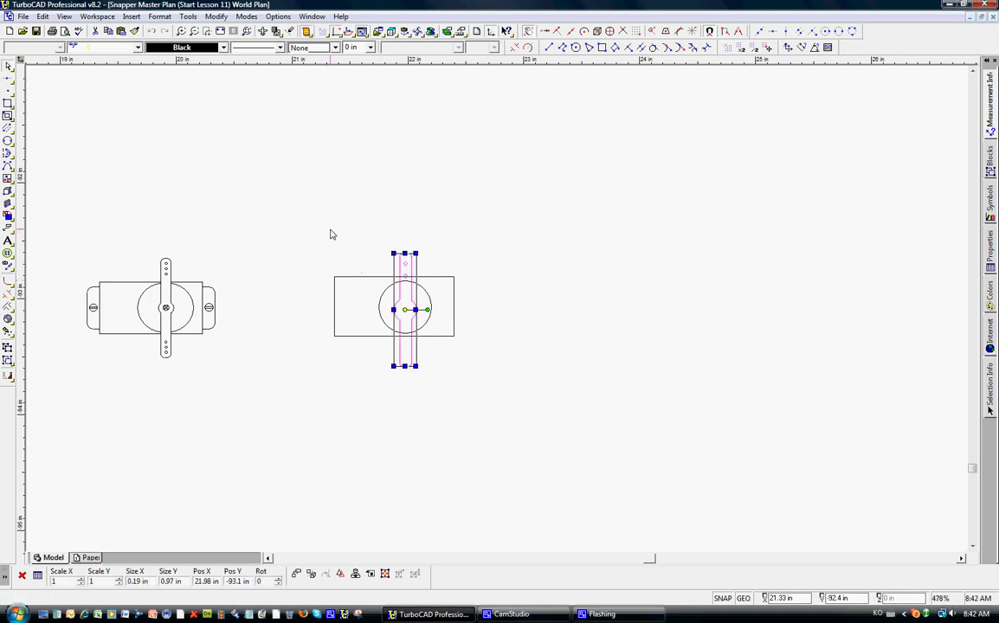
{"action": "left_click", "coordinate": [334, 241]}
- Trim away the large circle's arc hidden inside the arm, using the arm outline as cutting edge
{"action": "scroll", "coordinate": [334, 241], "scroll_direction": "up", "scroll_amount": 2}
{"action": "scroll", "coordinate": [582, 299], "scroll_direction": "up", "scroll_amount": 1}
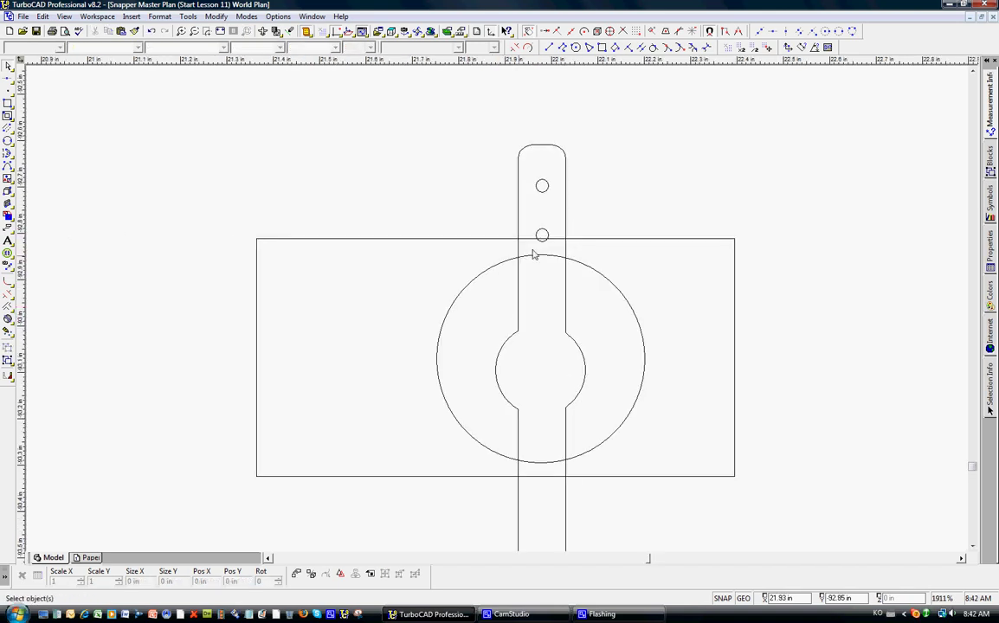
{"action": "left_click", "coordinate": [463, 38]}
{"action": "left_click", "coordinate": [566, 242]}
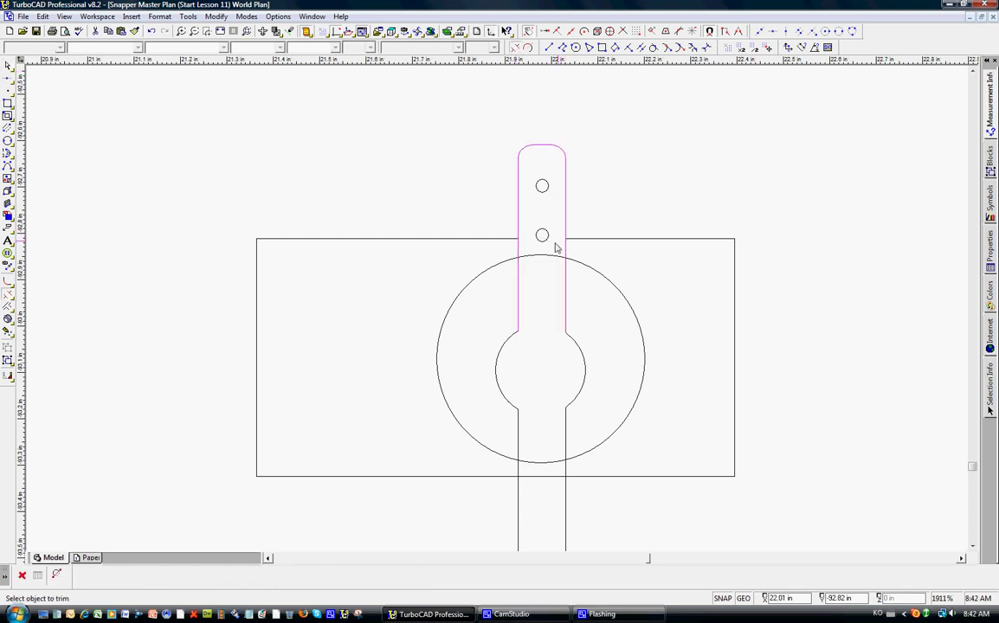
{"action": "key", "text": "Escape"}
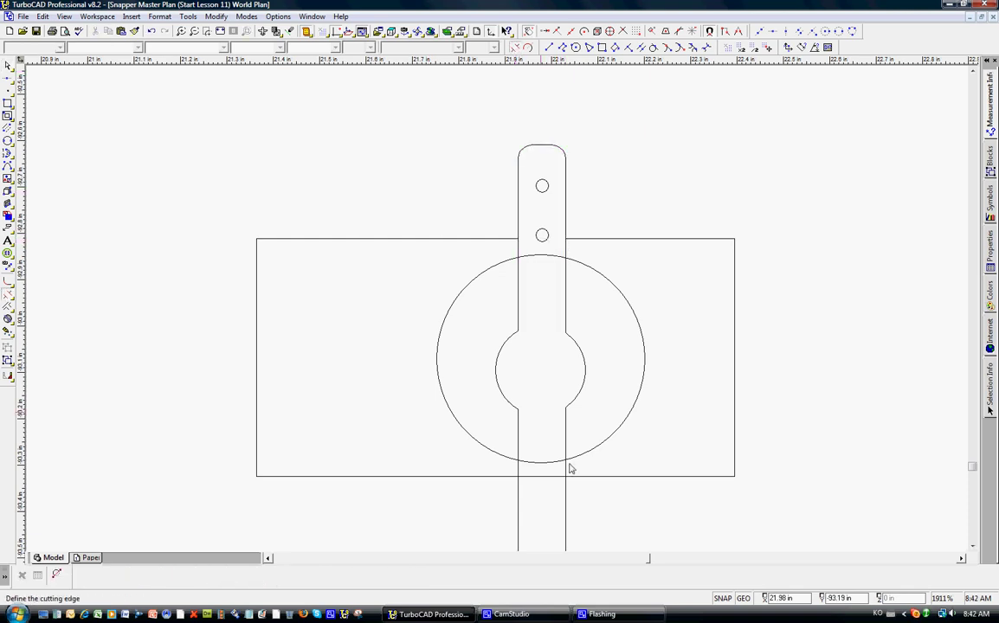
{"action": "left_click", "coordinate": [565, 500]}
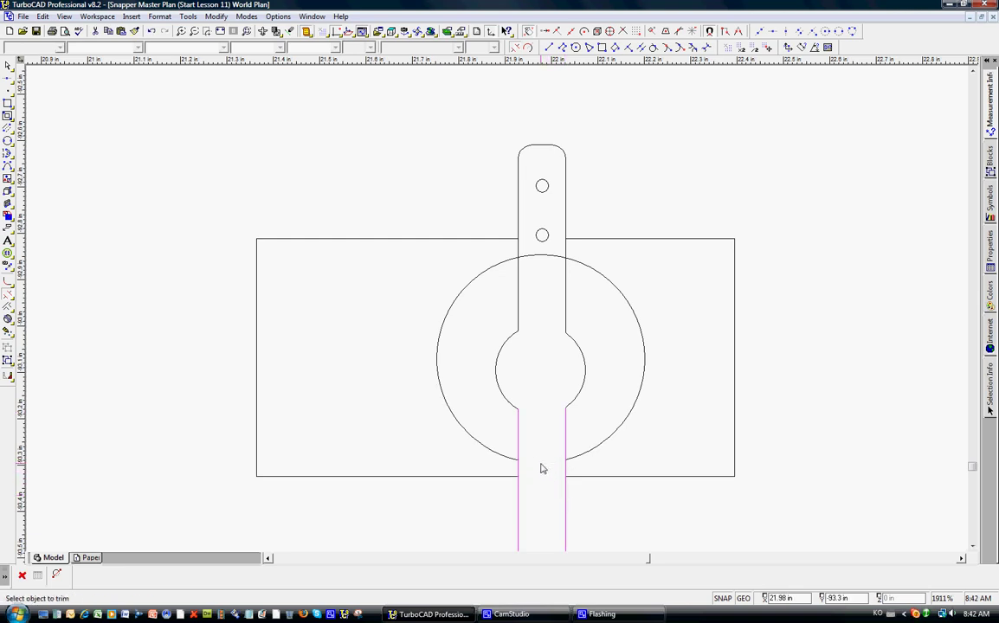
{"action": "key", "text": "Escape"}
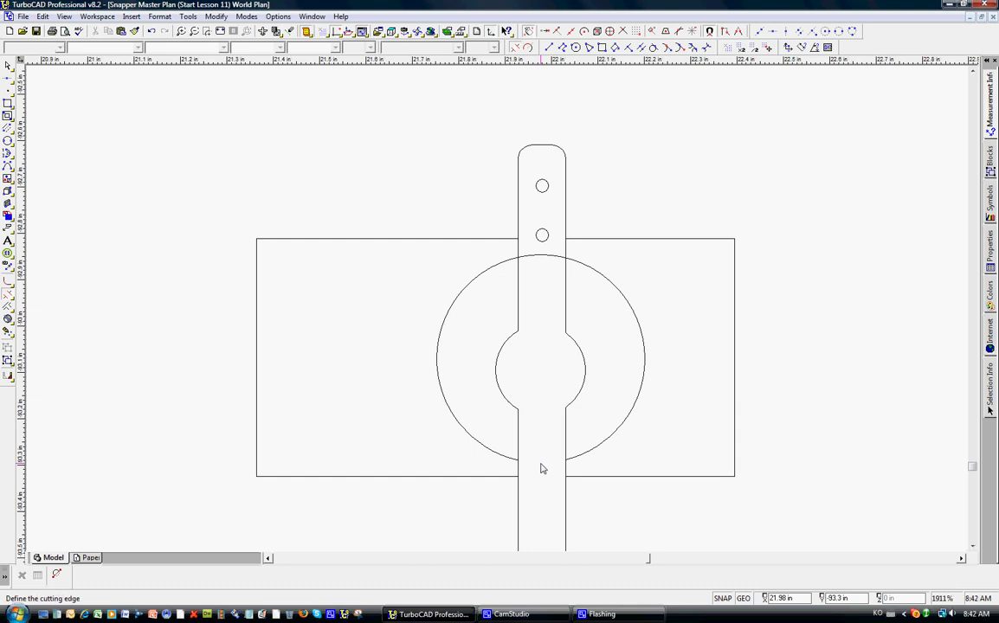
{"action": "left_click", "coordinate": [565, 286]}
{"action": "left_click", "coordinate": [555, 260]}
{"action": "scroll", "coordinate": [496, 330], "scroll_direction": "down", "scroll_amount": 1}
{"action": "scroll", "coordinate": [466, 334], "scroll_direction": "down", "scroll_amount": 1}
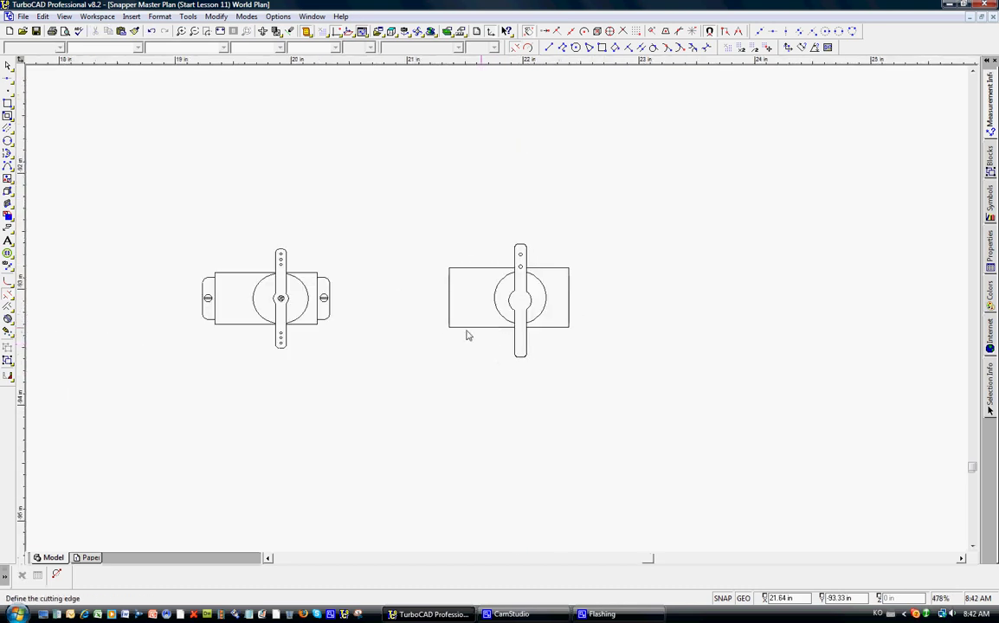
{"action": "scroll", "coordinate": [415, 276], "scroll_direction": "up", "scroll_amount": 1}
{"action": "scroll", "coordinate": [450, 279], "scroll_direction": "down", "scroll_amount": 1}
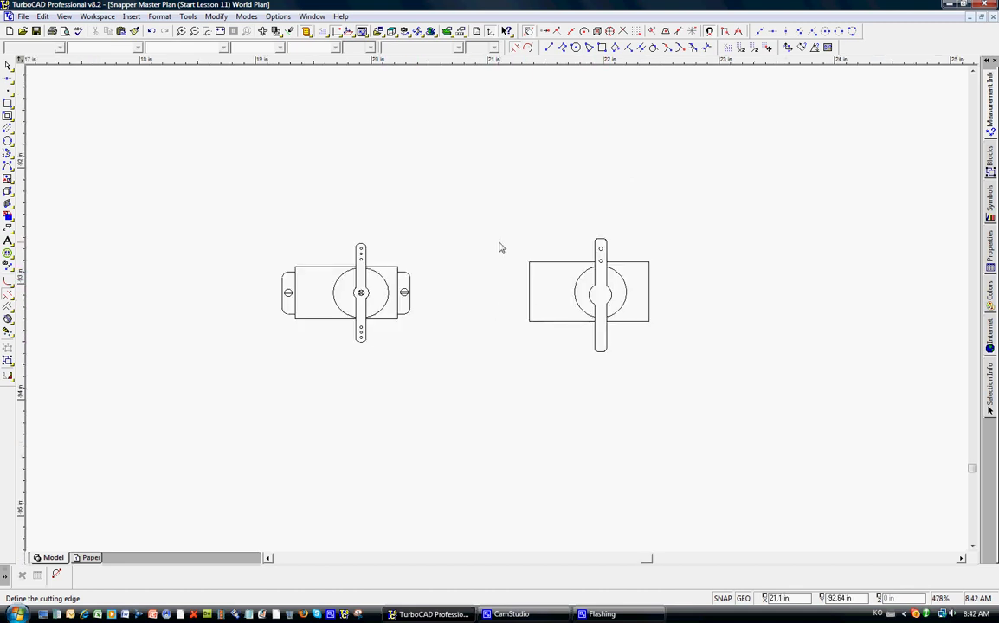
{"action": "left_click", "coordinate": [546, 265]}
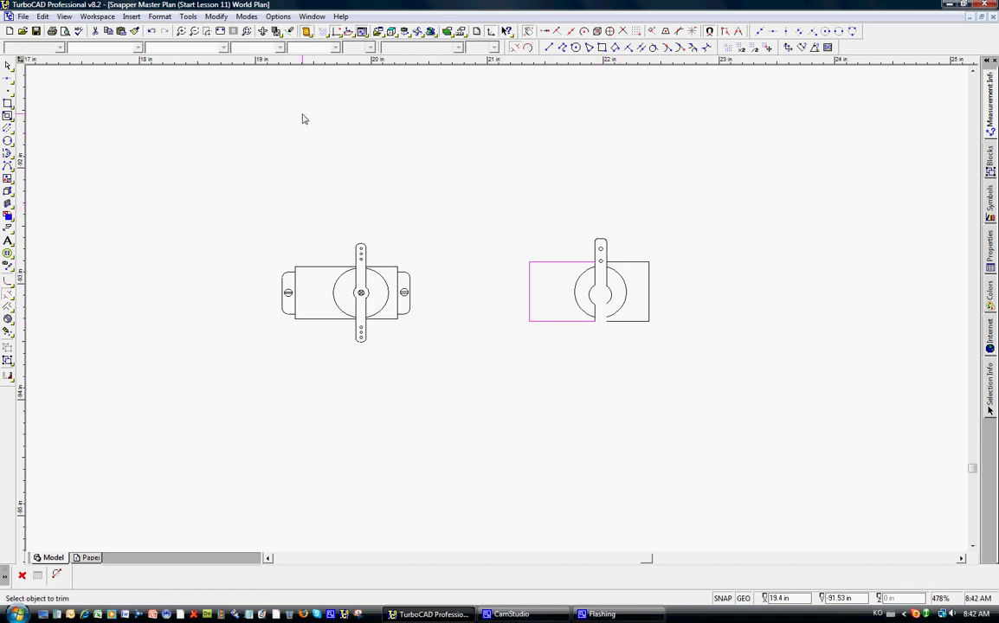
- Undo the last trim and group all parts of the right-hand servo drawing
{"action": "key", "text": "Escape"}
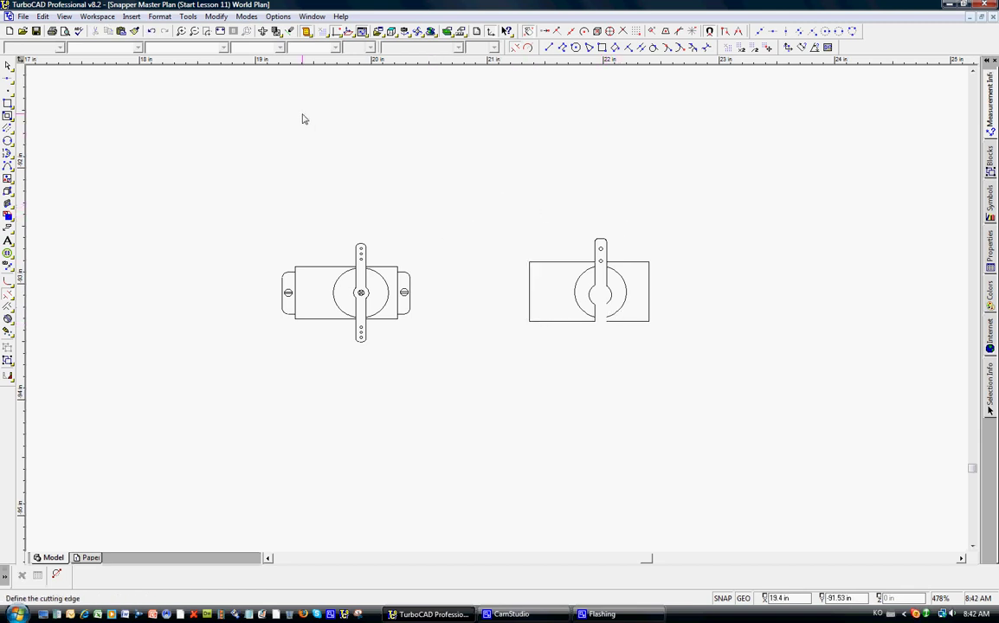
{"action": "left_click", "coordinate": [151, 31]}
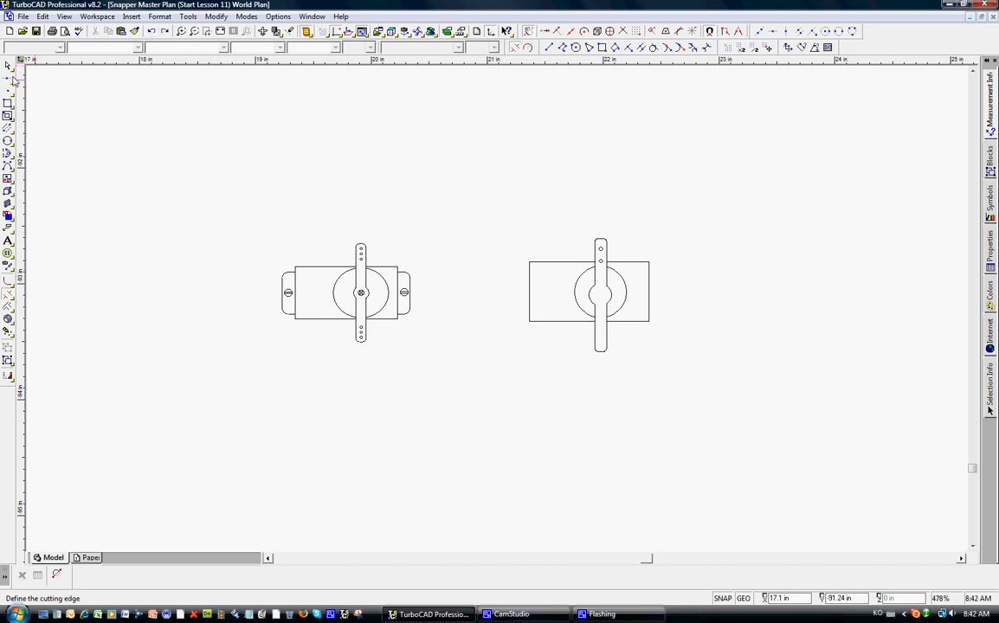
{"action": "left_click", "coordinate": [7, 67]}
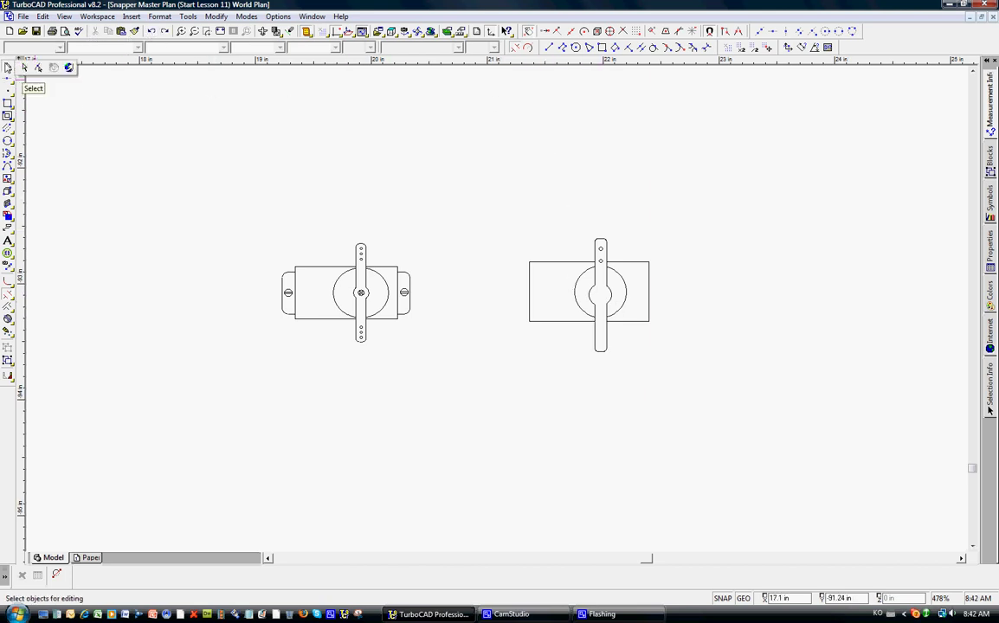
{"action": "left_click", "coordinate": [650, 291]}
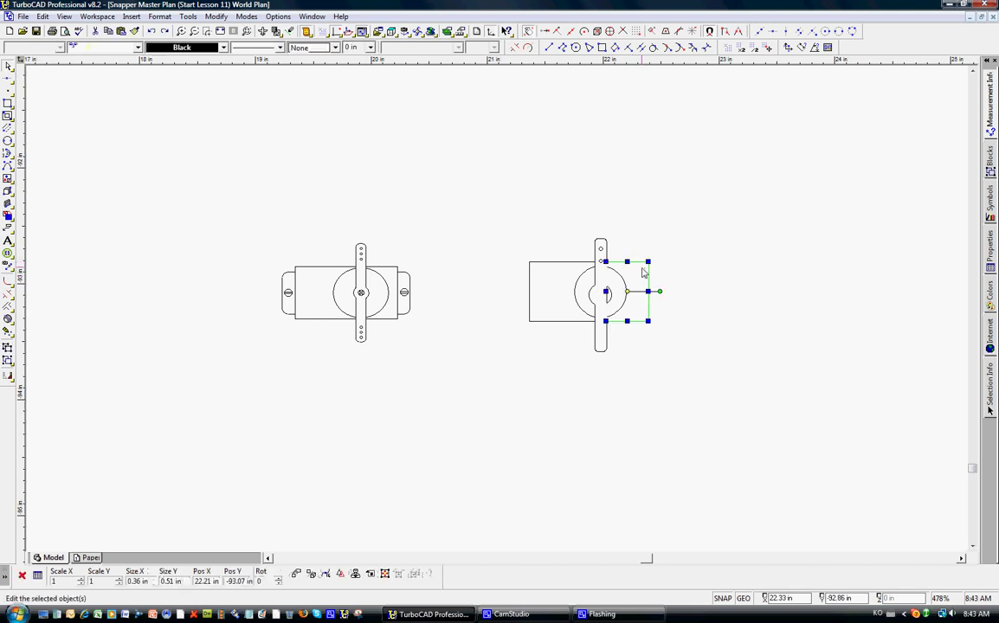
{"action": "left_click", "coordinate": [669, 358]}
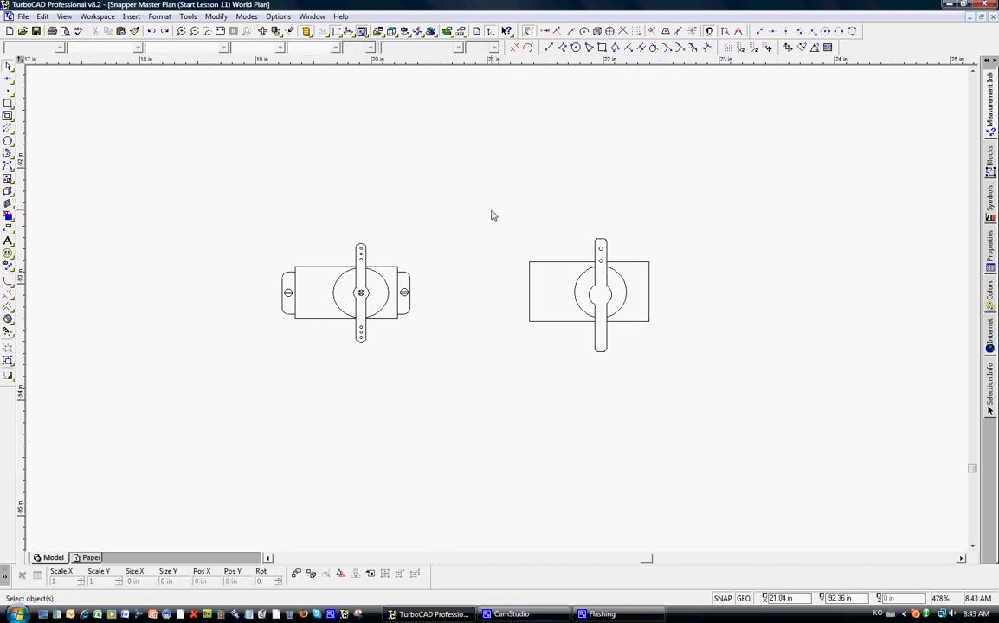
{"action": "left_click_drag", "start_coordinate": [491, 215], "coordinate": [669, 380]}
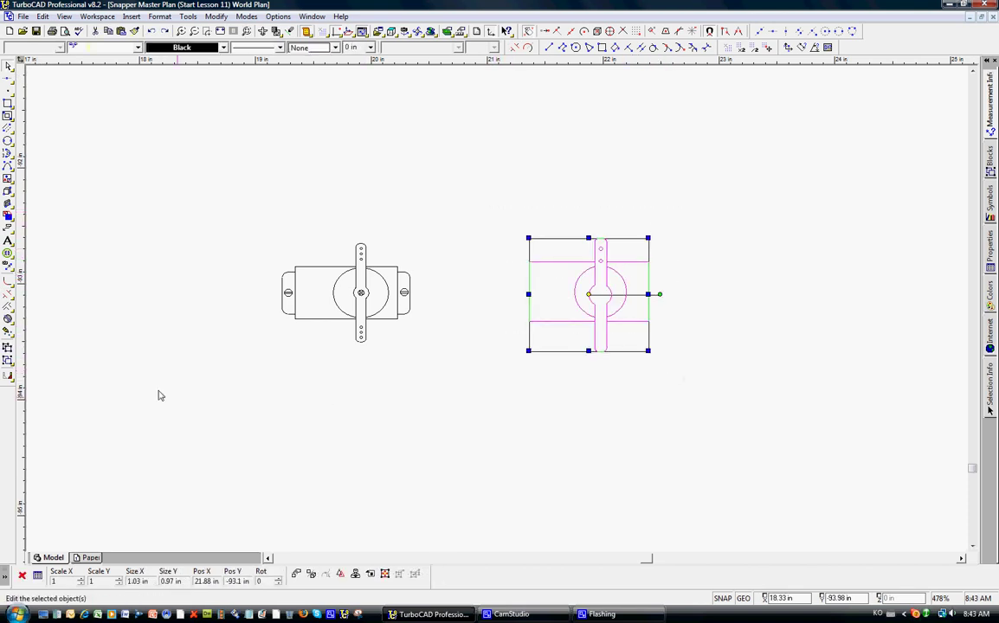
{"action": "left_click", "coordinate": [7, 362]}
- Move the grouped servo further to the right
{"action": "left_click", "coordinate": [485, 399]}
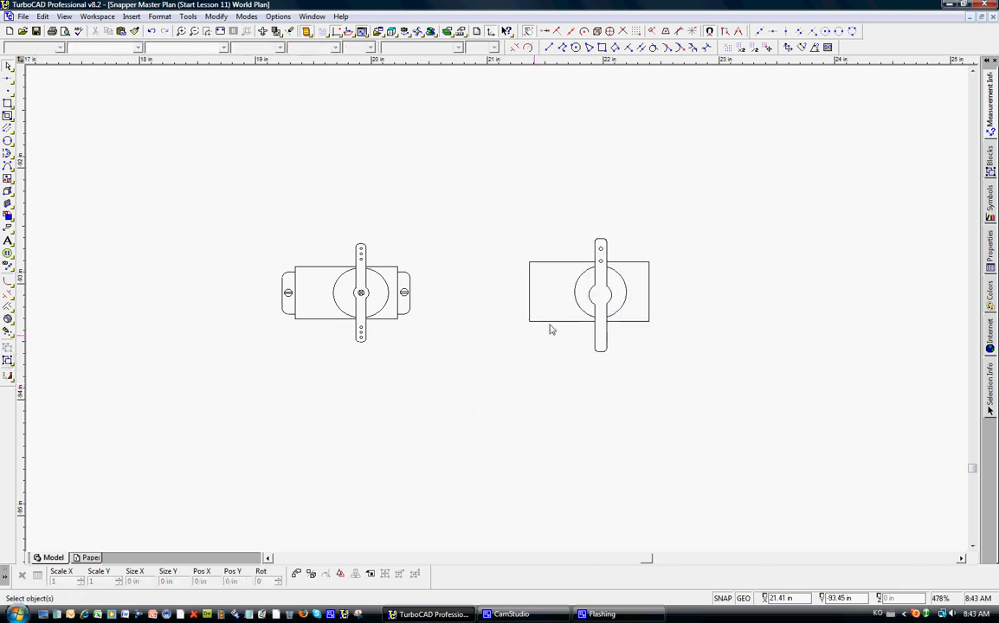
{"action": "left_click", "coordinate": [592, 300]}
{"action": "left_click_drag", "start_coordinate": [591, 301], "coordinate": [701, 306]}
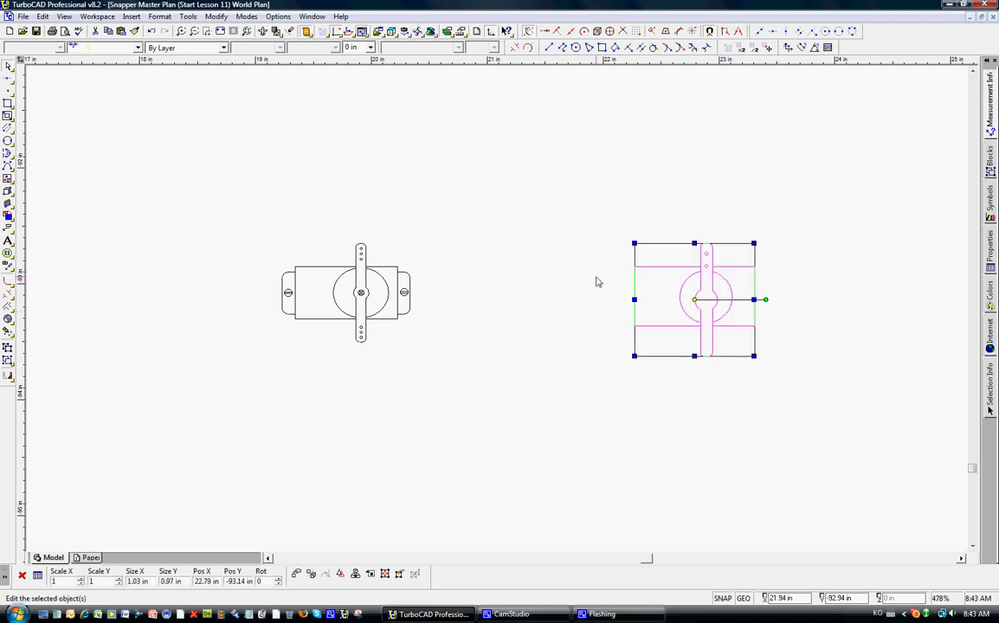
{"action": "left_click", "coordinate": [575, 305]}
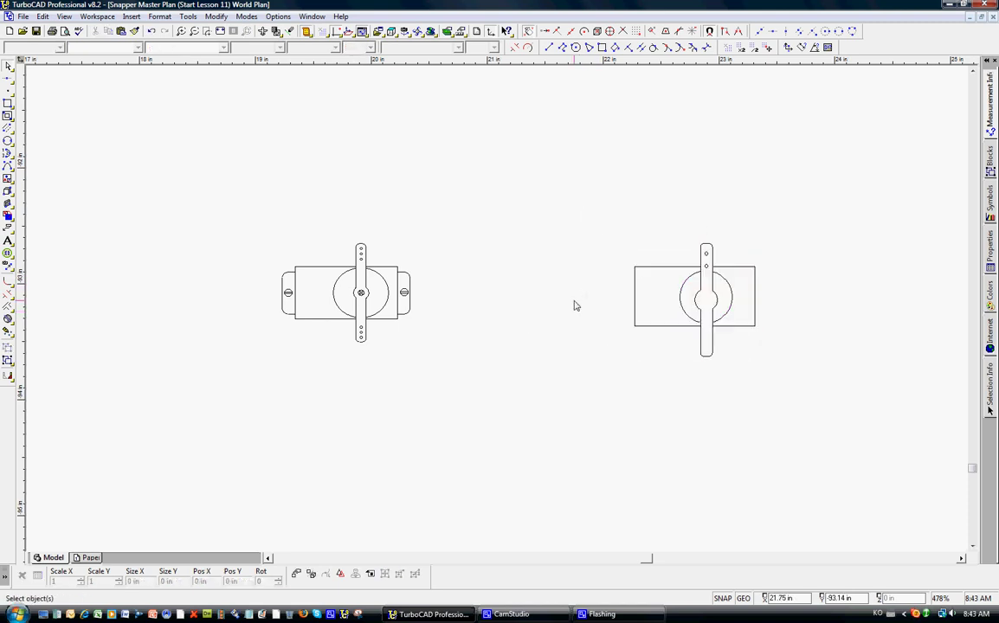
- Zoom out to 119%, then back in to 239% around the engine and grouped servo
{"action": "scroll", "coordinate": [498, 313], "scroll_direction": "down", "scroll_amount": 5}
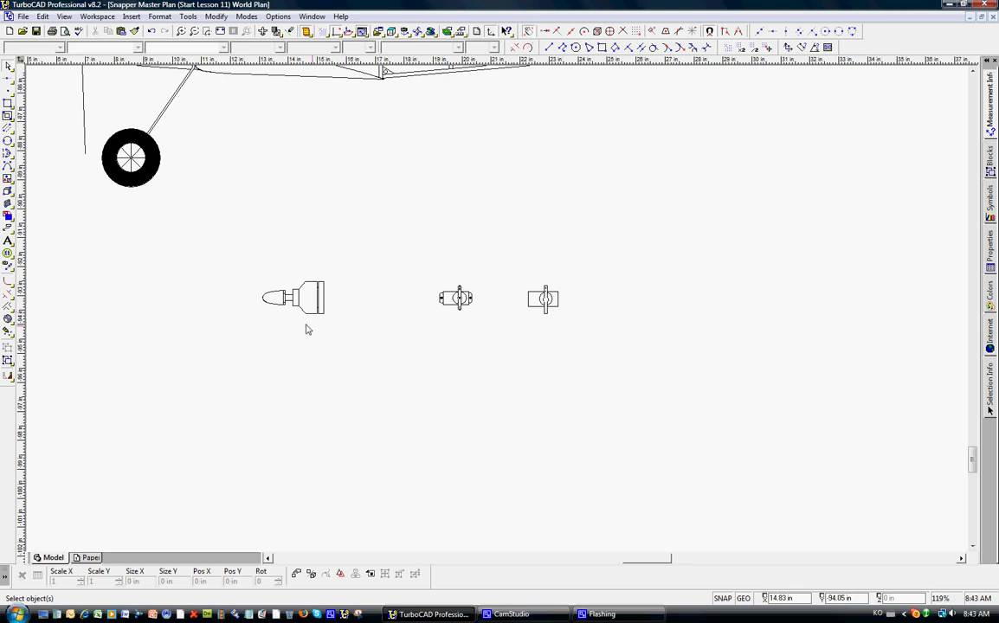
{"action": "scroll", "coordinate": [496, 311], "scroll_direction": "up", "scroll_amount": 3}
{"action": "scroll", "coordinate": [499, 314], "scroll_direction": "up", "scroll_amount": 3}
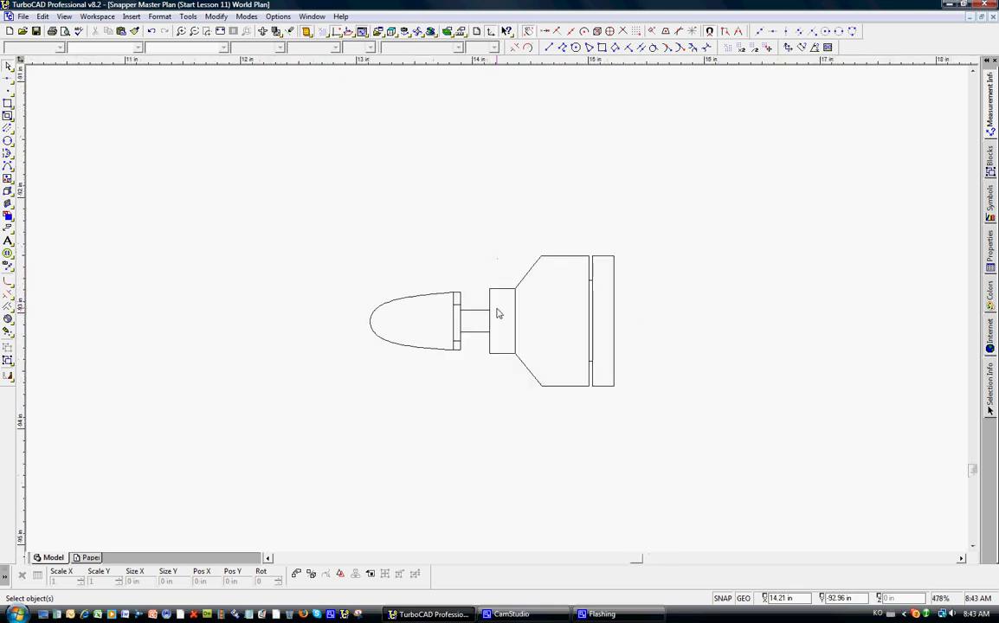
{"action": "scroll", "coordinate": [498, 314], "scroll_direction": "down", "scroll_amount": 3}
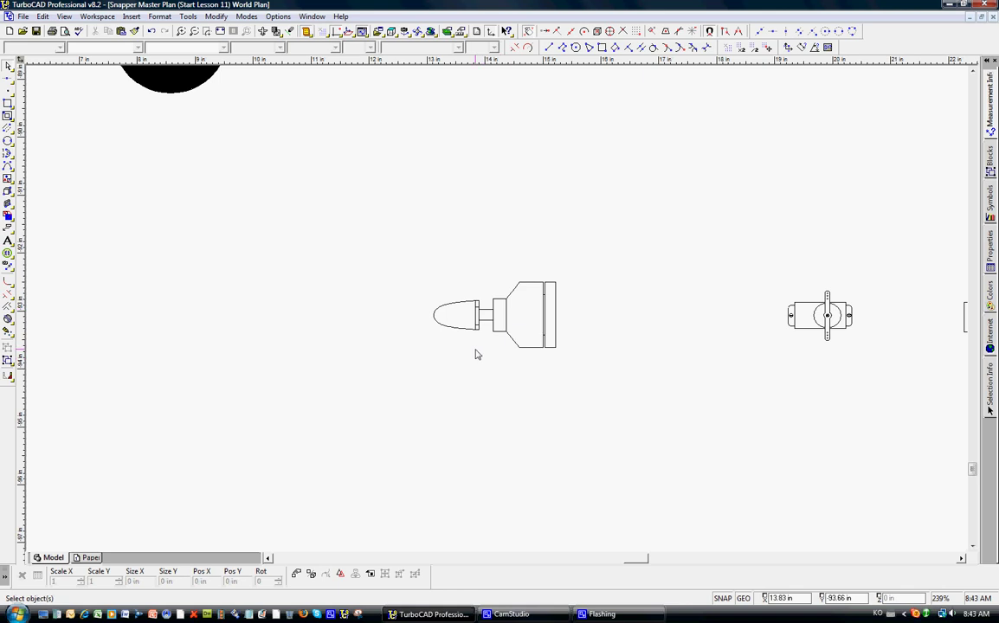
- Turn on the grid and draw a short vertical line with grid snap
{"action": "left_click", "coordinate": [728, 48]}
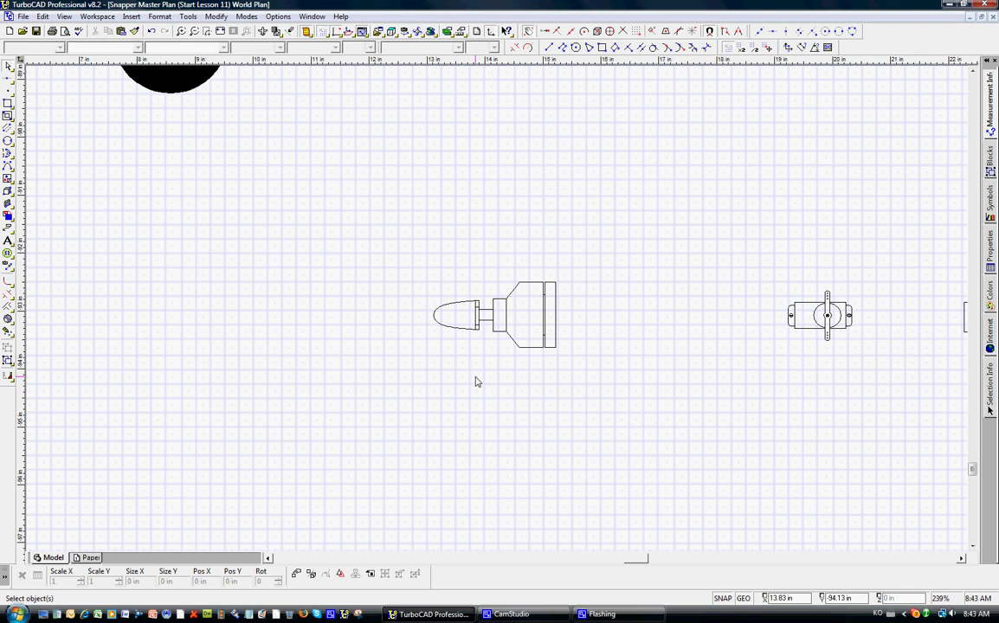
{"action": "scroll", "coordinate": [485, 355], "scroll_direction": "up", "scroll_amount": 2}
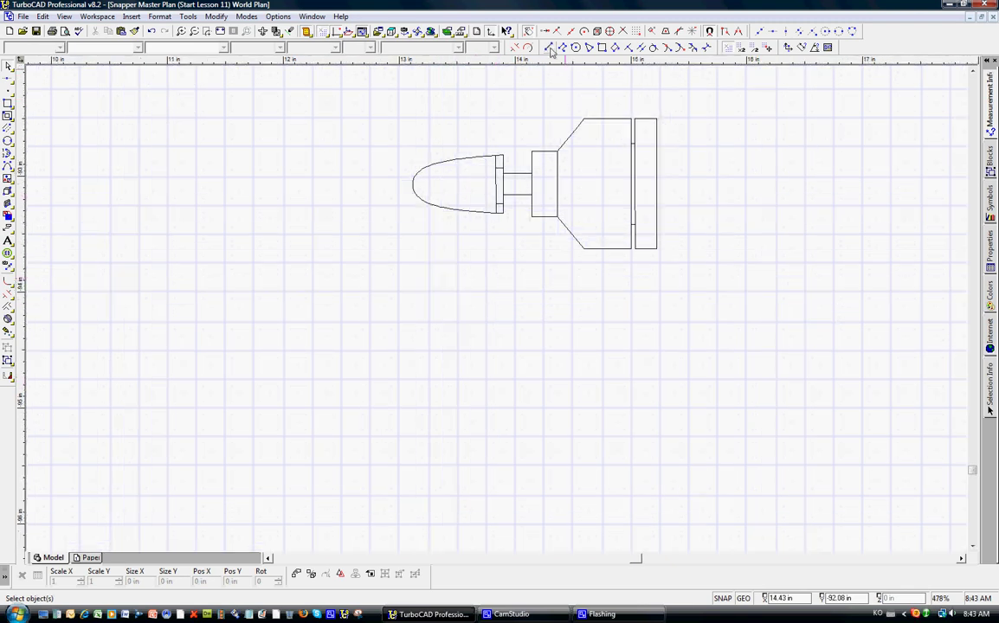
{"action": "left_click", "coordinate": [548, 47]}
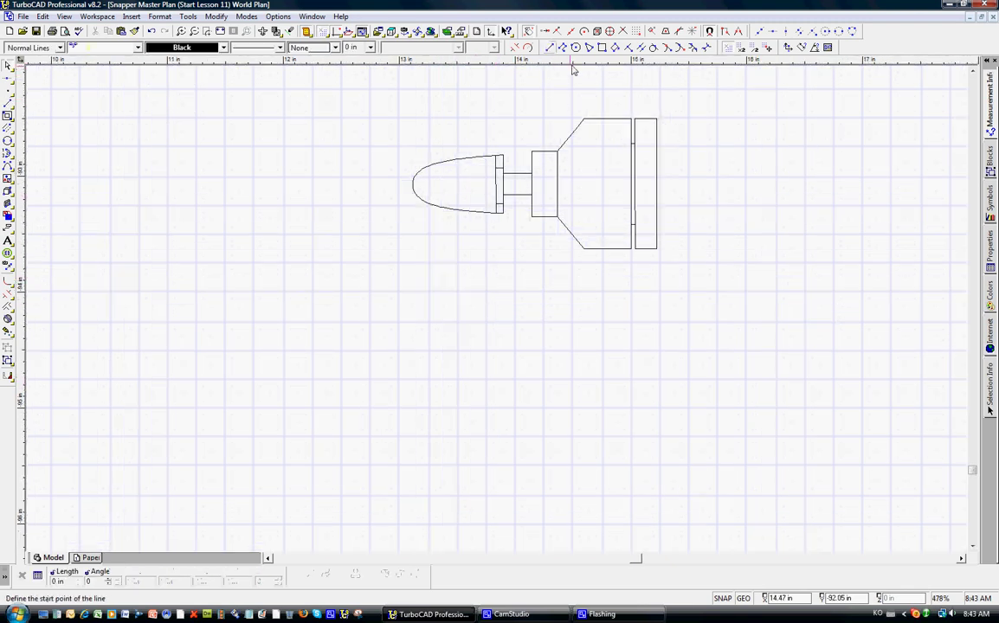
{"action": "left_click", "coordinate": [638, 31]}
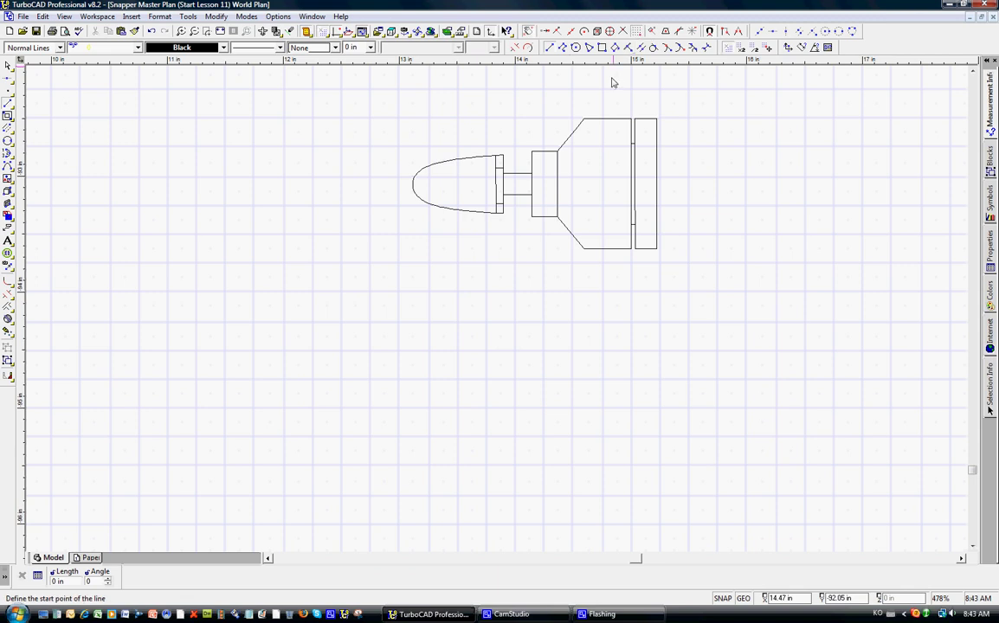
{"action": "left_click", "coordinate": [486, 294]}
{"action": "left_click", "coordinate": [487, 351]}
- Place a horizontal construction line through the line's middle and a vertical one at the spinner tip
{"action": "left_click", "coordinate": [774, 35]}
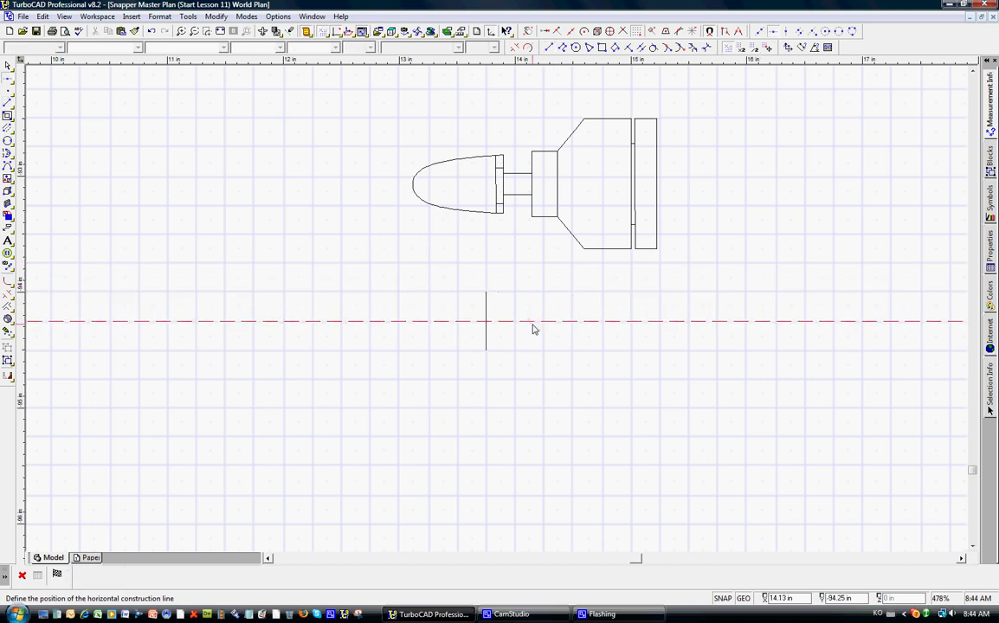
{"action": "left_click", "coordinate": [533, 329]}
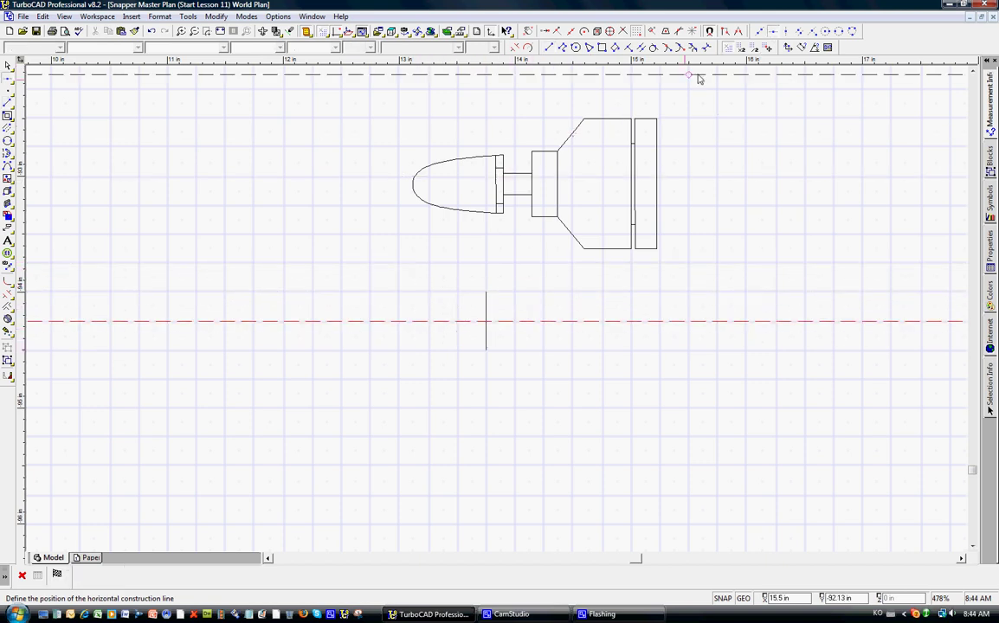
{"action": "left_click", "coordinate": [786, 32]}
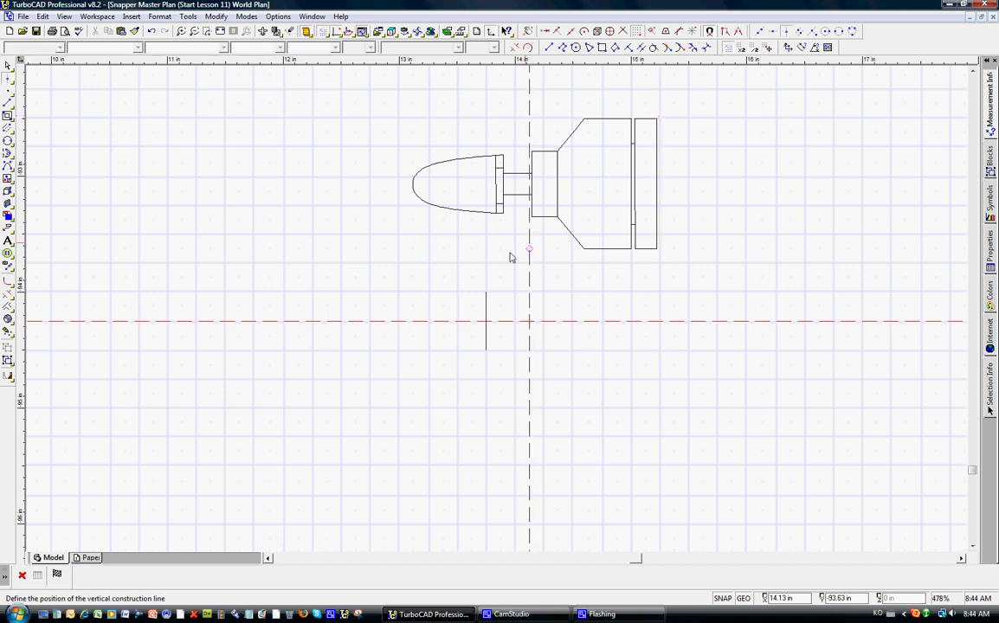
{"action": "left_click", "coordinate": [410, 313]}
{"action": "key", "text": "l"}
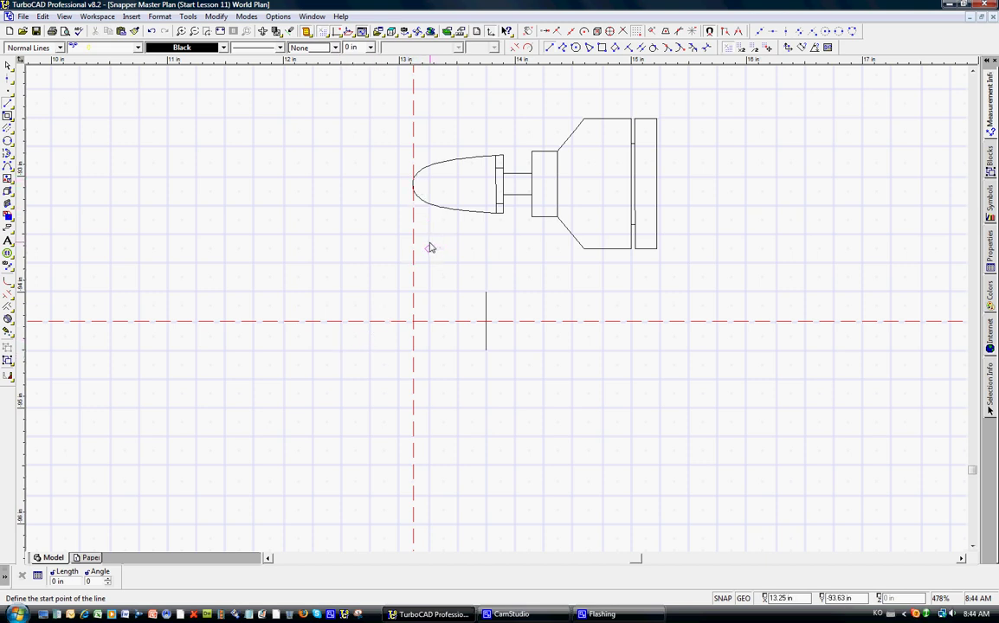
- Draw a spline from the vertical line's top around through the construction-line crossing to its bottom
{"action": "left_click", "coordinate": [8, 167]}
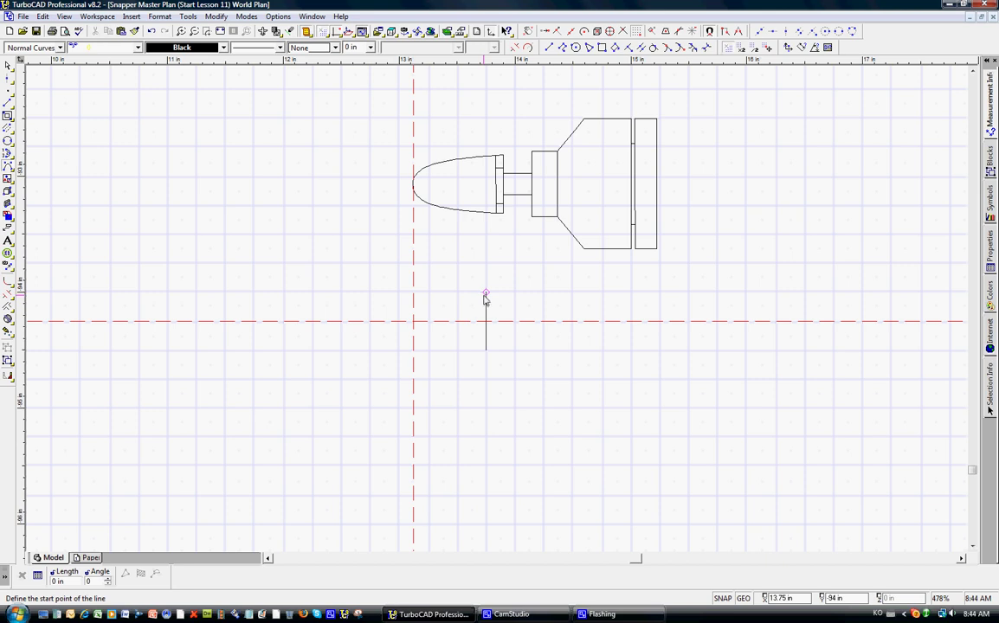
{"action": "left_click", "coordinate": [485, 296]}
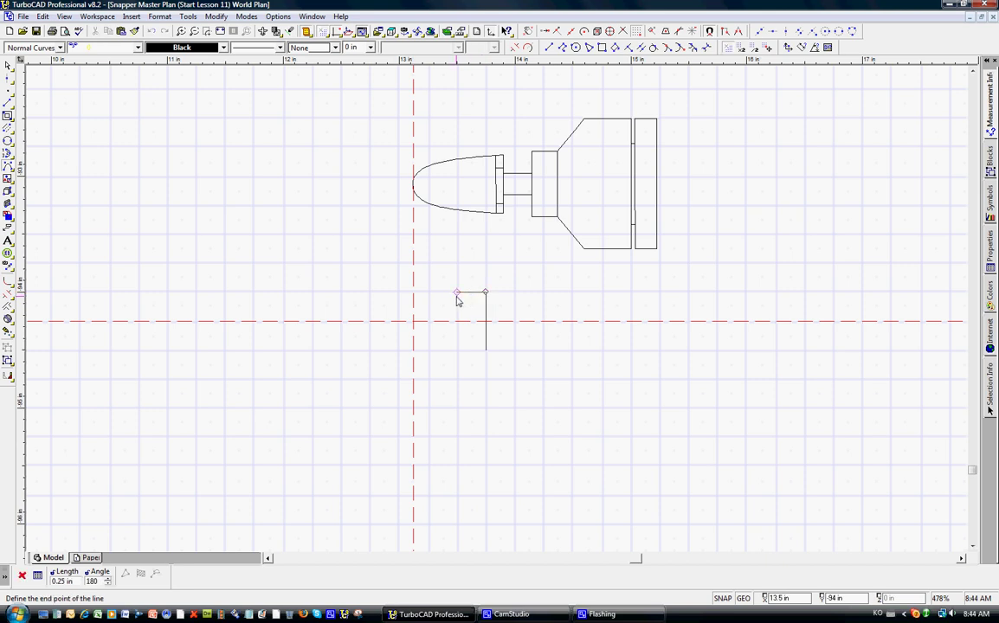
{"action": "left_click", "coordinate": [458, 293]}
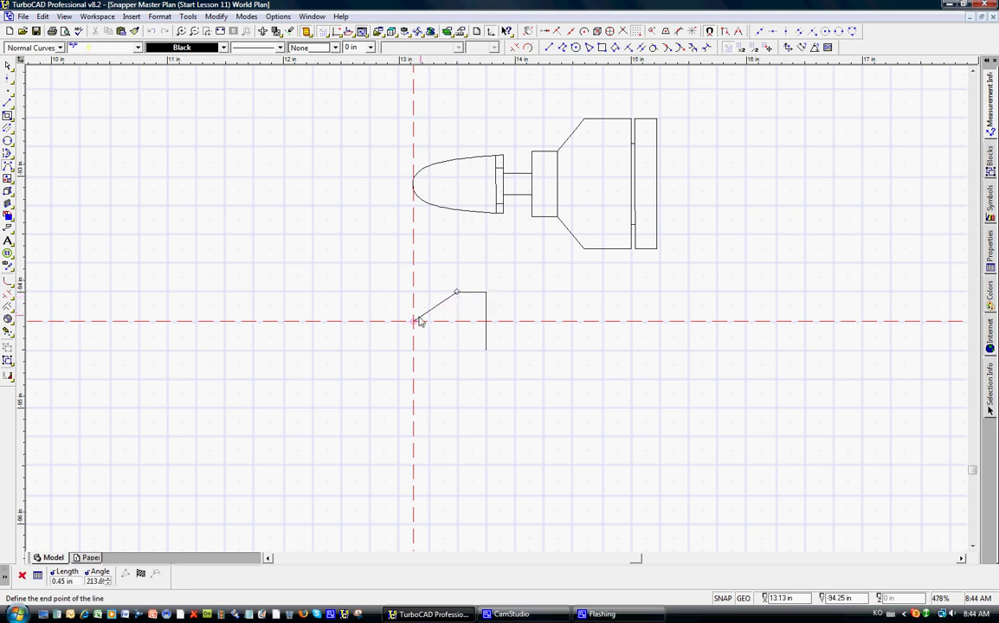
{"action": "left_click", "coordinate": [414, 322]}
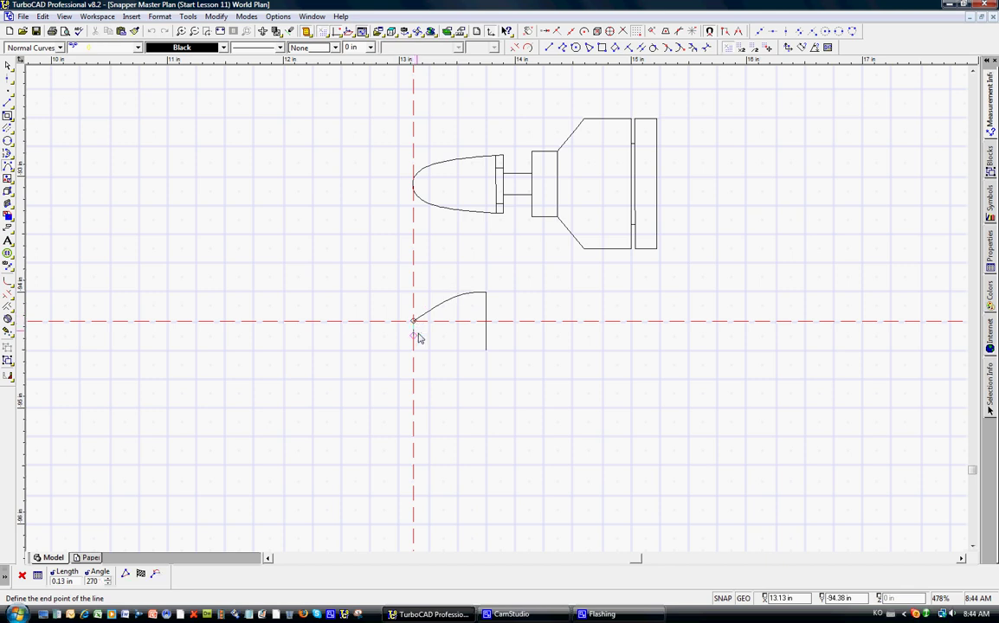
{"action": "double_click", "coordinate": [486, 351]}
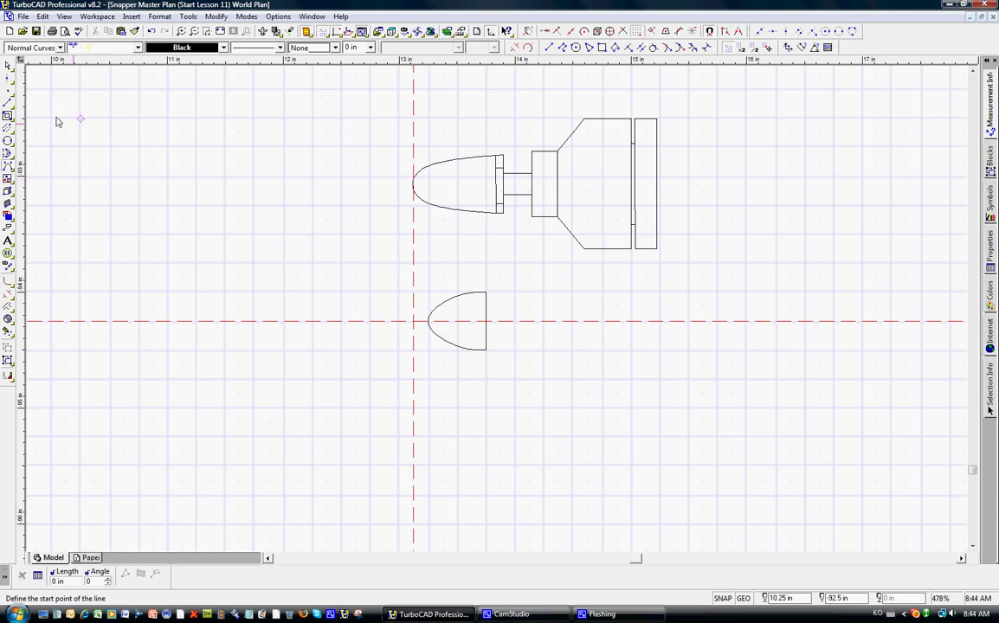
{"action": "left_click", "coordinate": [7, 66]}
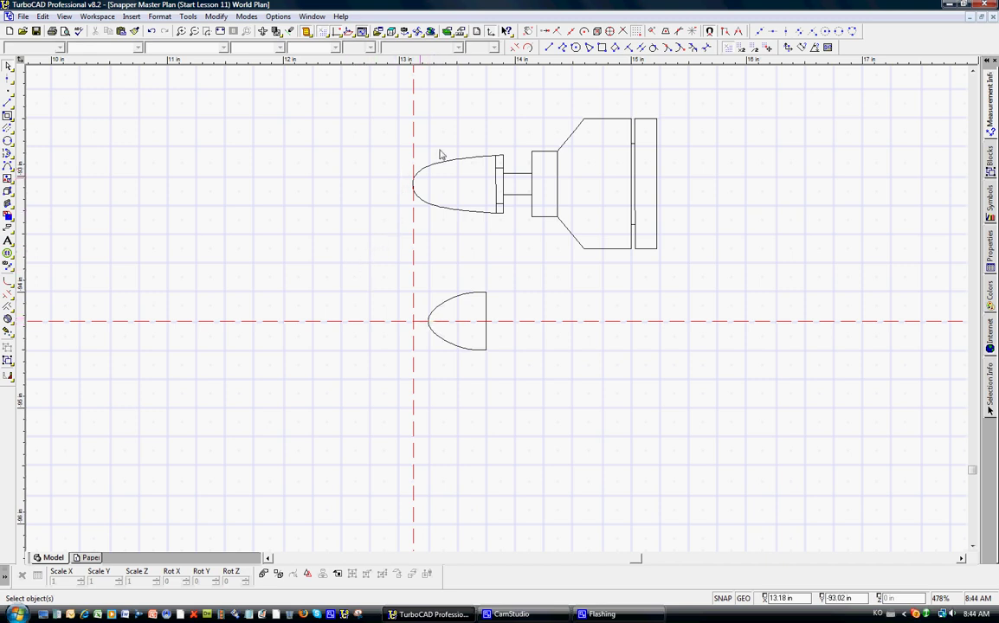
- Node-edit the spinner spline, moving its left node onto the construction-line intersection to point the nose
{"action": "left_click", "coordinate": [432, 316]}
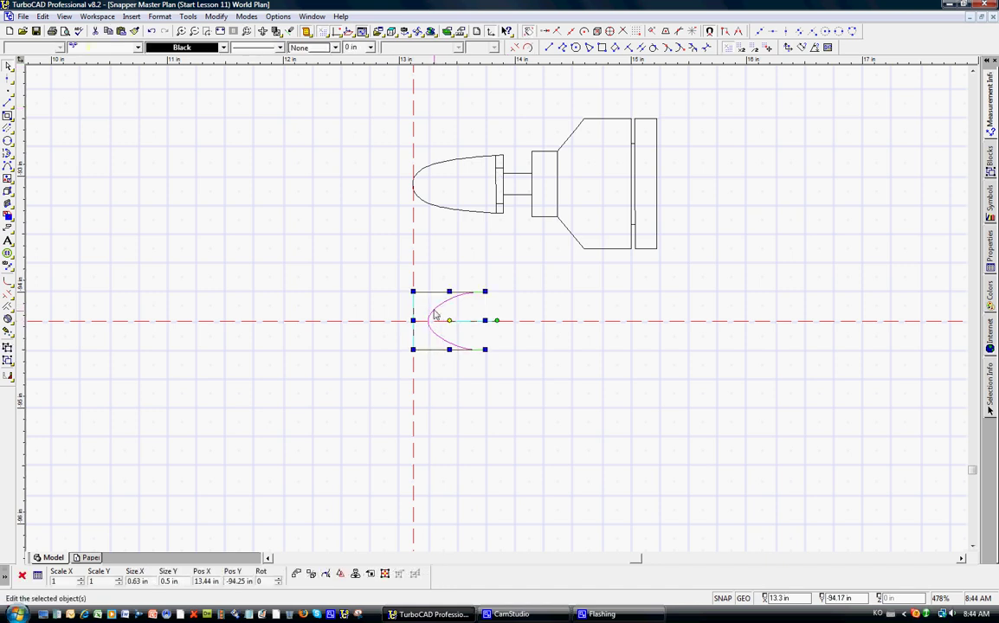
{"action": "right_click", "coordinate": [434, 317]}
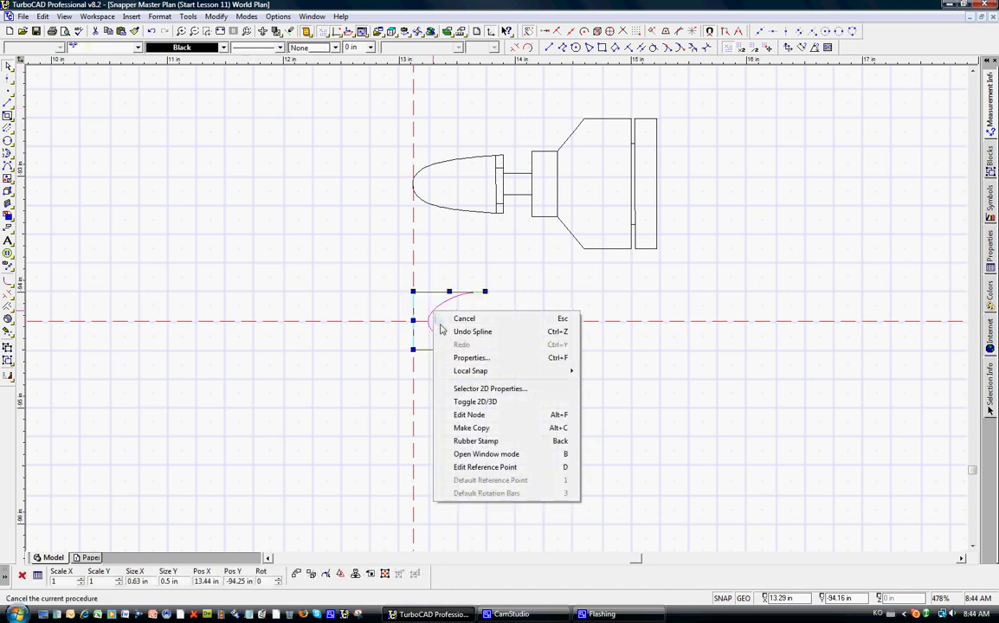
{"action": "left_click", "coordinate": [421, 378]}
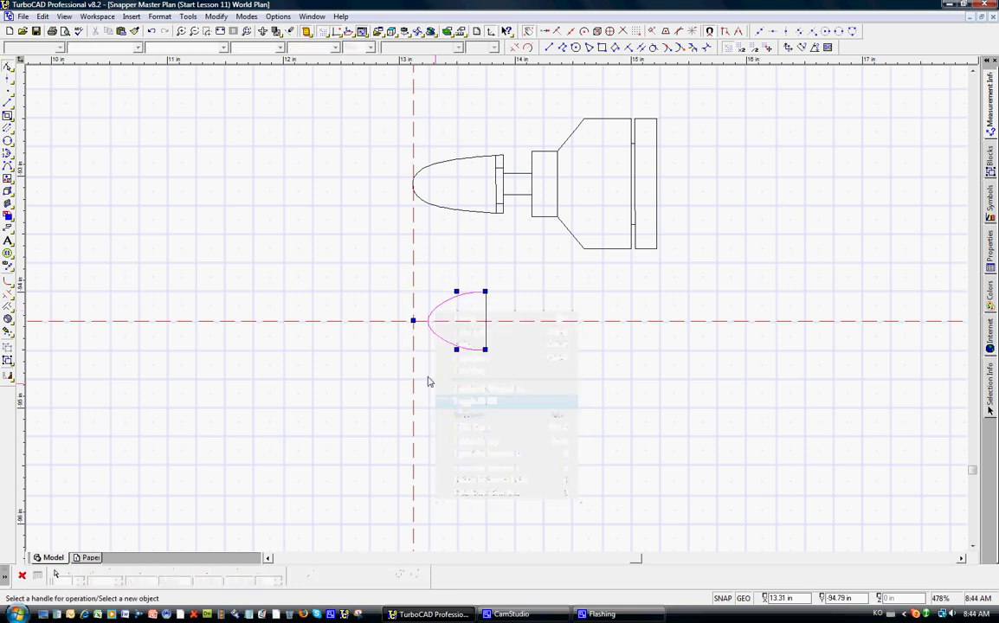
{"action": "left_click", "coordinate": [413, 322]}
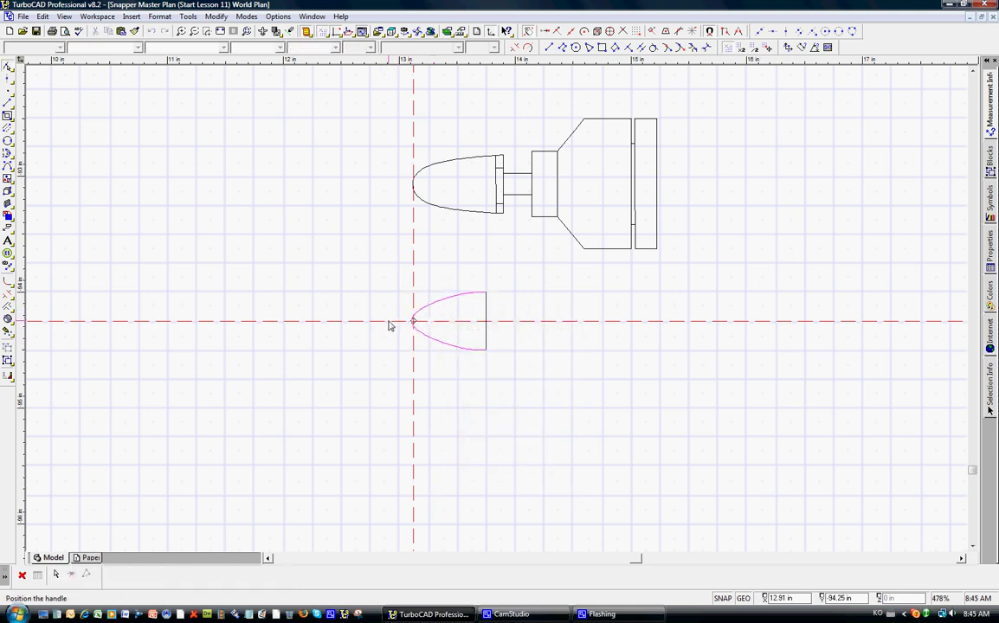
{"action": "left_click", "coordinate": [389, 321]}
{"action": "key", "text": "Escape"}
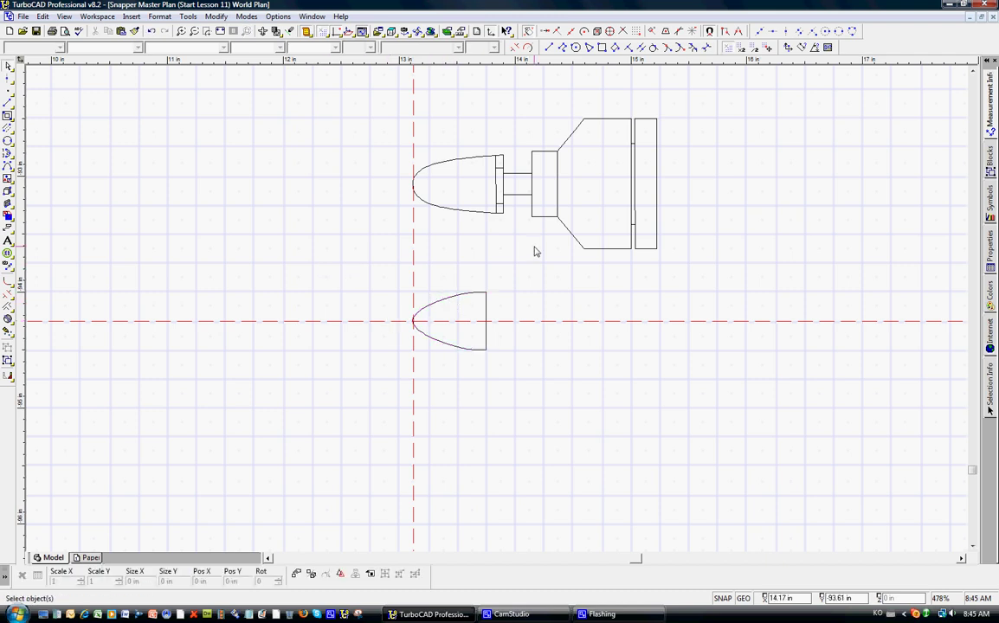
{"action": "scroll", "coordinate": [546, 260], "scroll_direction": "down", "scroll_amount": 2}
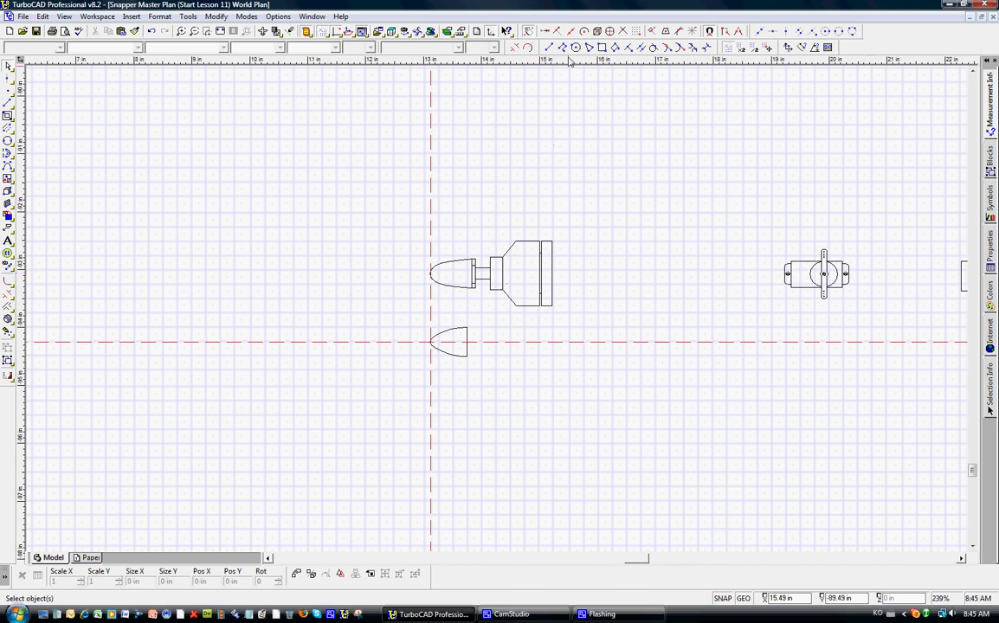
- Switch off the drawing grid using the Show/Hide Grid toolbar button
{"action": "left_click", "coordinate": [657, 46]}
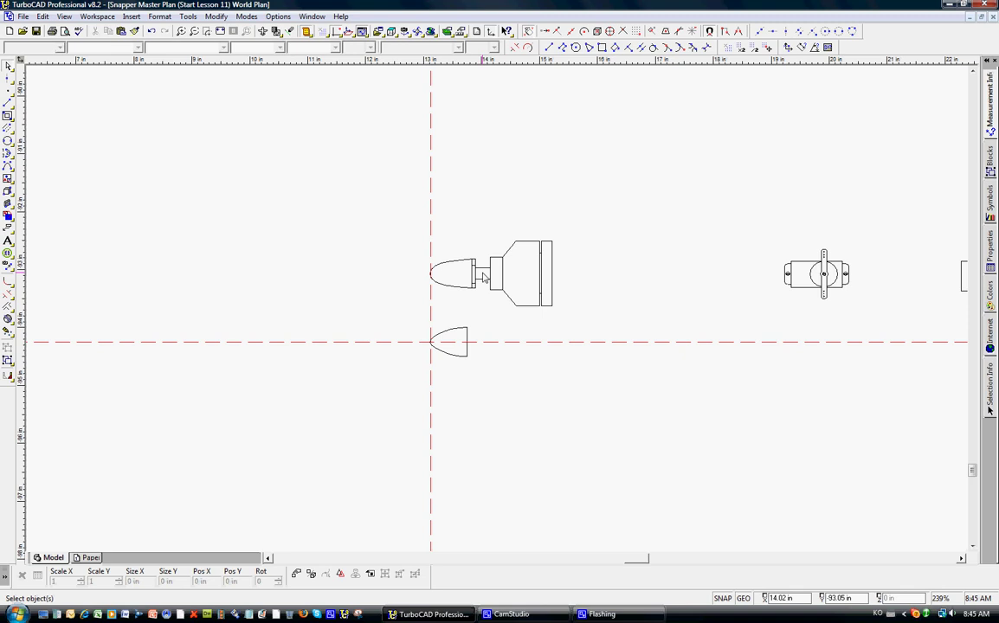
{"action": "mouse_move", "coordinate": [509, 618]}
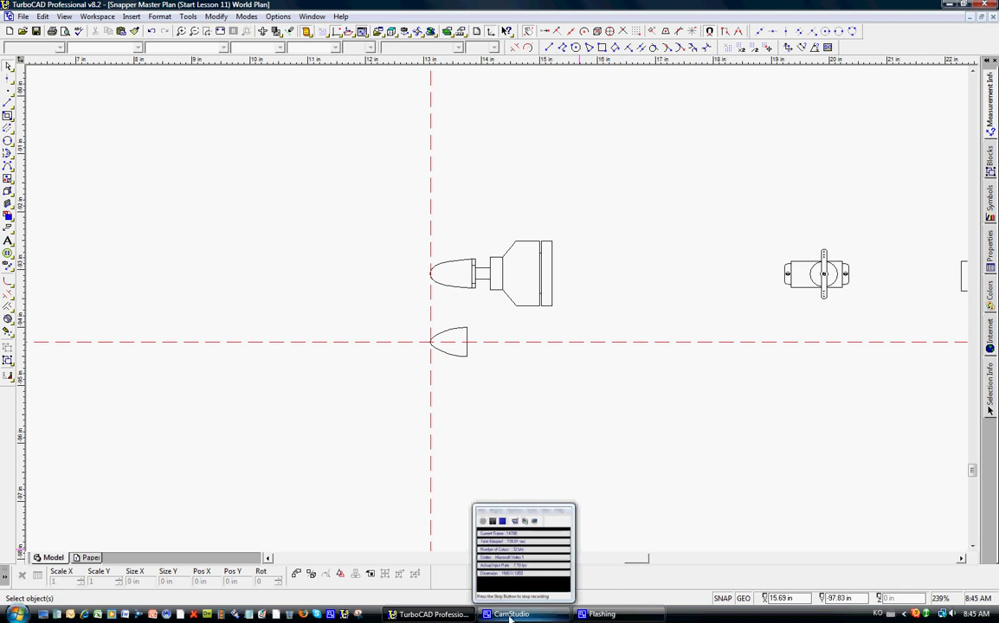
{"action": "left_click", "coordinate": [511, 615]}
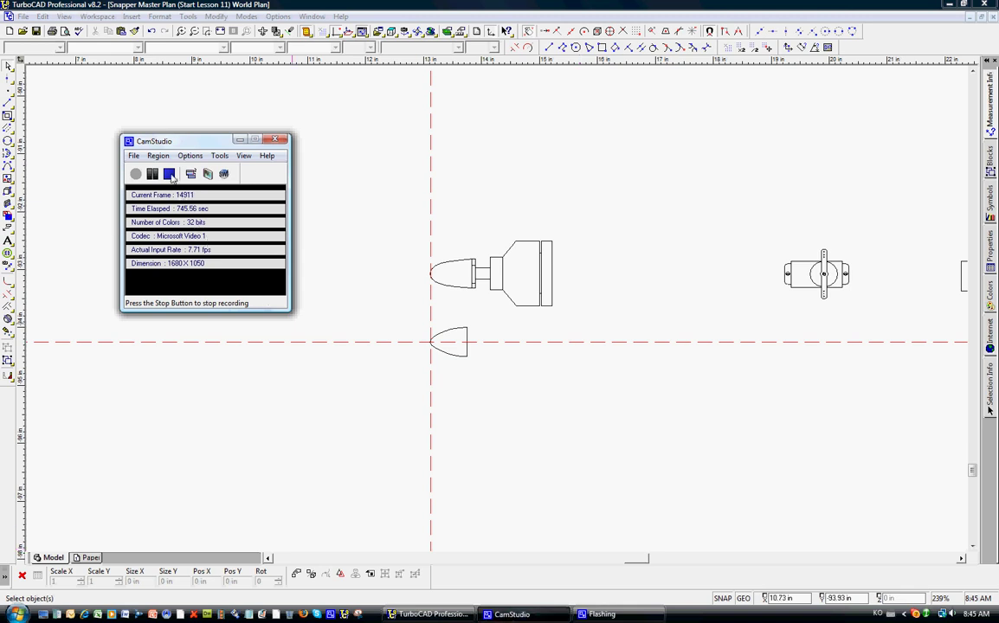